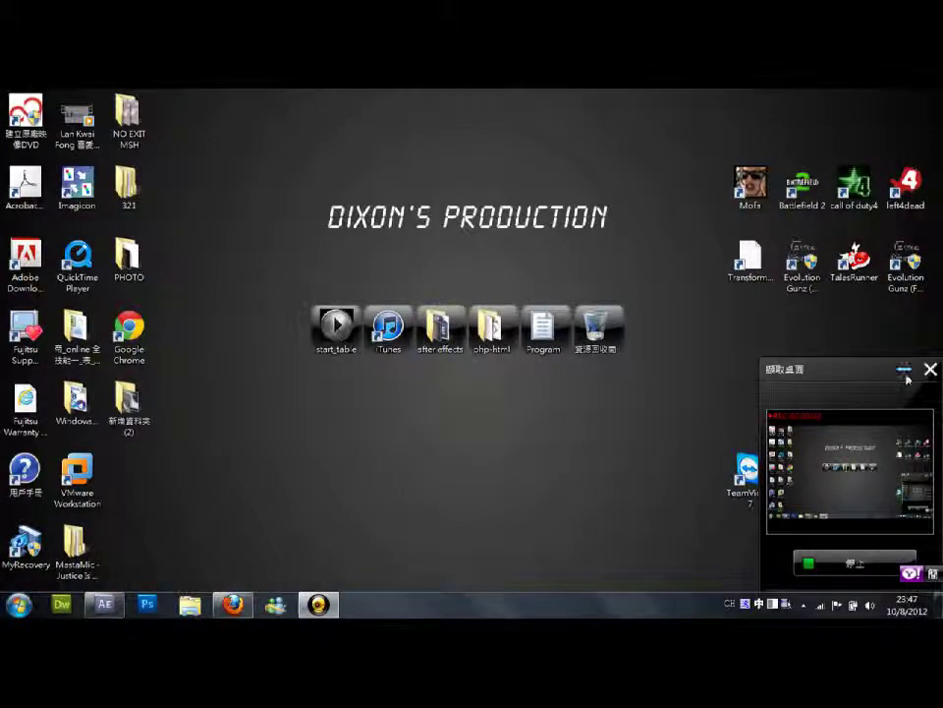
Bring After Effects back up and RAM-preview the existing Comp 1.
left_click(904, 371)
left_click(104, 604)
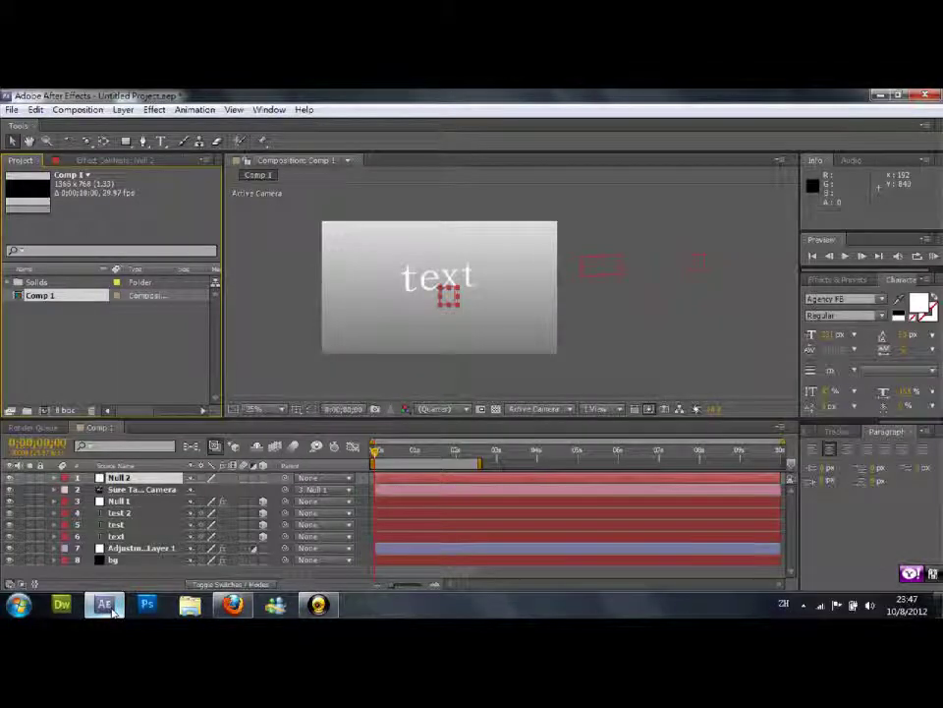
left_click(934, 256)
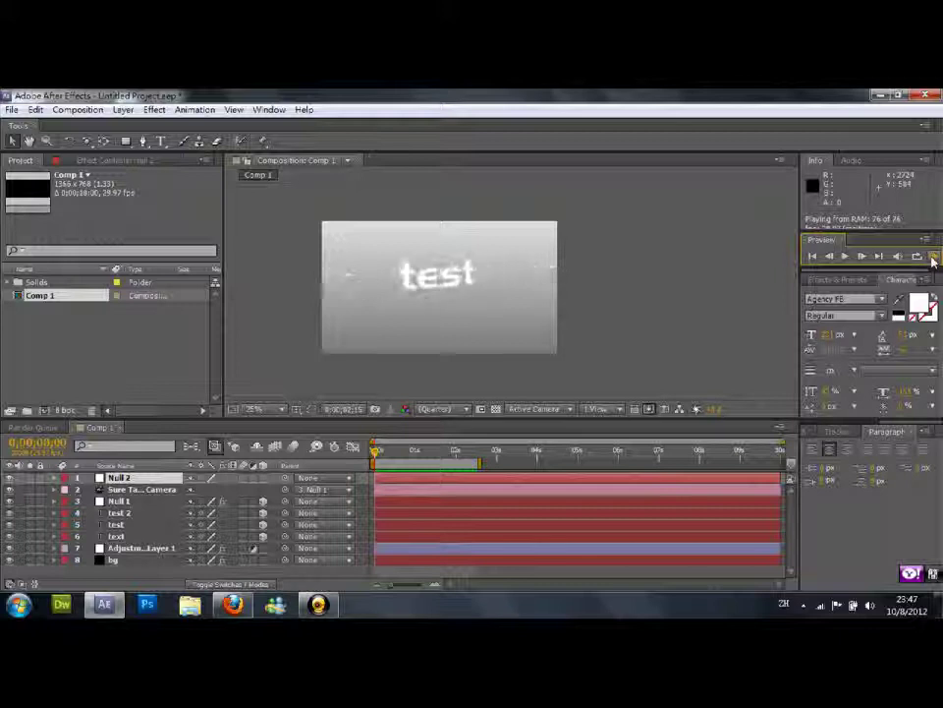
left_click(934, 258)
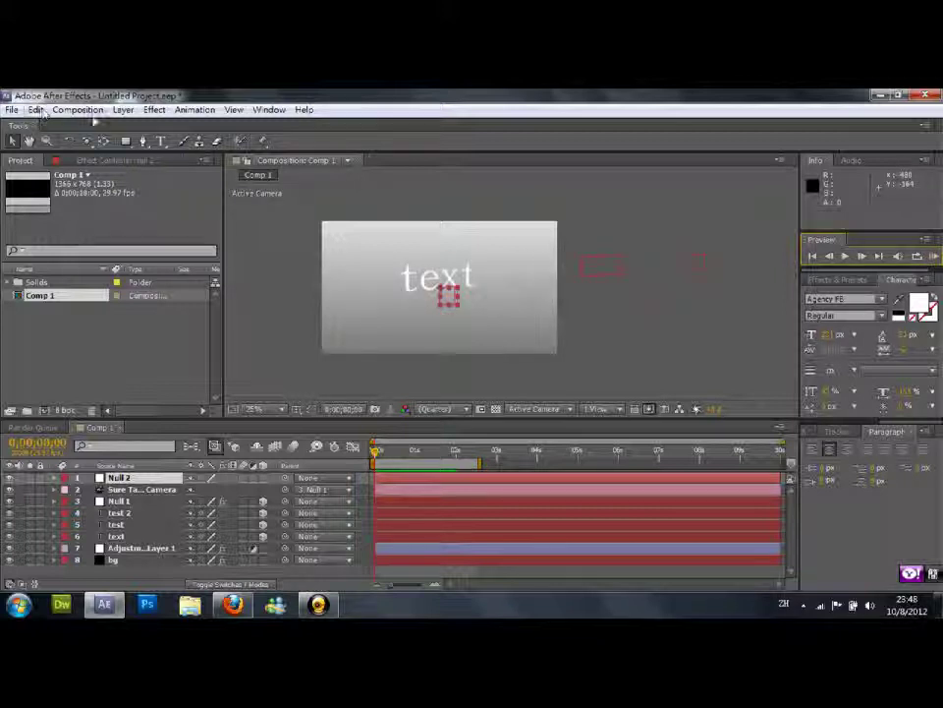
Create a new composition, Comp 2, accepting the default settings.
left_click(78, 109)
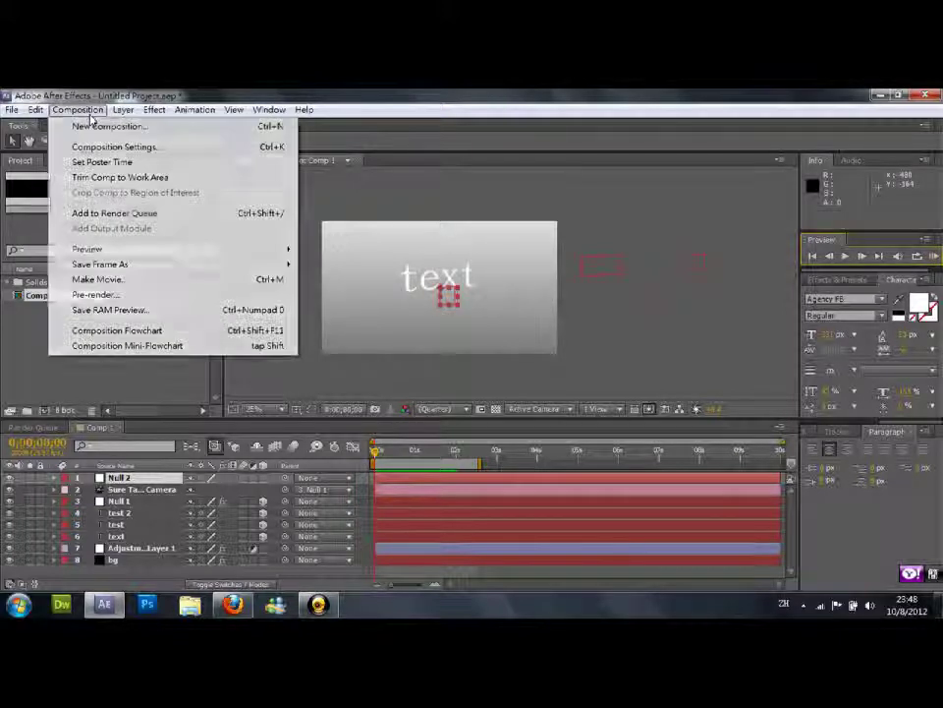
left_click(102, 127)
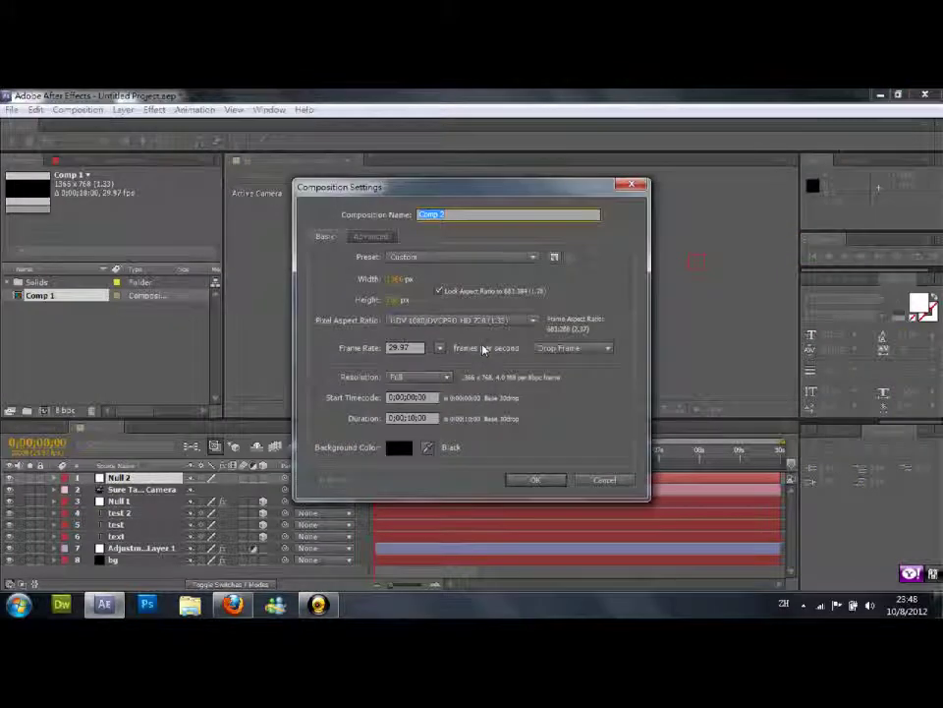
key("Return")
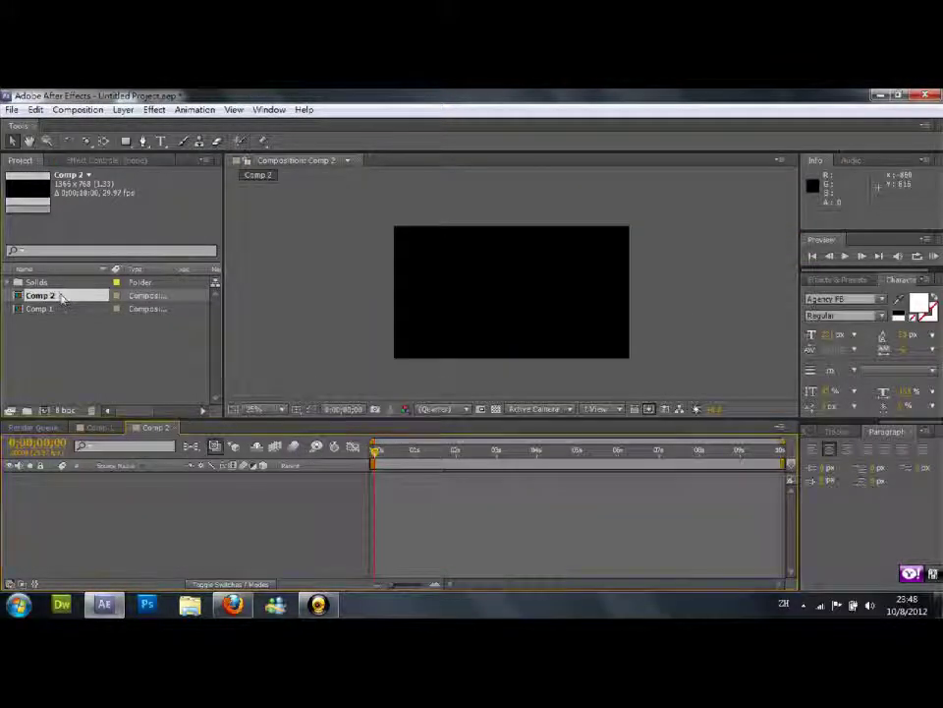
Create a black solid layer named bg in the Comp 2 timeline.
right_click(122, 491)
mouse_move(259, 360)
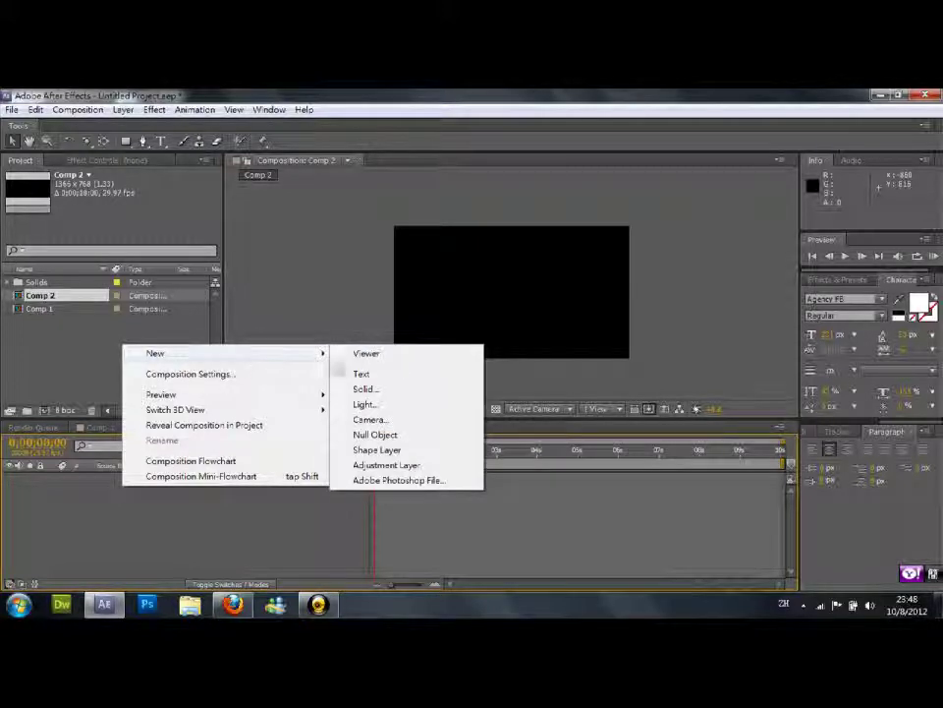
left_click(372, 389)
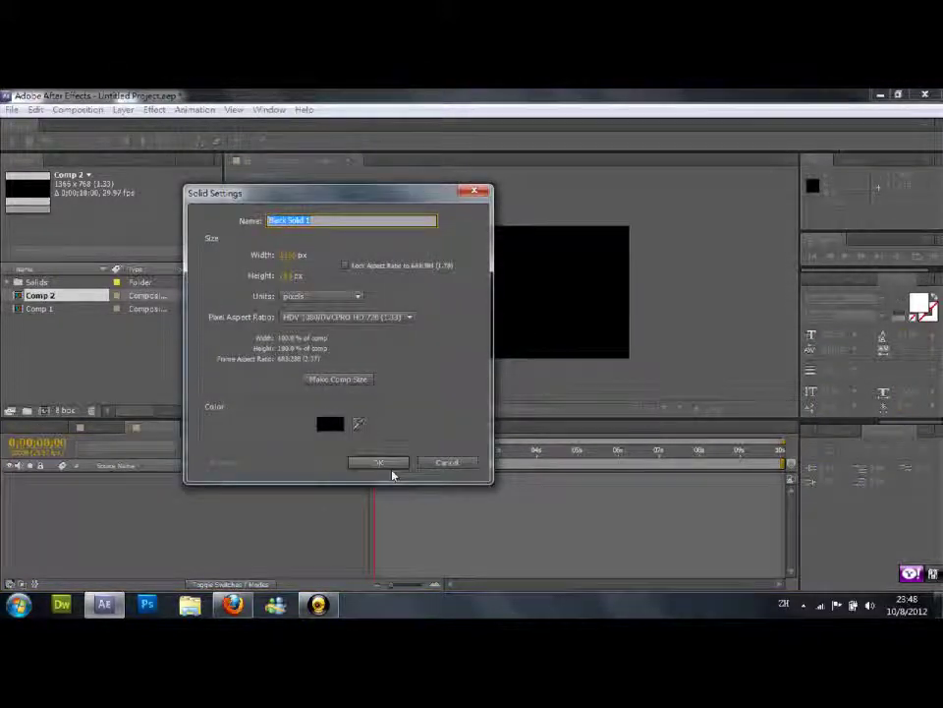
type("bg")
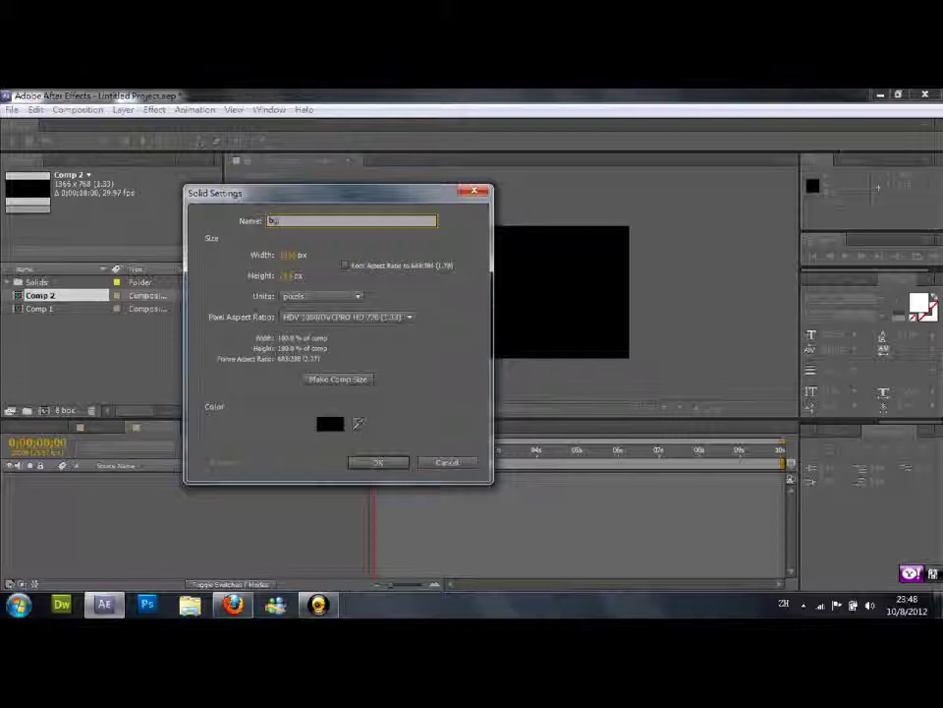
key("Return")
left_click(206, 520)
left_click(118, 110)
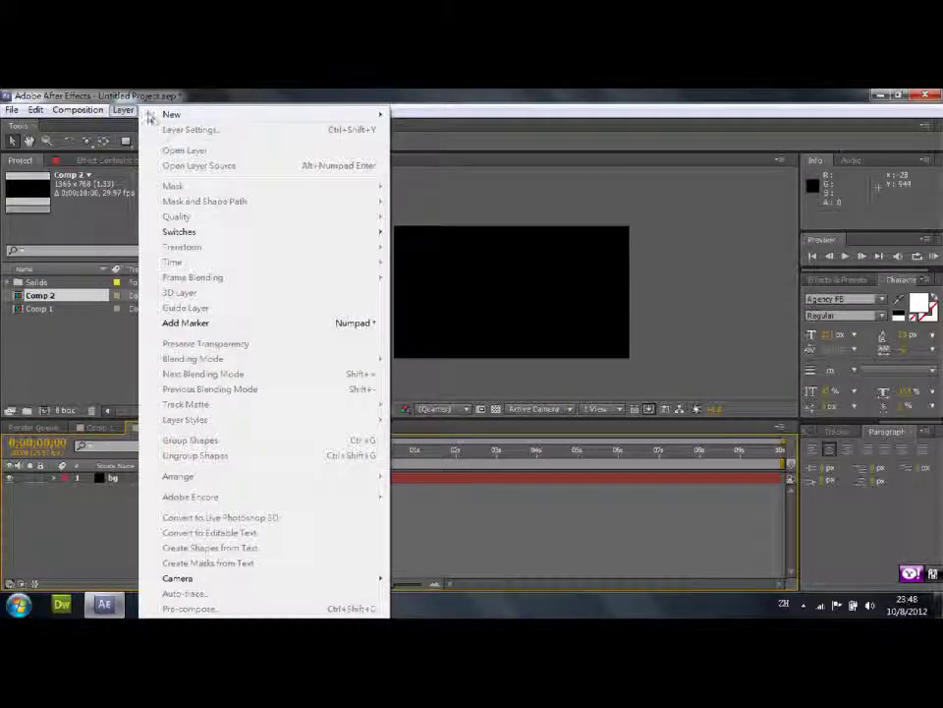
Add an adjustment layer above bg and apply the Invert effect found by searching 'inv'.
mouse_move(181, 120)
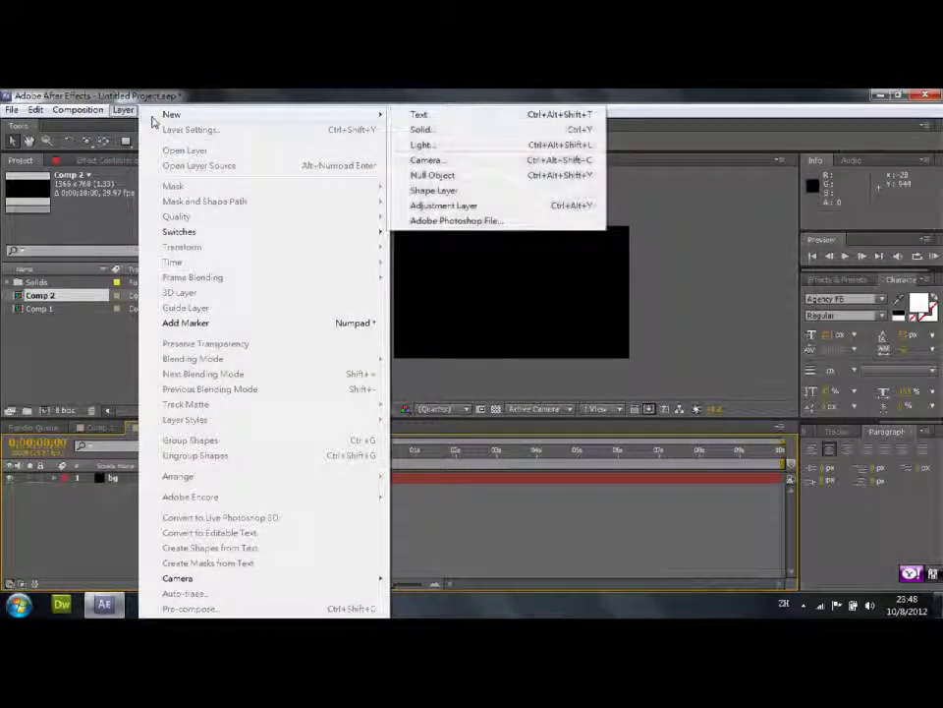
left_click(475, 211)
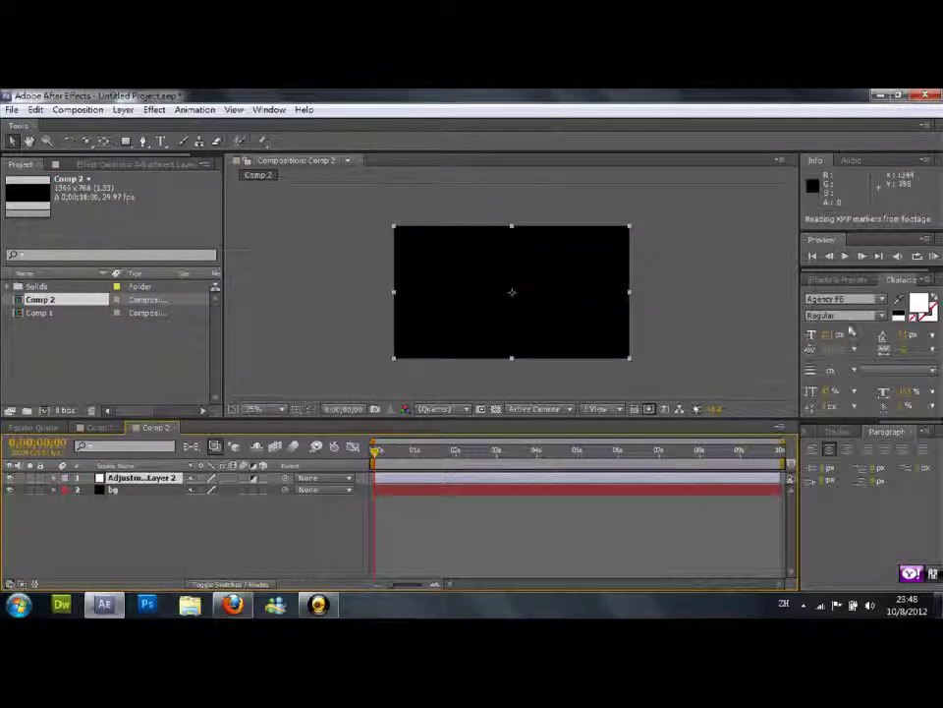
left_click(829, 282)
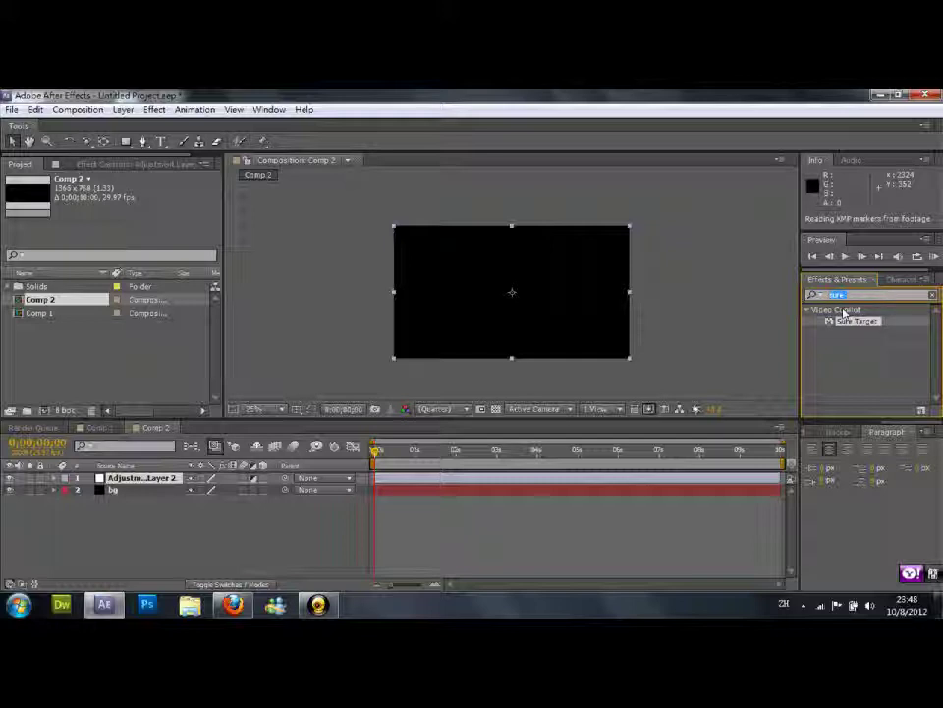
type("inv")
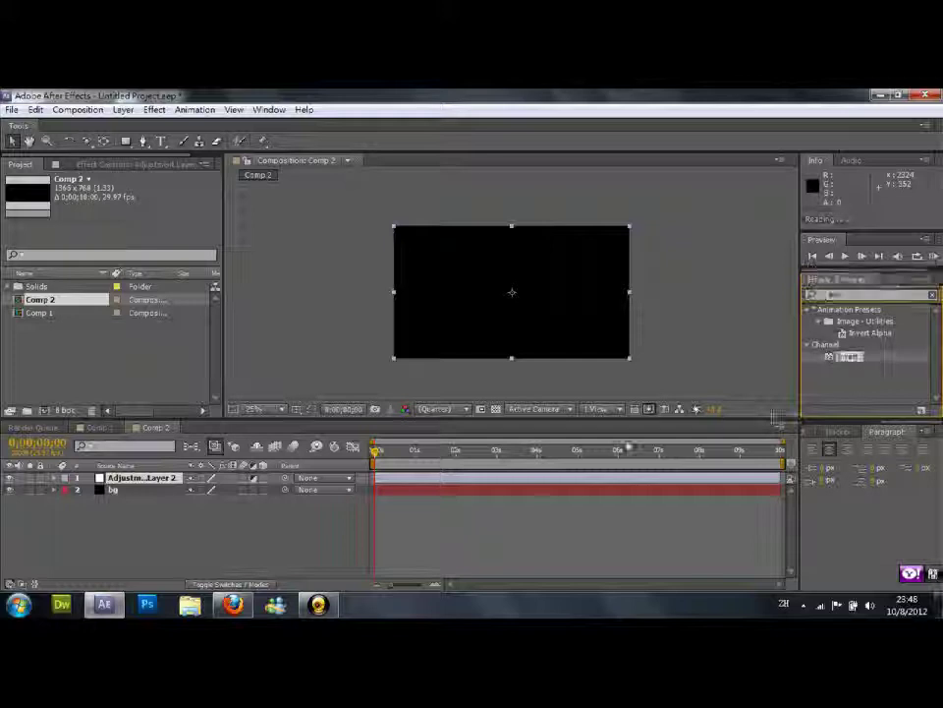
left_click_drag(843, 358, 160, 479)
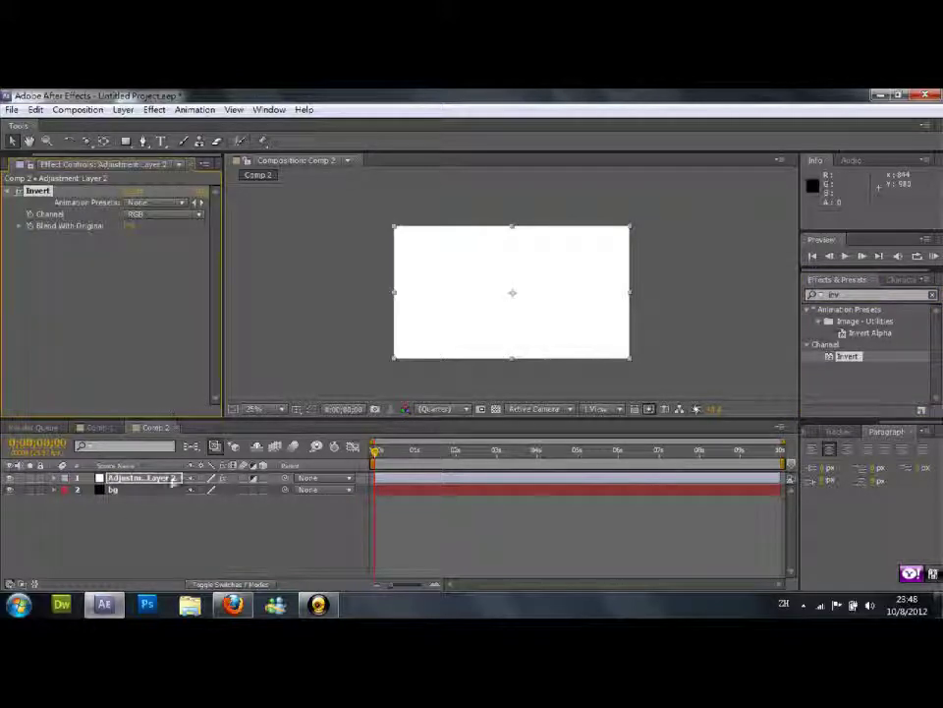
left_click(170, 237)
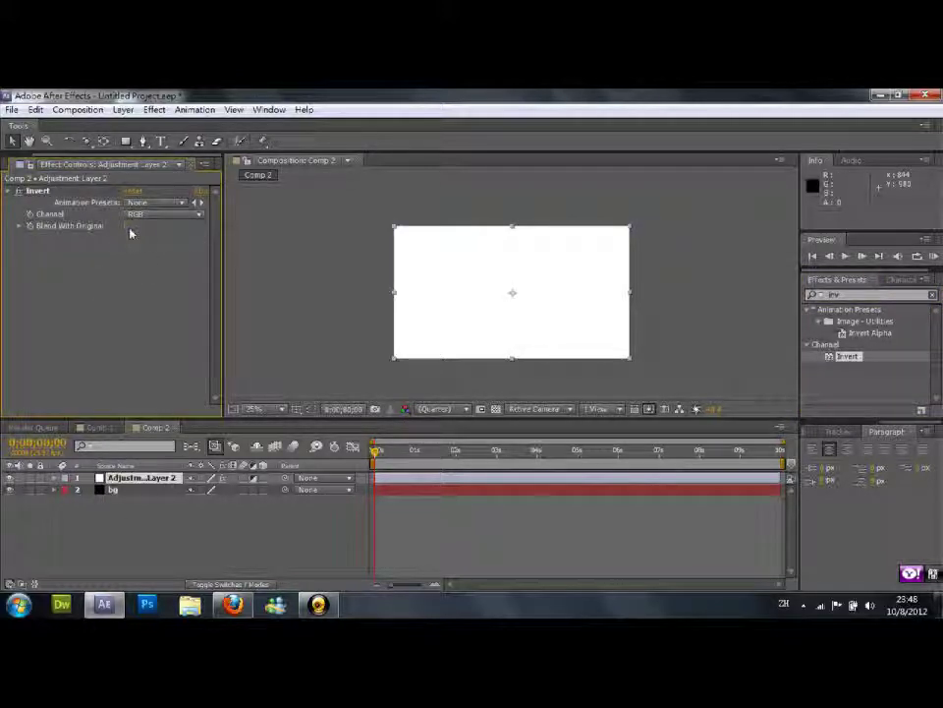
left_click_drag(130, 227, 108, 242)
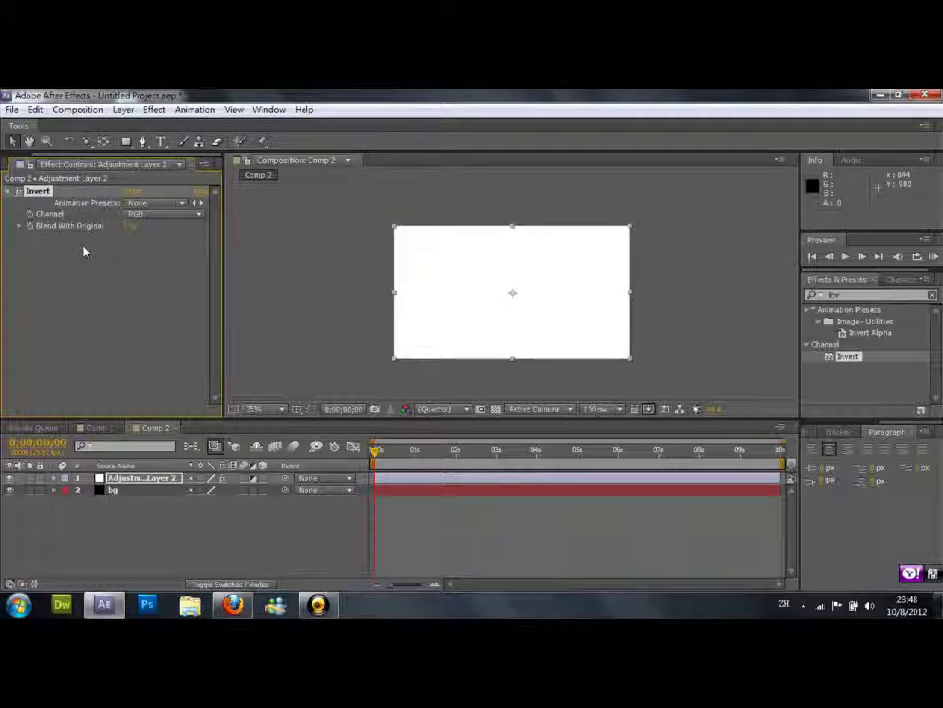
left_click(814, 295)
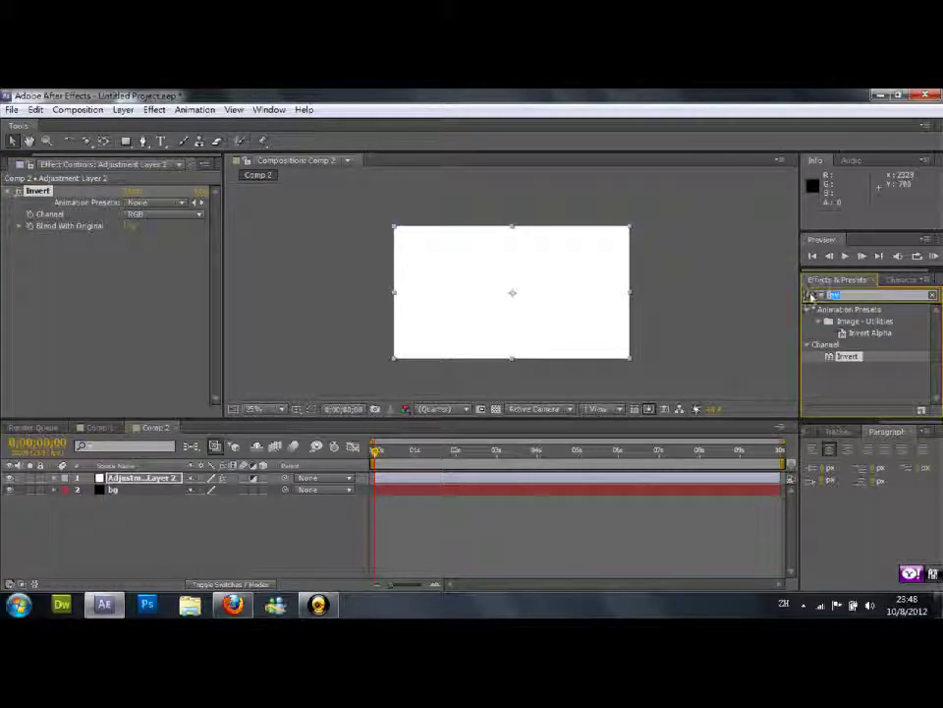
Apply the Ramp effect to bg and switch its shape to Radial Ramp.
type("ramp")
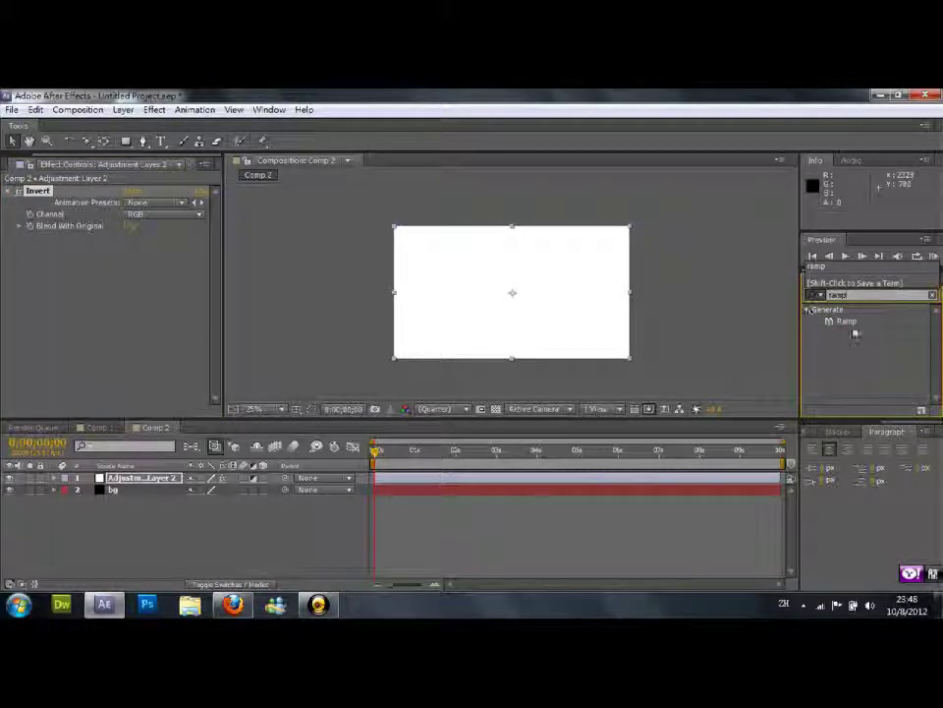
left_click_drag(856, 334, 160, 497)
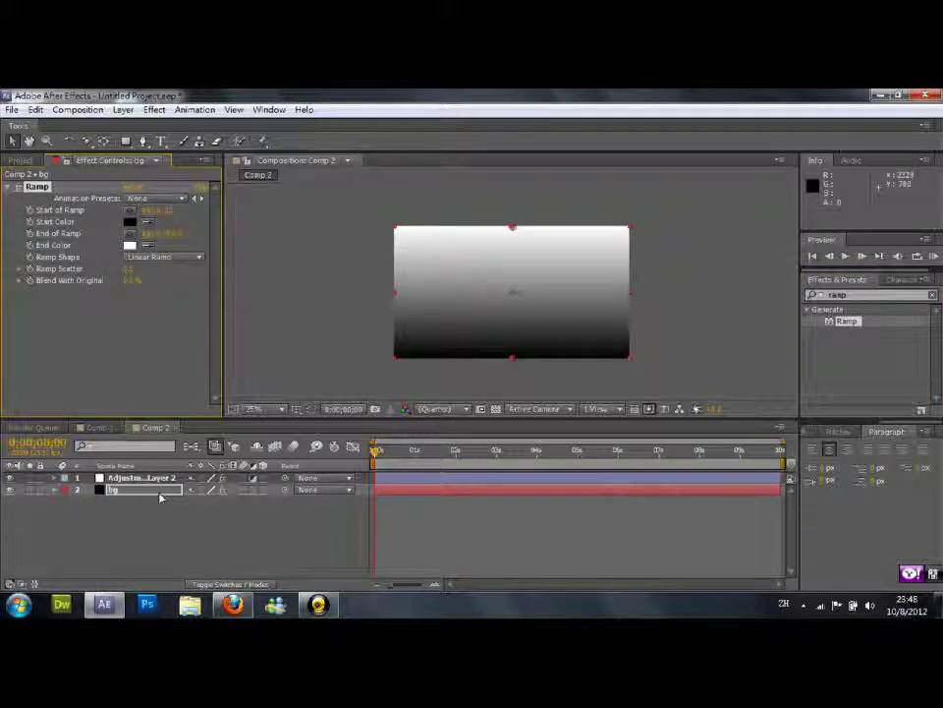
left_click(162, 257)
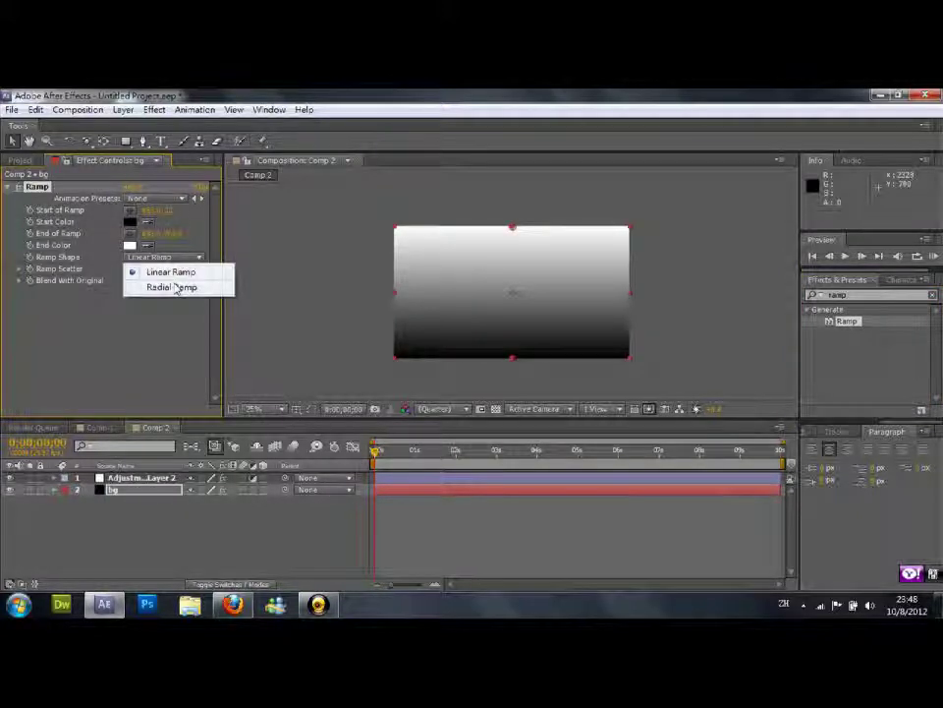
left_click(128, 316)
left_click(162, 256)
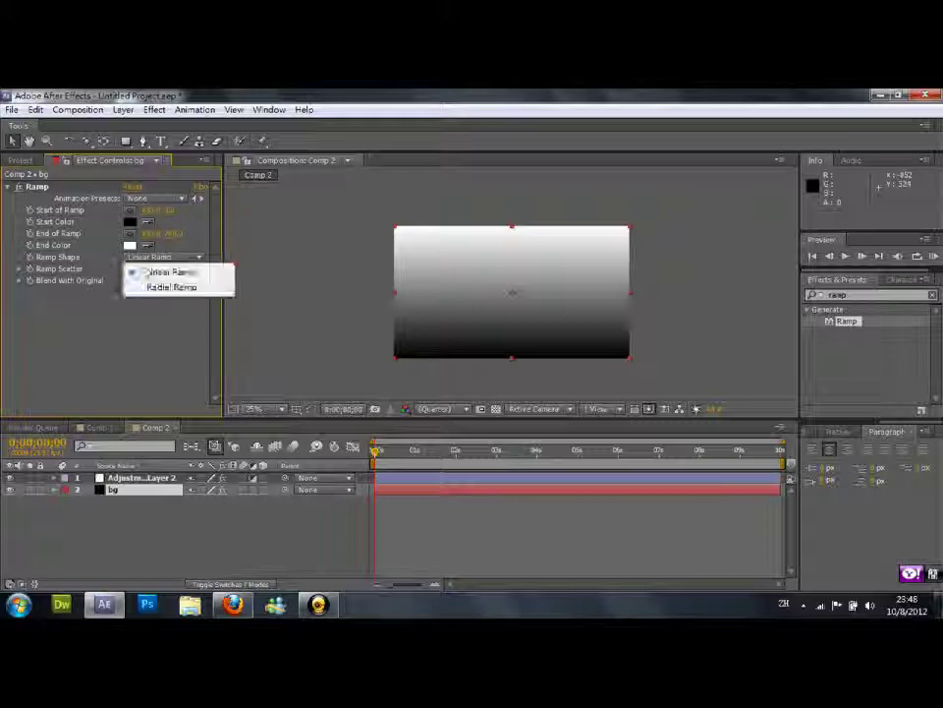
left_click(172, 287)
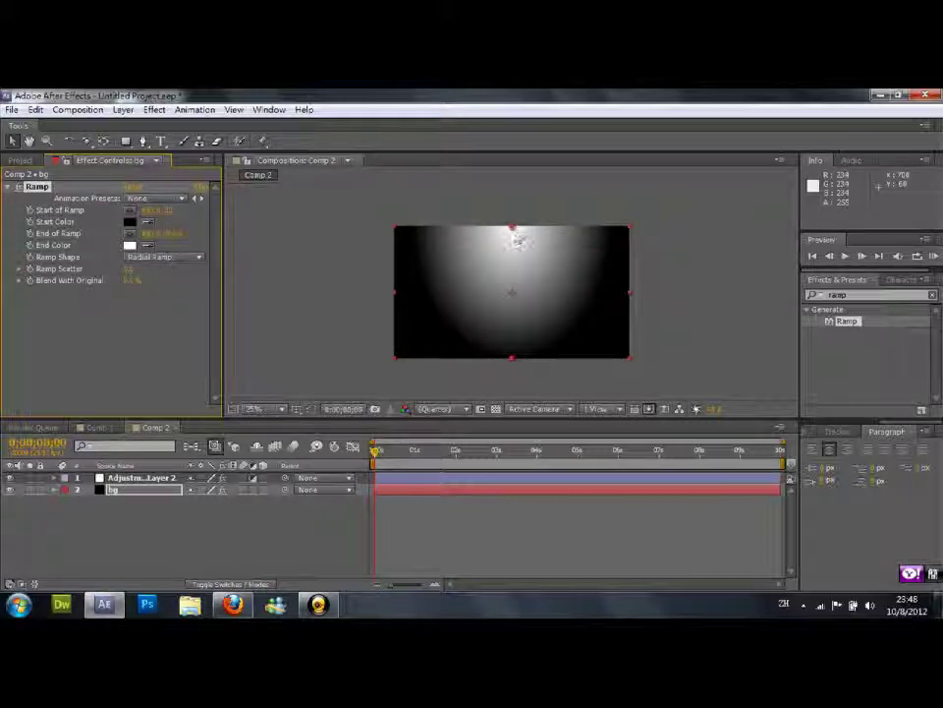
Reposition the radial gradient's start and end points around mid-frame, toggling the Invert layer.
left_click_drag(514, 232, 511, 302)
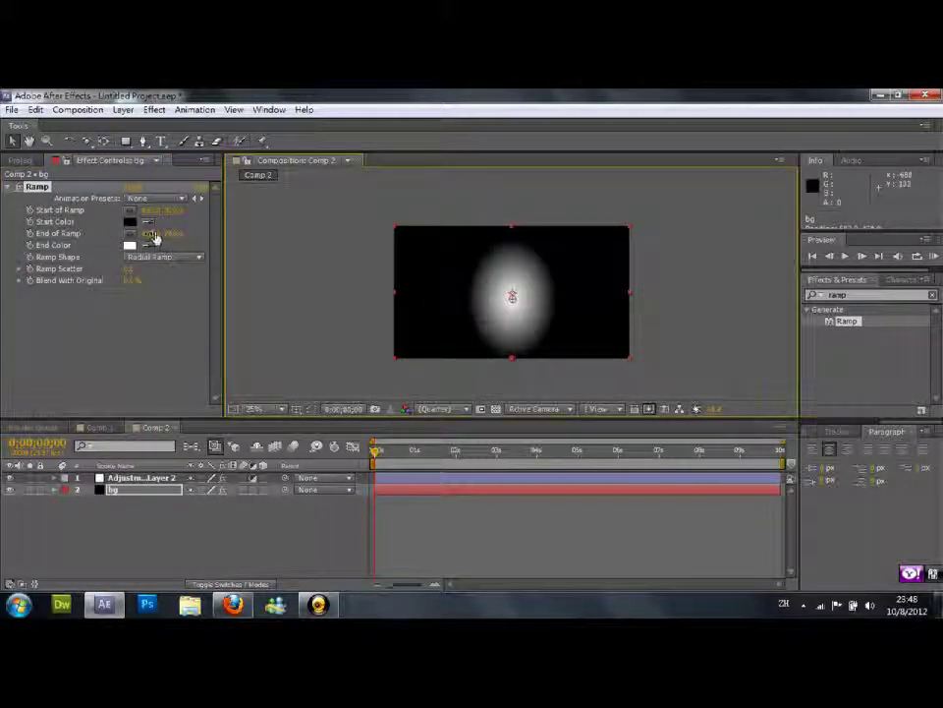
left_click_drag(148, 233, 511, 300)
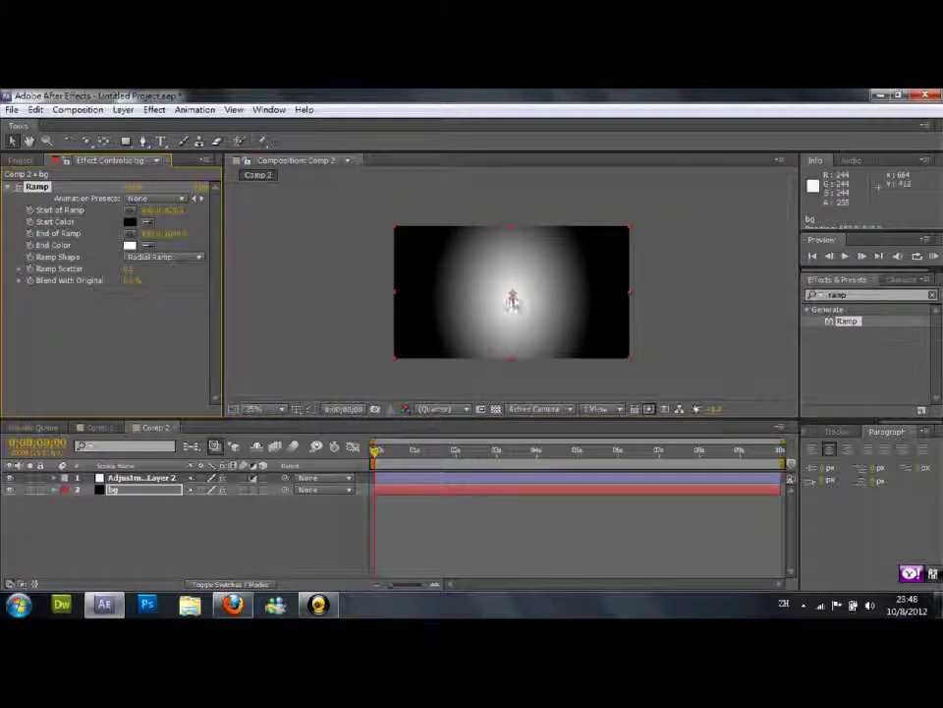
left_click(512, 299)
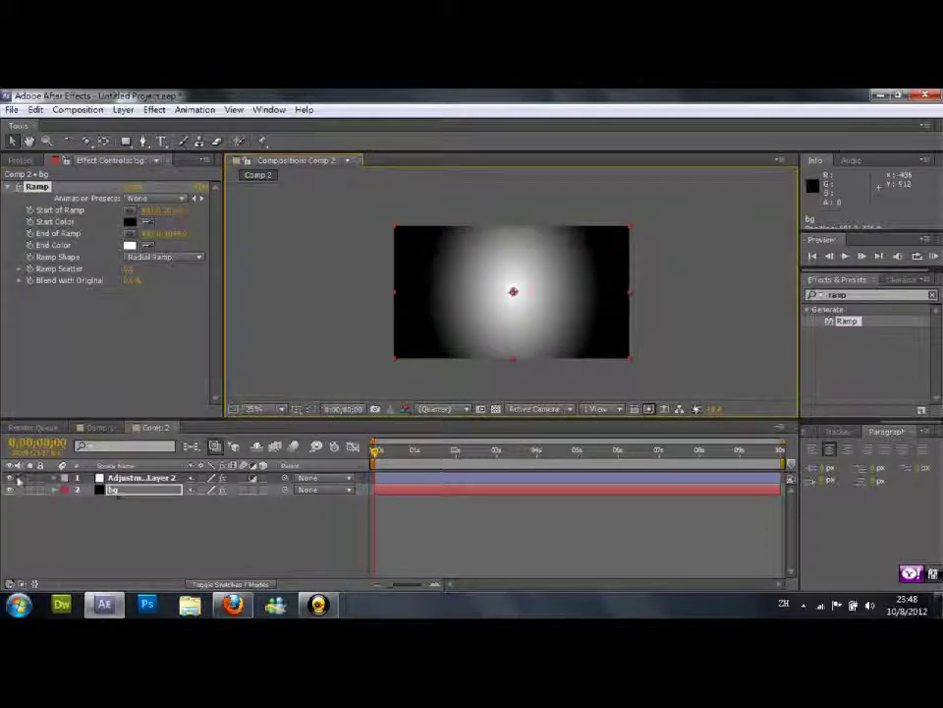
left_click(11, 480)
mouse_move(512, 293)
left_mouse_down()
mouse_move(471, 277)
mouse_move(511, 299)
left_mouse_up()
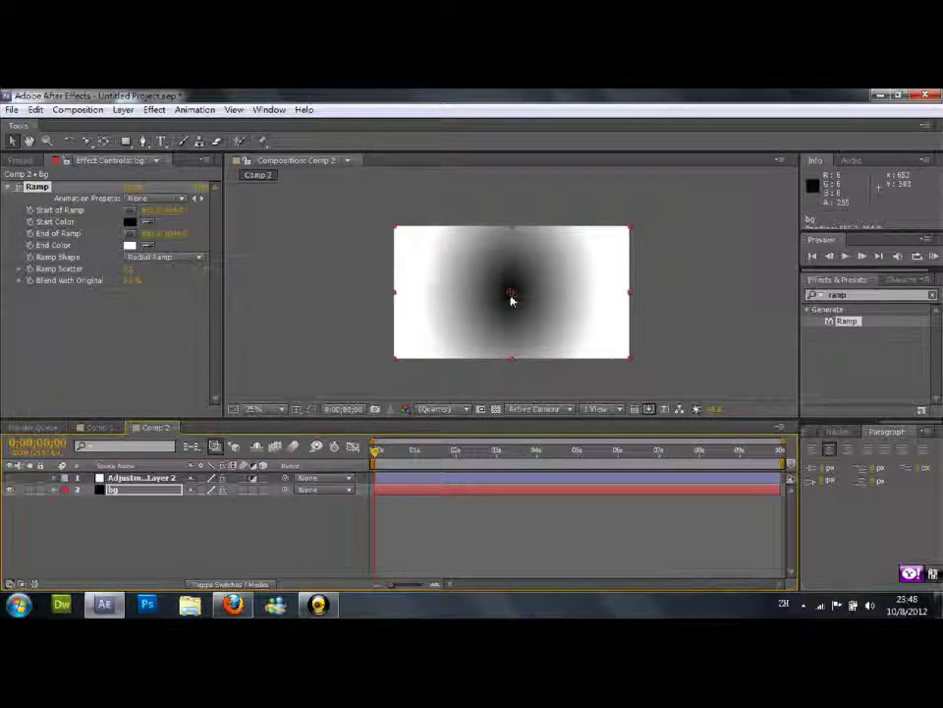
left_click(11, 480)
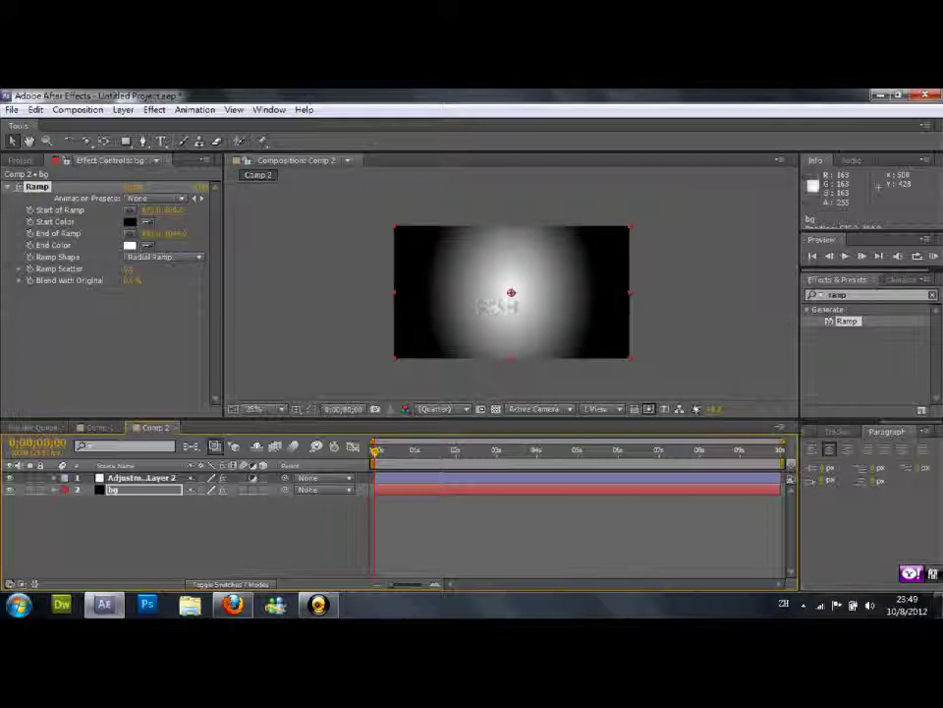
Switch back to Linear Ramp running vertically from the comp's top edge to bottom edge.
left_click_drag(511, 297, 508, 309)
left_click(162, 257)
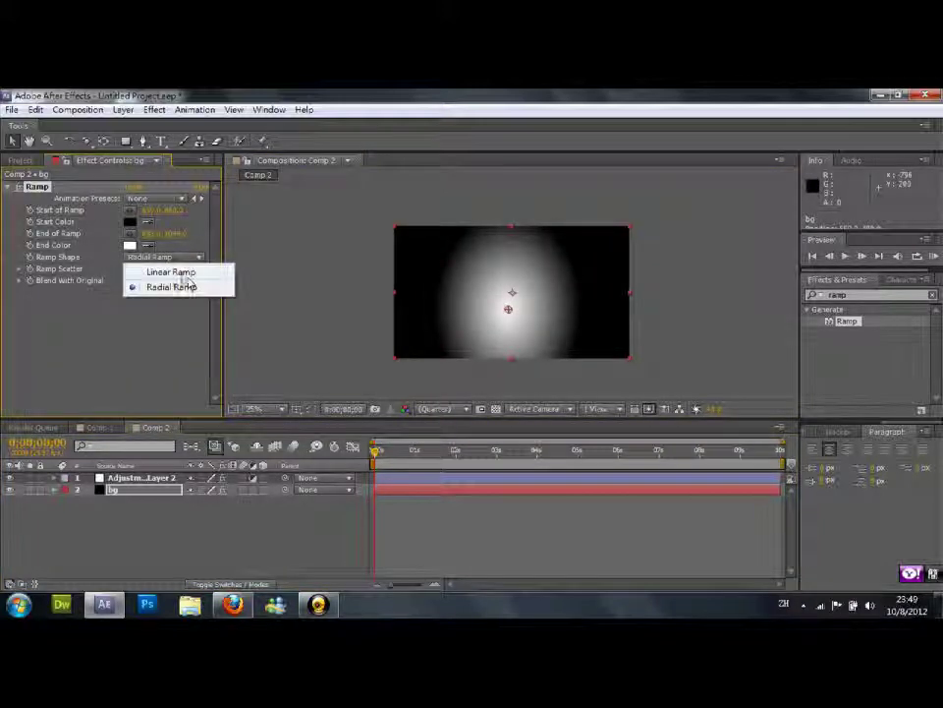
left_click(177, 272)
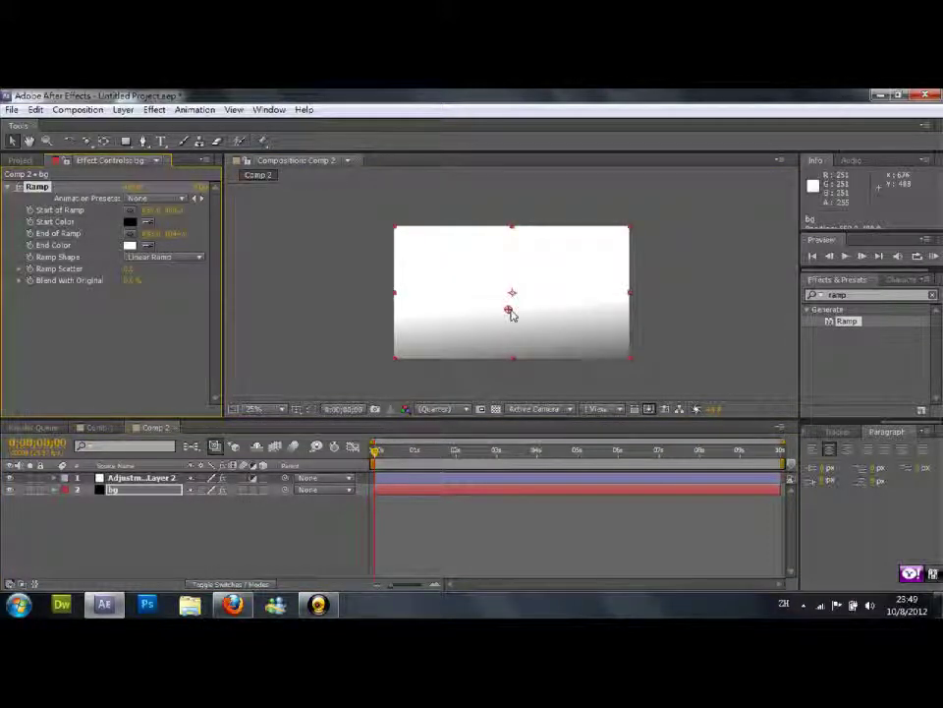
mouse_move(511, 294)
left_mouse_down()
mouse_move(588, 293)
mouse_move(521, 181)
left_mouse_up()
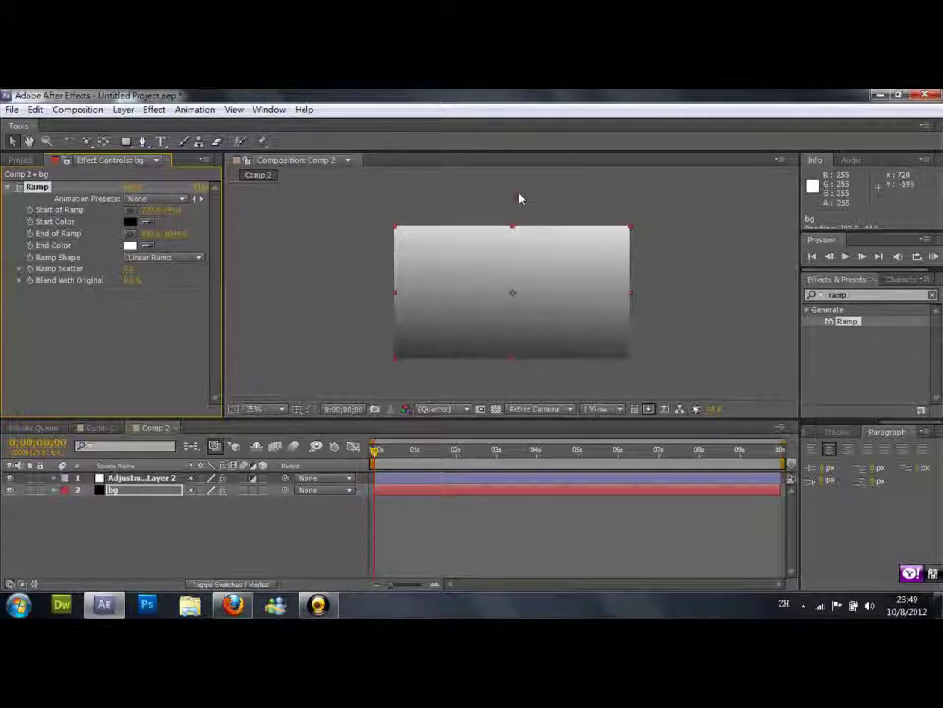
left_click_drag(522, 181, 510, 273)
mouse_move(175, 234)
left_mouse_down()
mouse_move(182, 256)
mouse_move(91, 243)
mouse_move(111, 243)
left_mouse_up()
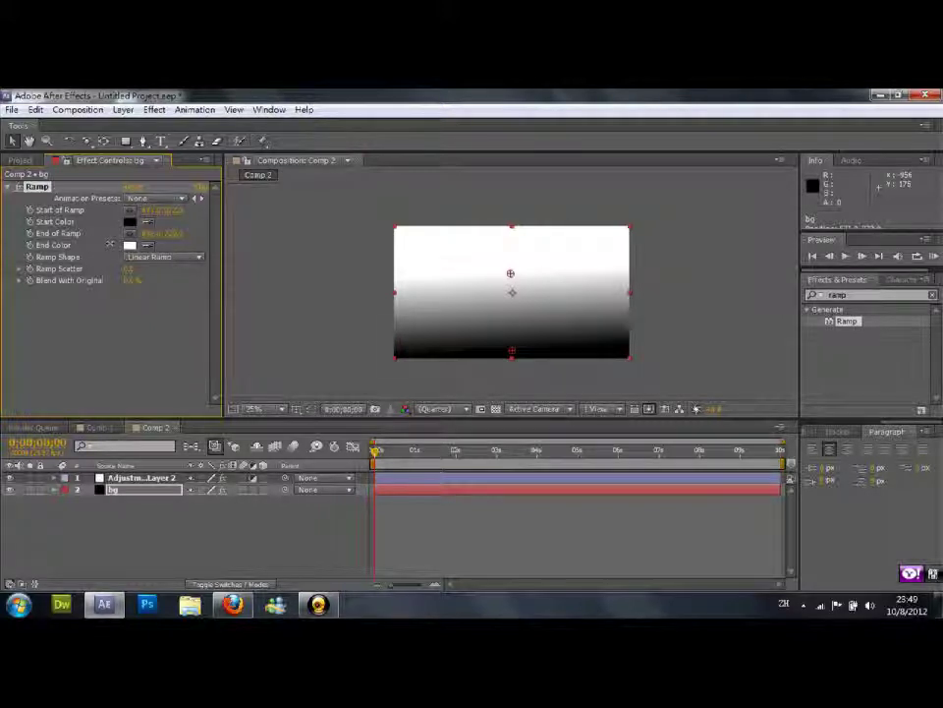
left_click_drag(510, 273, 512, 225)
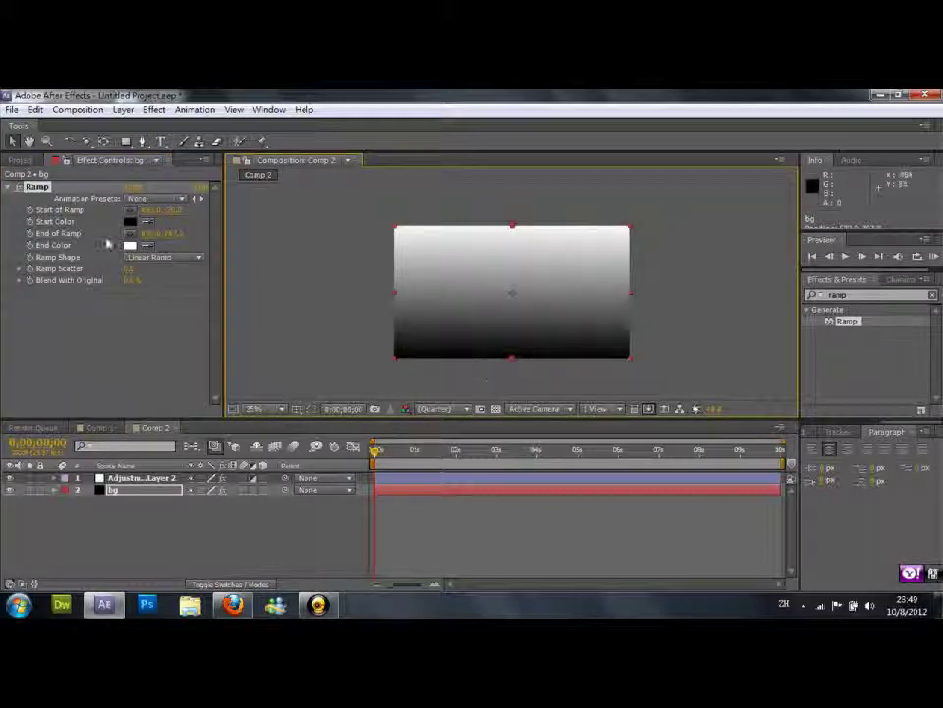
Set the Ramp Start Color to dark grey 1C1C1C and End Color to light grey C1C1C1.
left_click(130, 224)
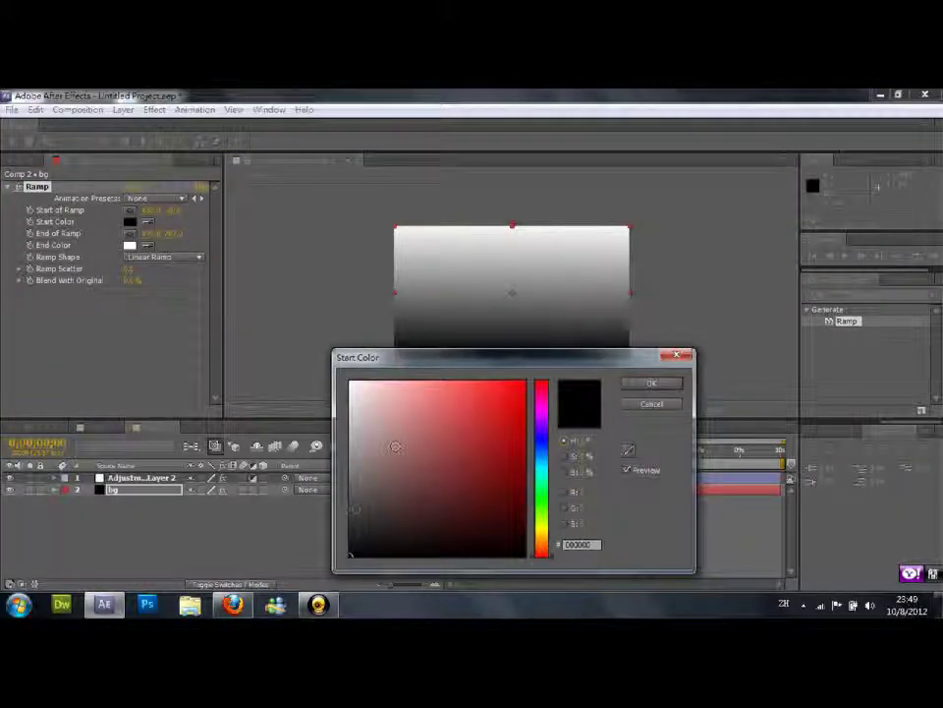
left_click(352, 496)
left_click_drag(352, 497, 347, 536)
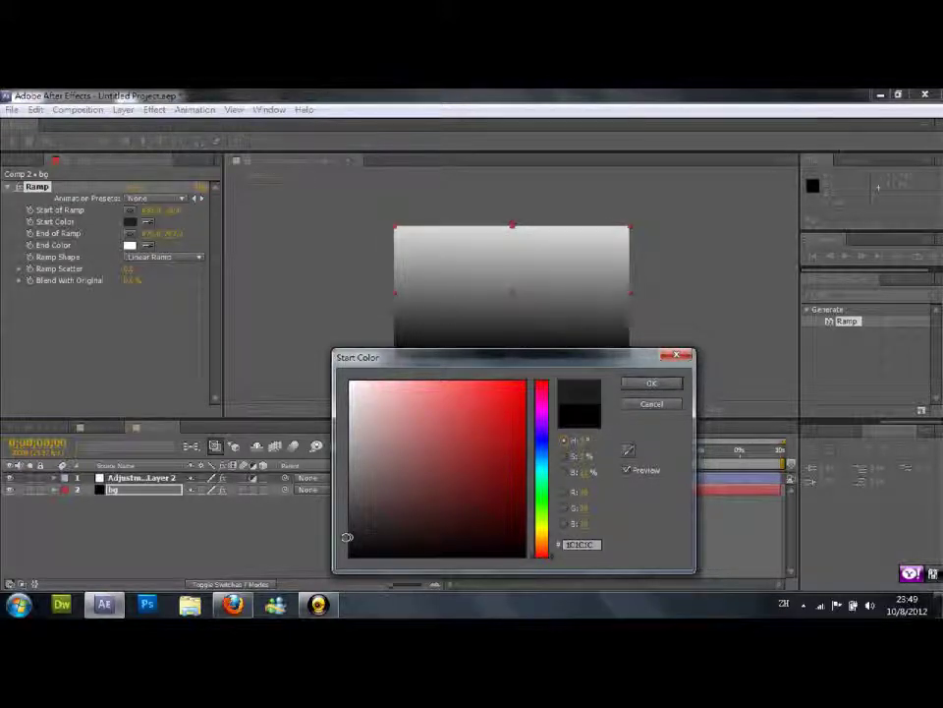
left_click(651, 384)
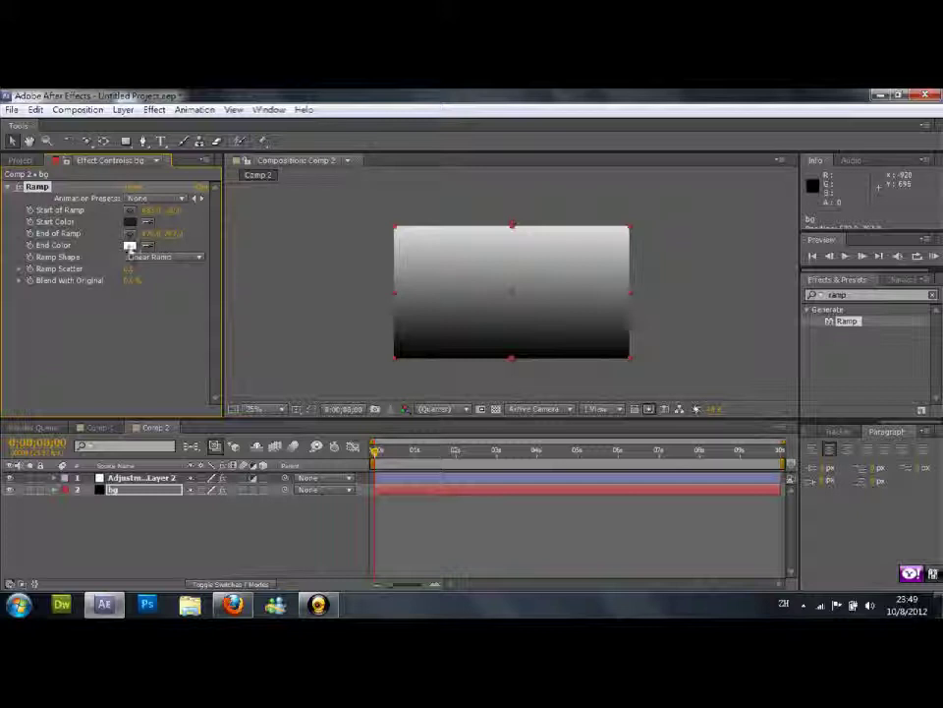
left_click(130, 244)
left_click_drag(354, 448, 357, 424)
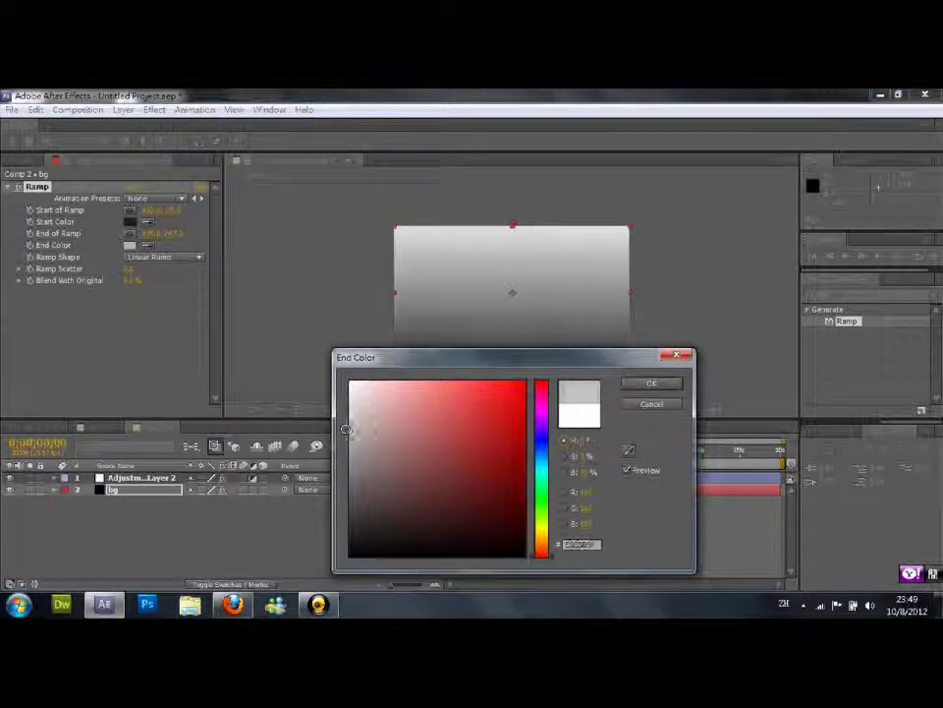
left_click(651, 383)
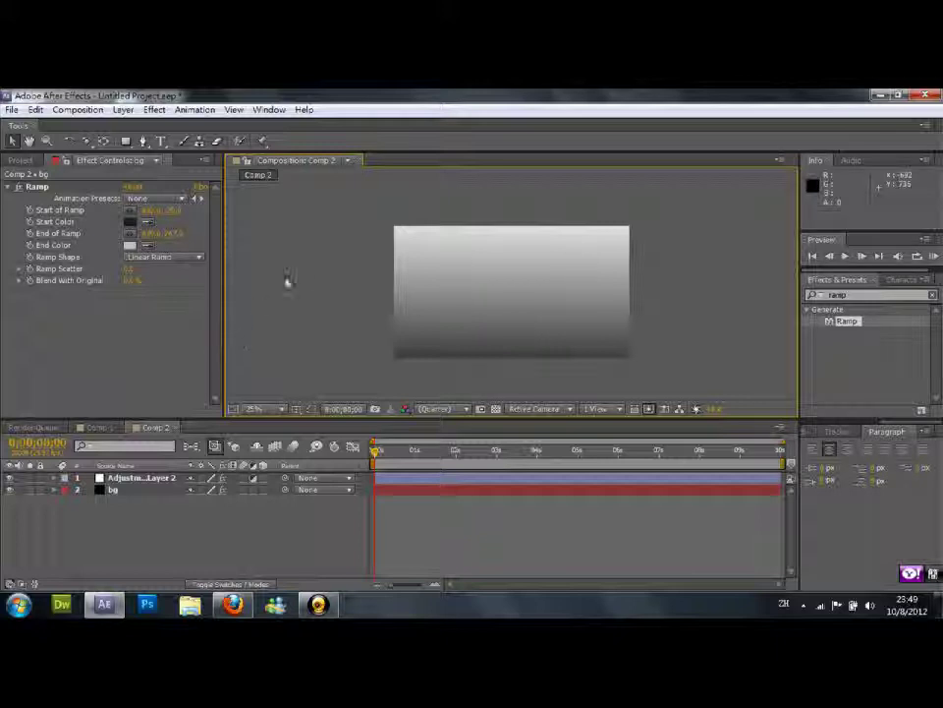
Create a white 'mmm' text layer with the Horizontal Type Tool and nudge it upward.
left_click(161, 141)
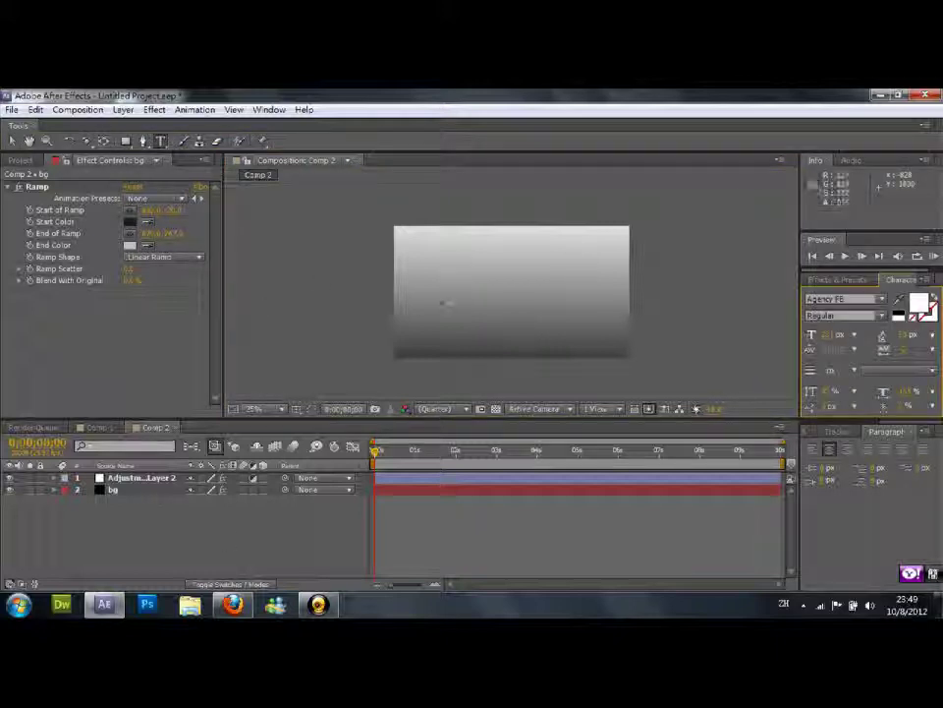
left_click(163, 142)
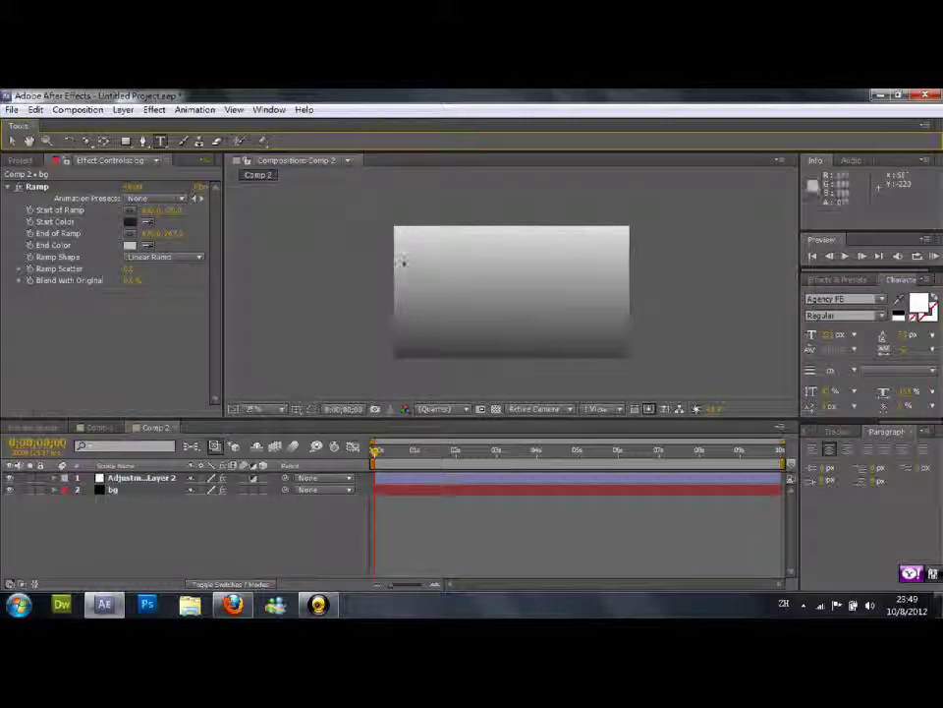
left_click(456, 279)
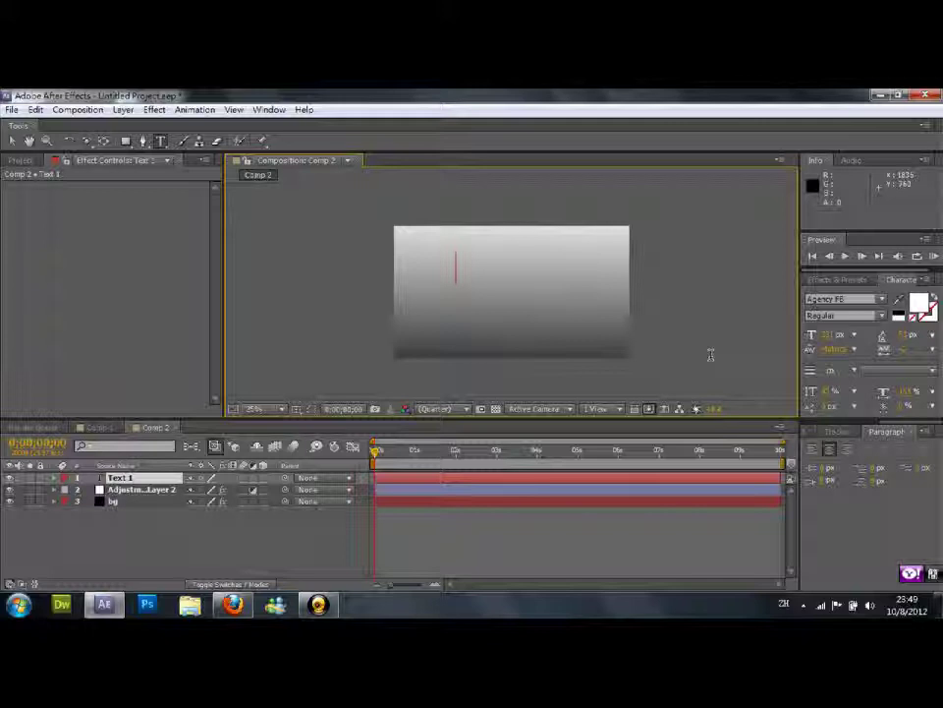
type("mmm")
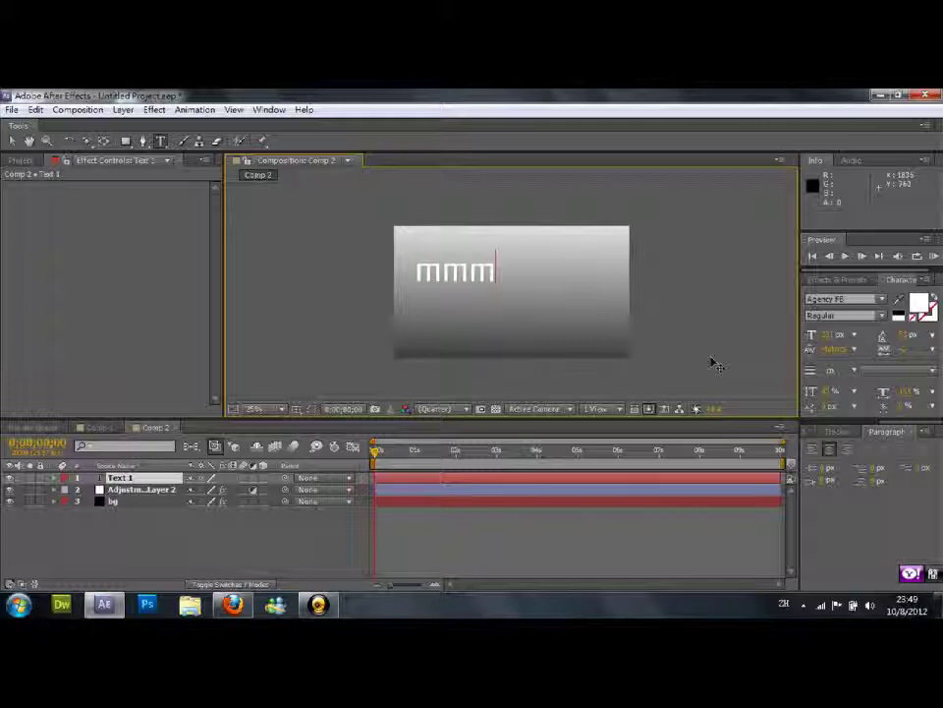
left_click(12, 141)
mouse_move(468, 285)
left_mouse_down()
mouse_move(519, 285)
mouse_move(474, 264)
left_mouse_up()
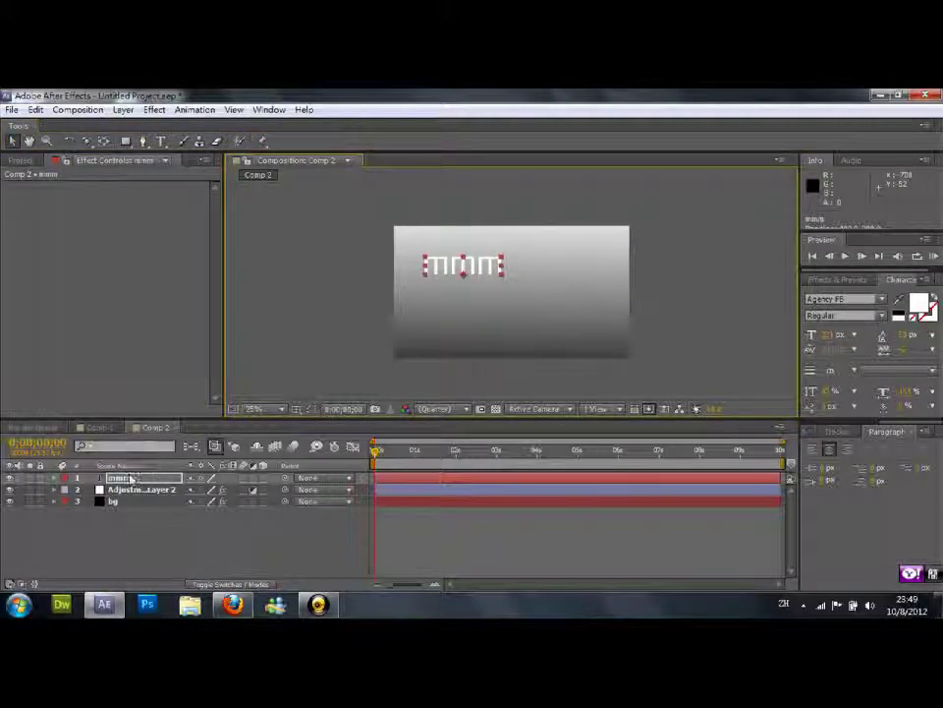
key("ctrl+c")
Duplicate the mmm layer into mmm 2 and mmm 3 and make both 3D layers.
key("ctrl+v")
key("ctrl+v")
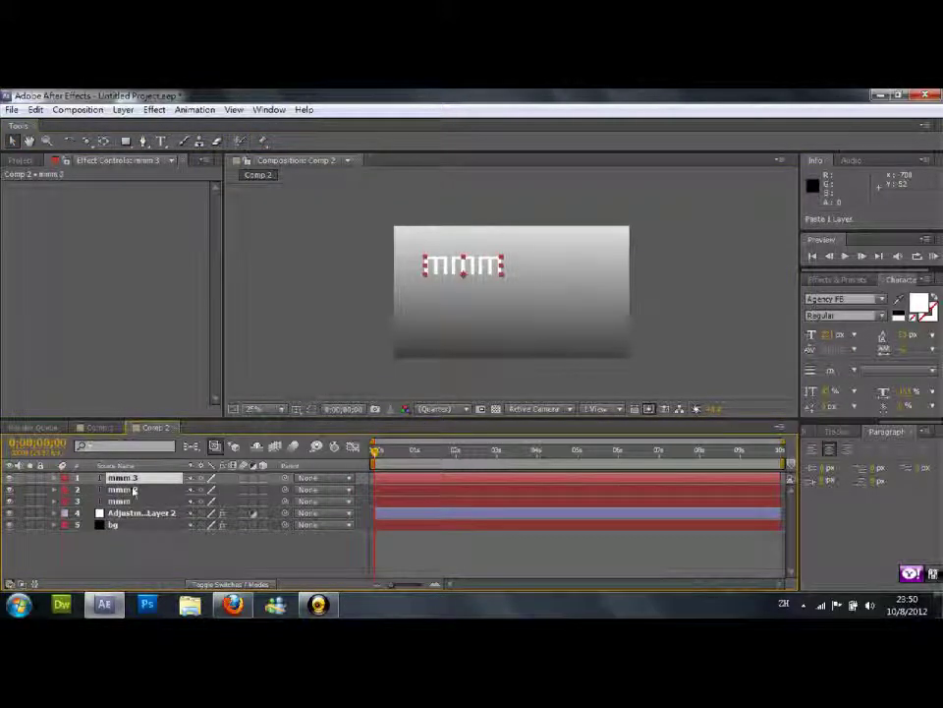
left_click(133, 489)
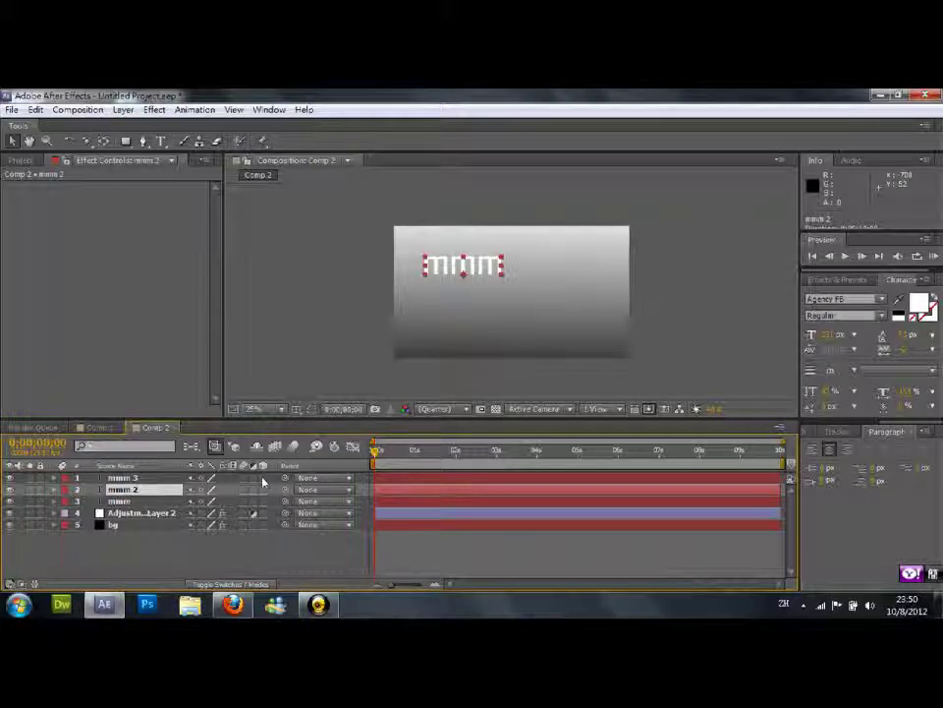
key("F4")
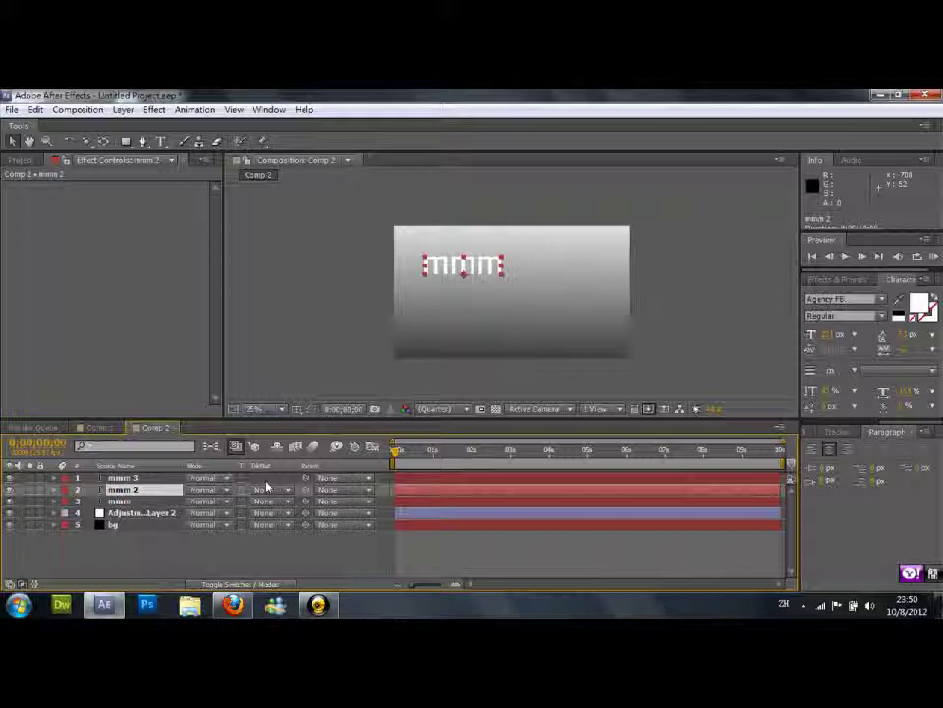
key("F4")
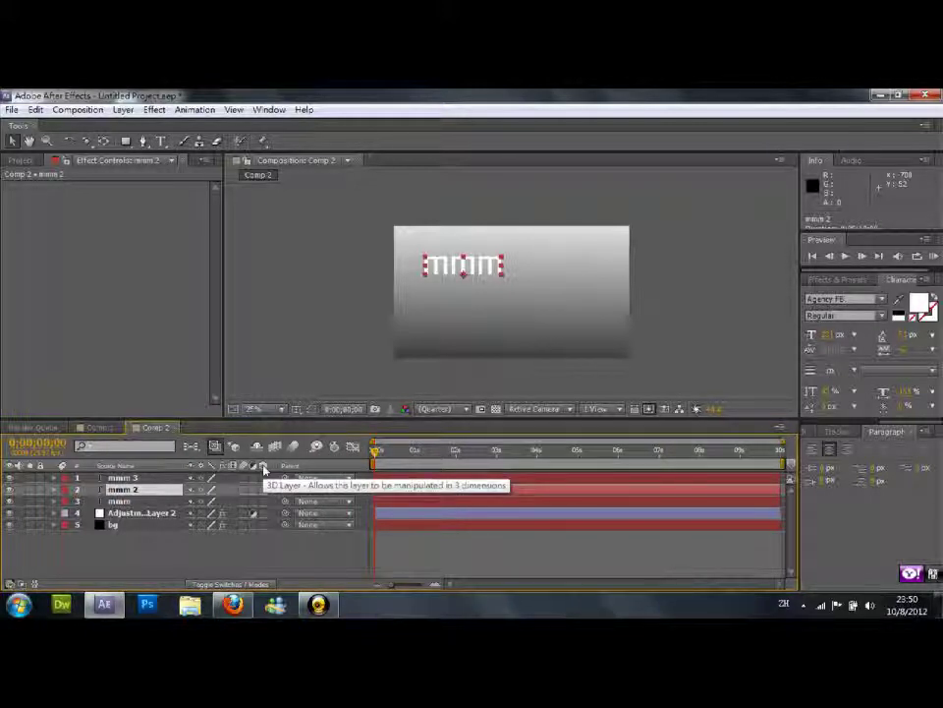
left_click_drag(263, 477, 262, 489)
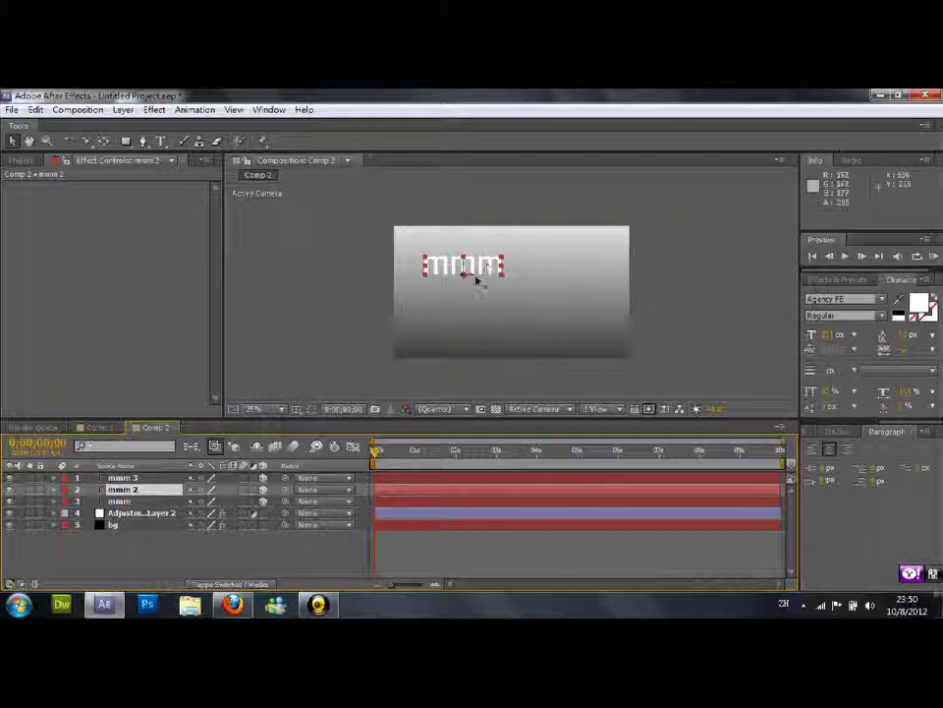
Move mmm 2 and mmm 3 out past the comp's right edge.
left_click_drag(477, 279, 566, 274)
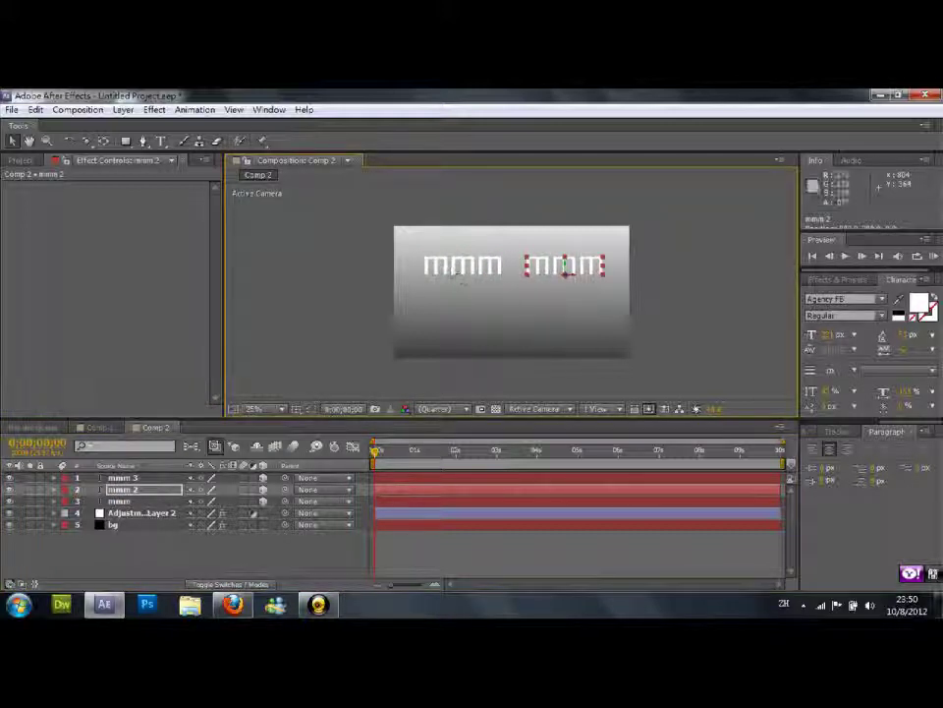
left_click(479, 274)
left_click_drag(465, 268, 465, 312)
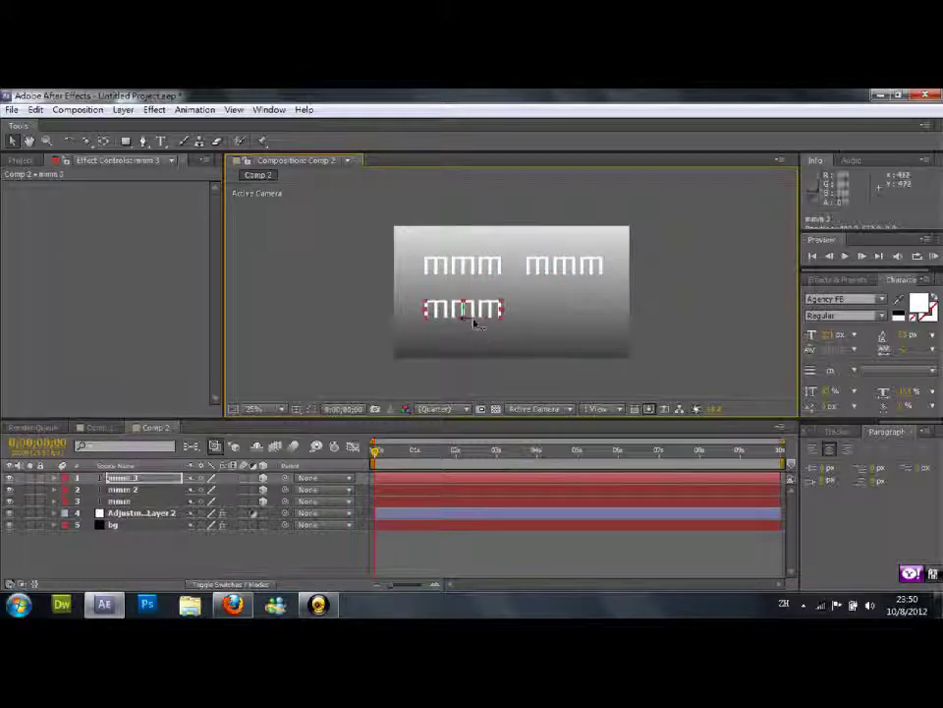
left_click_drag(474, 322, 679, 313)
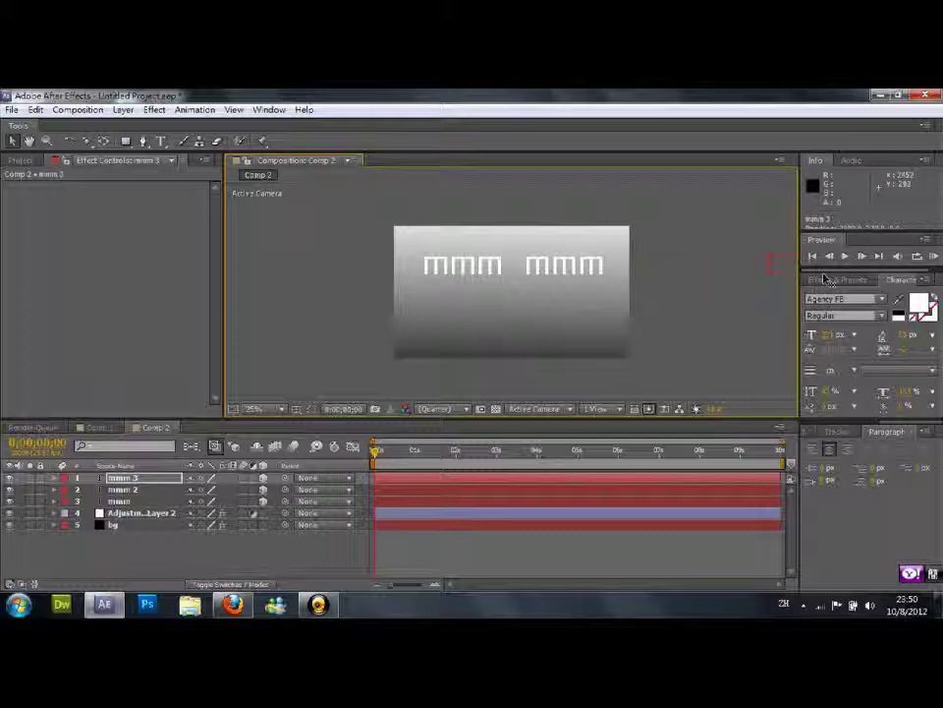
left_click(595, 266)
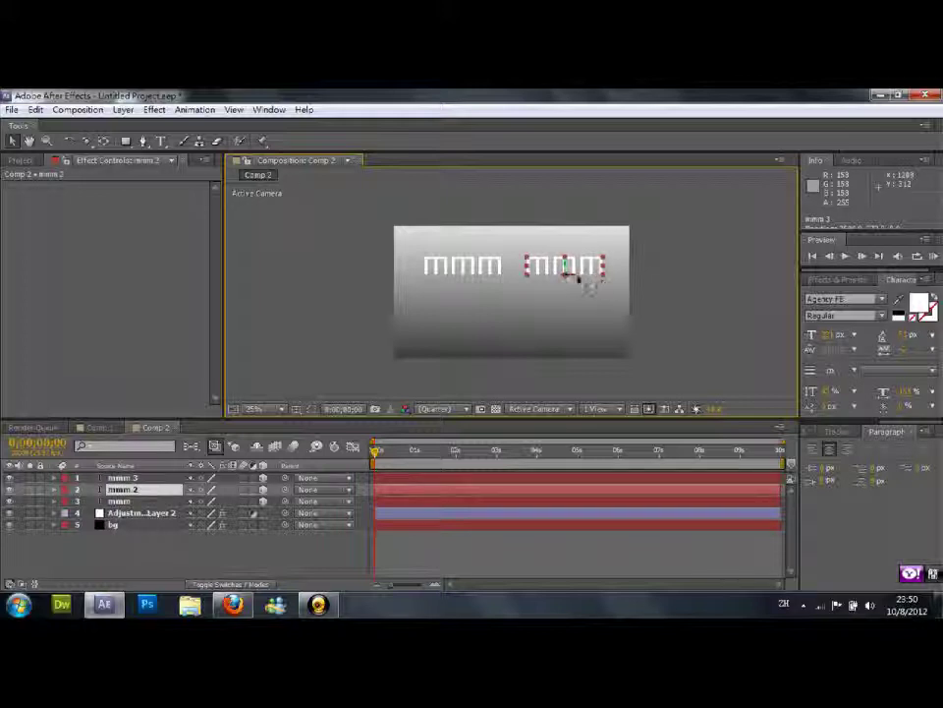
left_click_drag(578, 278, 730, 278)
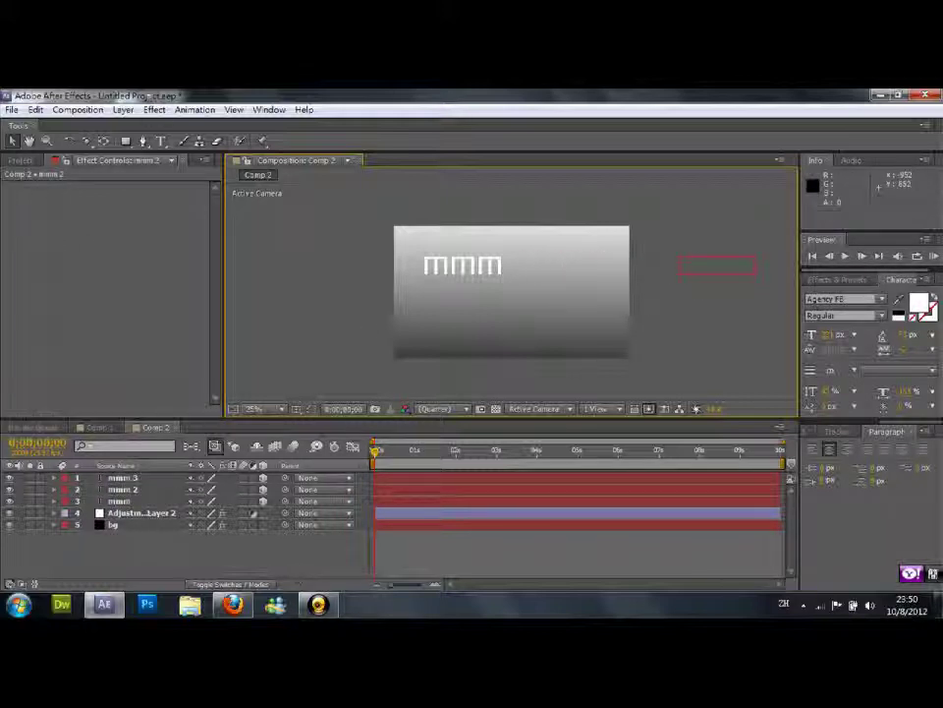
left_click(124, 110)
Add a null object, apply Sure Target from an effects search for 'sure', and expand Target Layers.
mouse_move(169, 116)
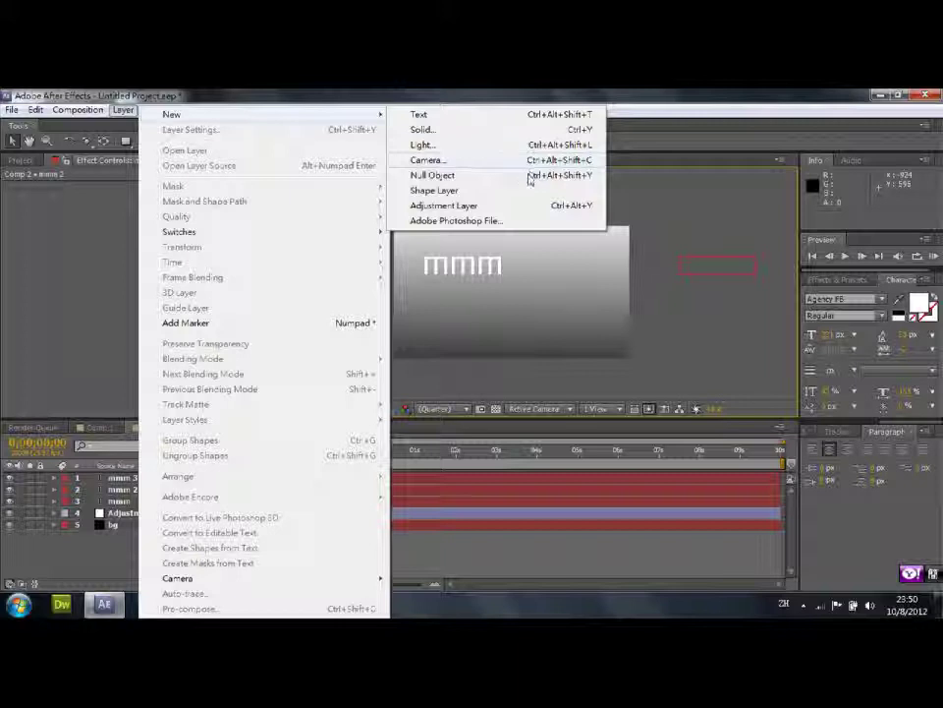
left_click(455, 177)
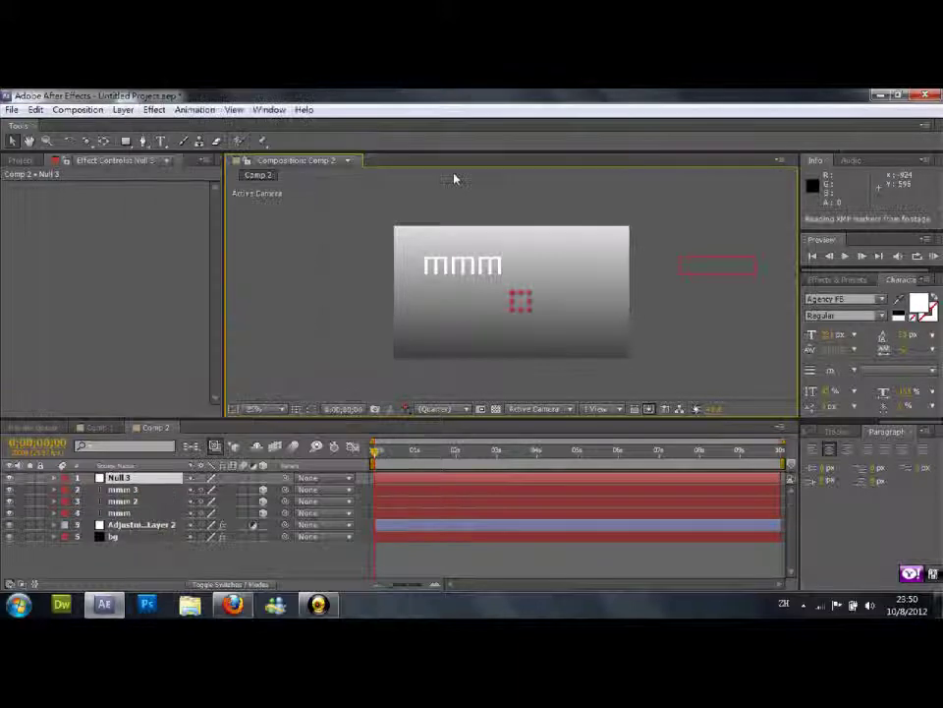
left_click(839, 280)
left_click(849, 294)
type("exp")
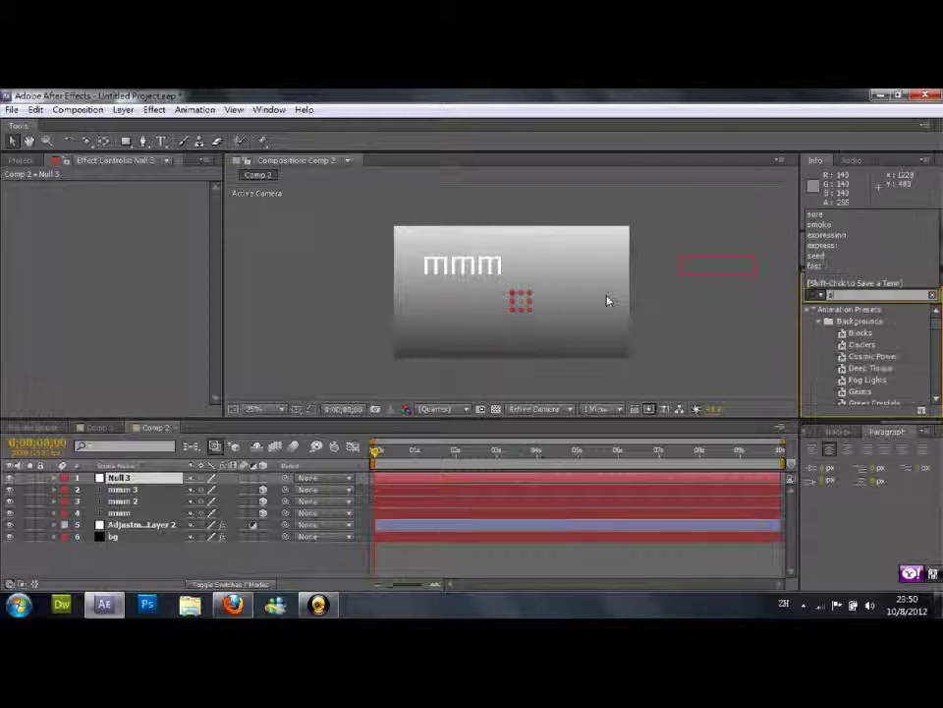
key("BackSpace")
key("BackSpace")
key("BackSpace")
type("sure")
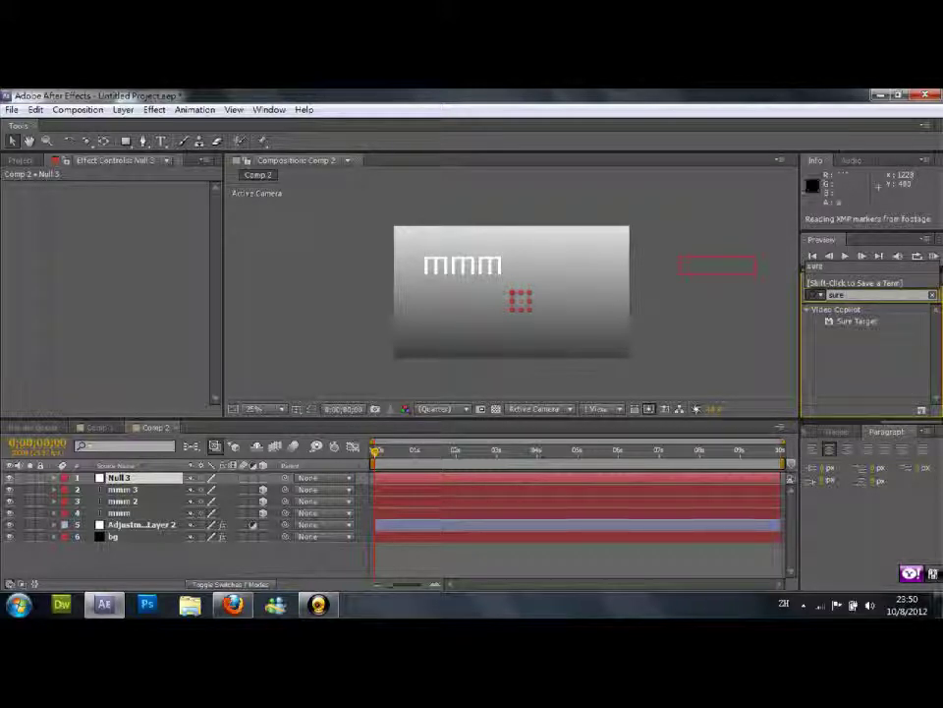
left_click_drag(855, 321, 123, 478)
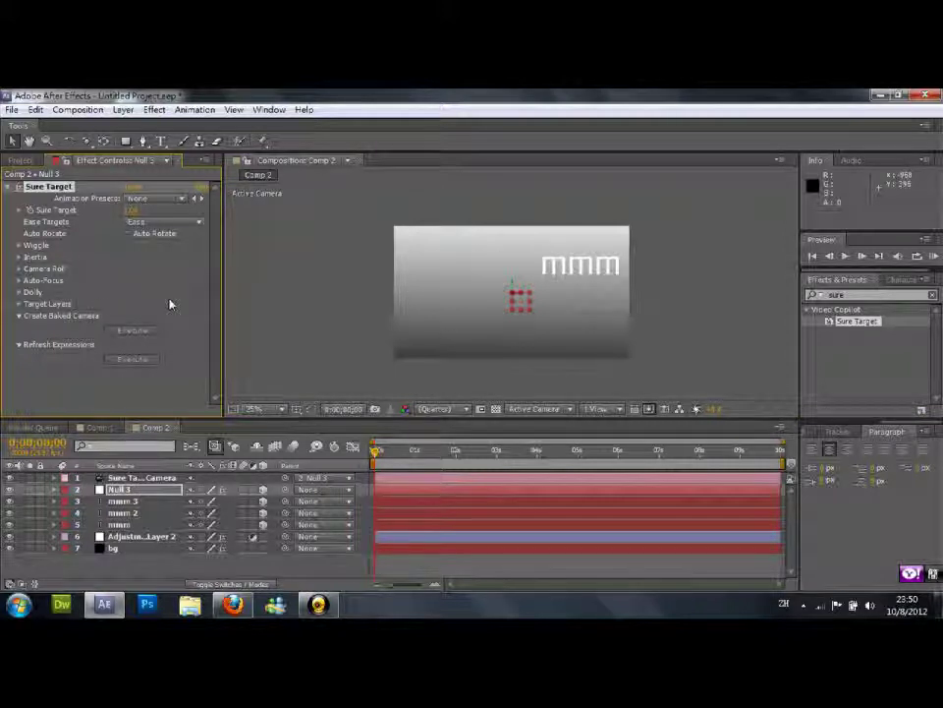
left_click(18, 304)
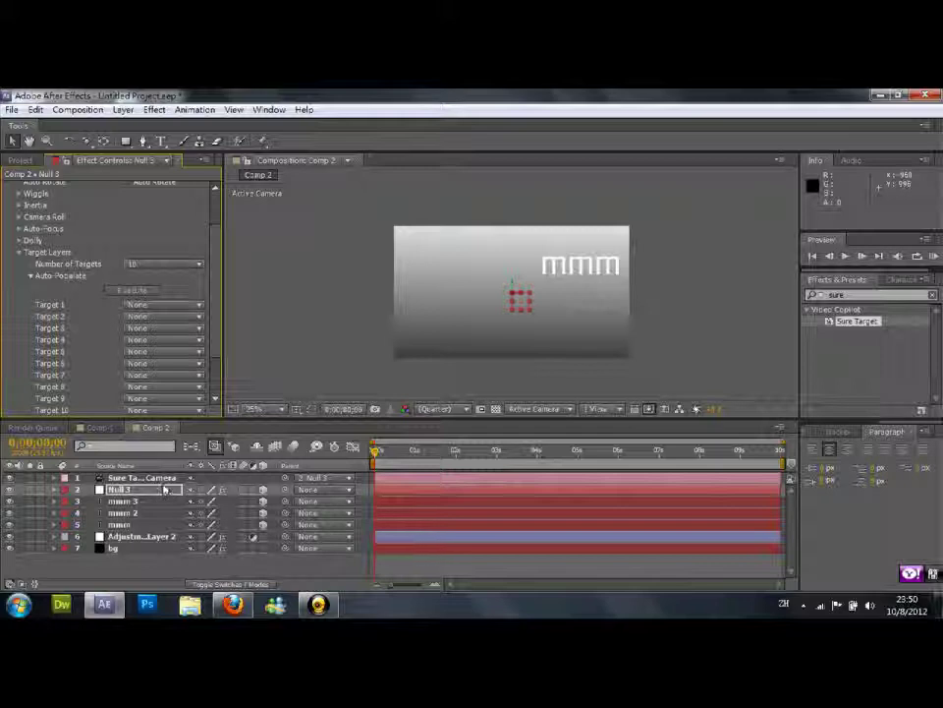
left_click(232, 605)
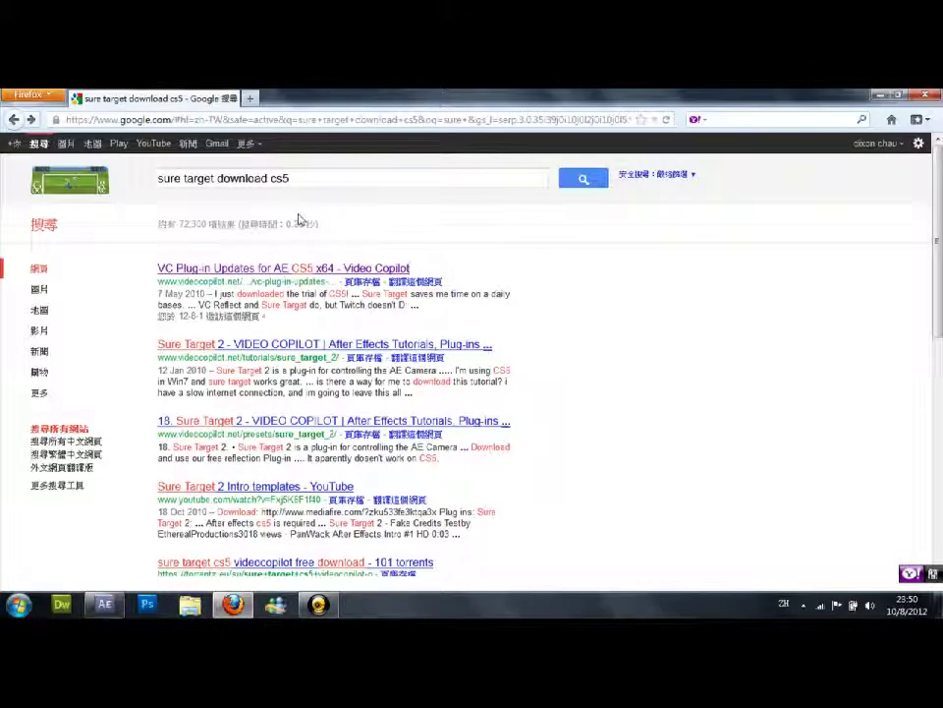
Edit the 'sure target download cs5' Google query, selecting the word 'download'.
left_click(305, 179)
double_click(218, 179)
left_click(288, 179)
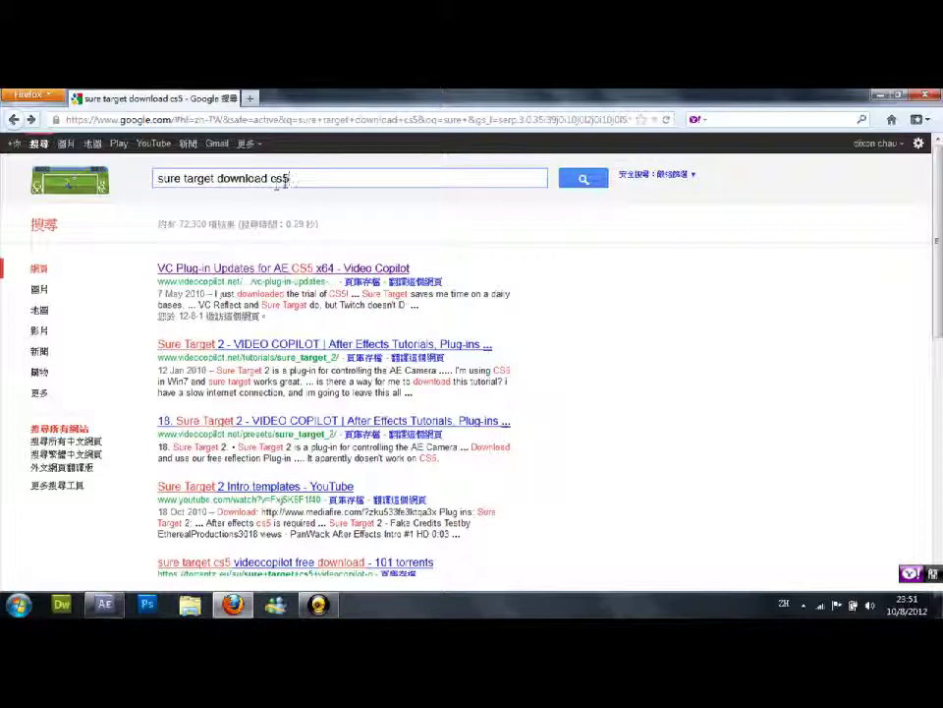
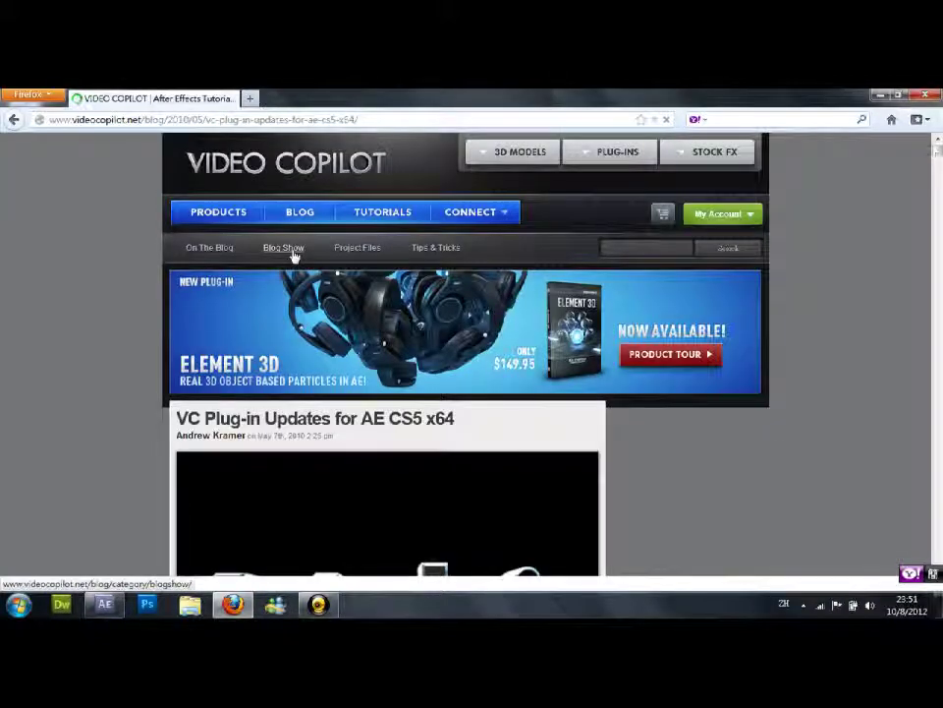
Open the Video Copilot plug-in updates page in a new tab.
scroll(144, 327, "down", 5)
scroll(144, 327, "down", 2)
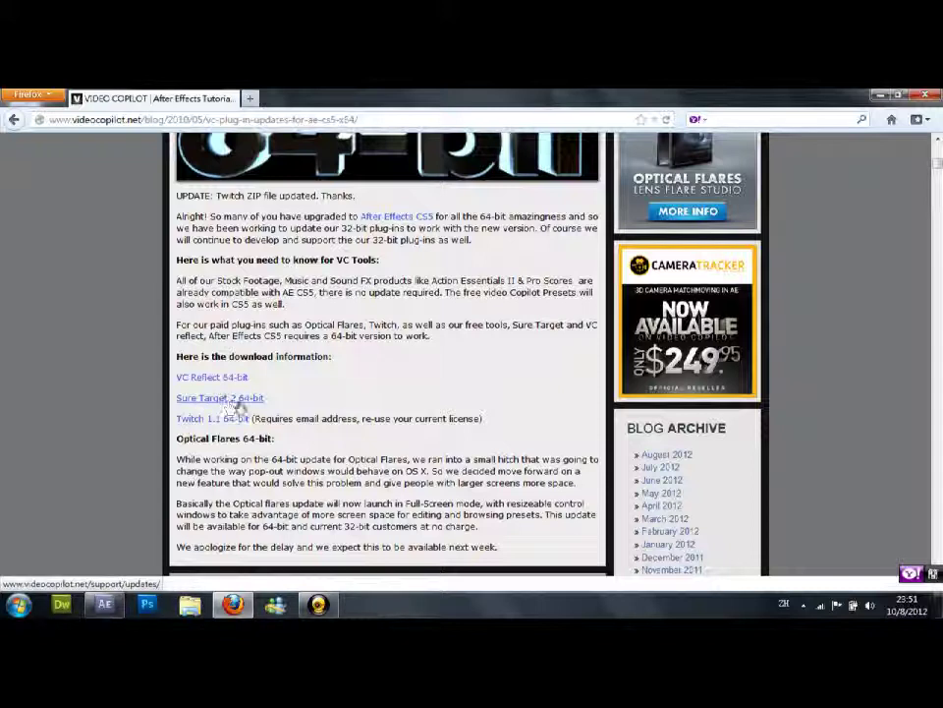
left_click(250, 403)
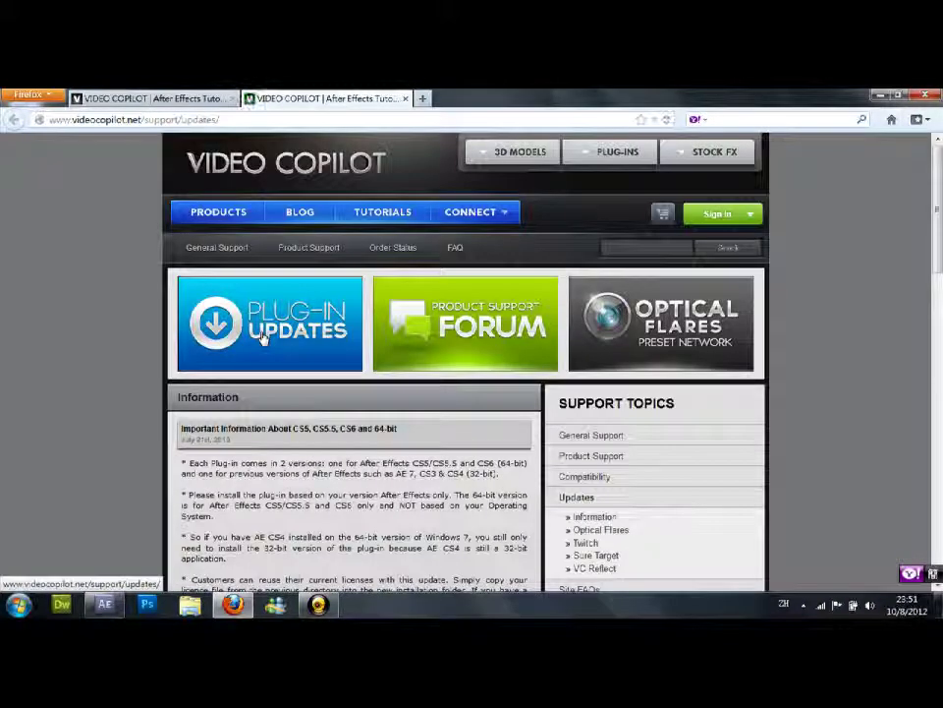
Download the Sure Target package as SureTarget.zip and return to the desktop.
scroll(65, 334, "down", 3)
scroll(65, 334, "down", 2)
scroll(66, 334, "down", 3)
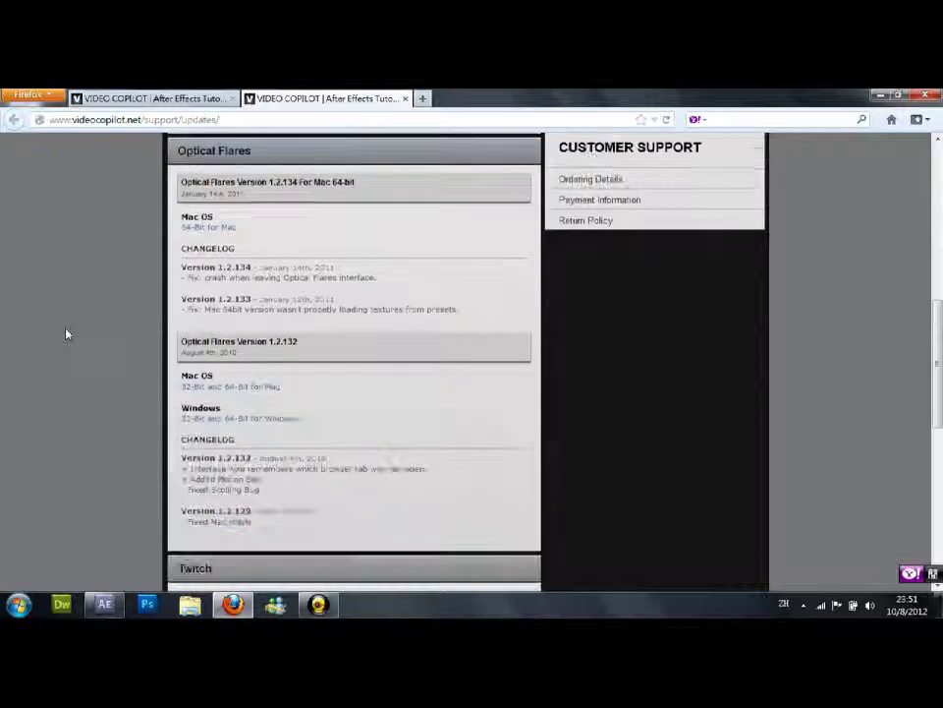
scroll(65, 334, "down", 3)
scroll(66, 335, "down", 3)
scroll(65, 334, "down", 2)
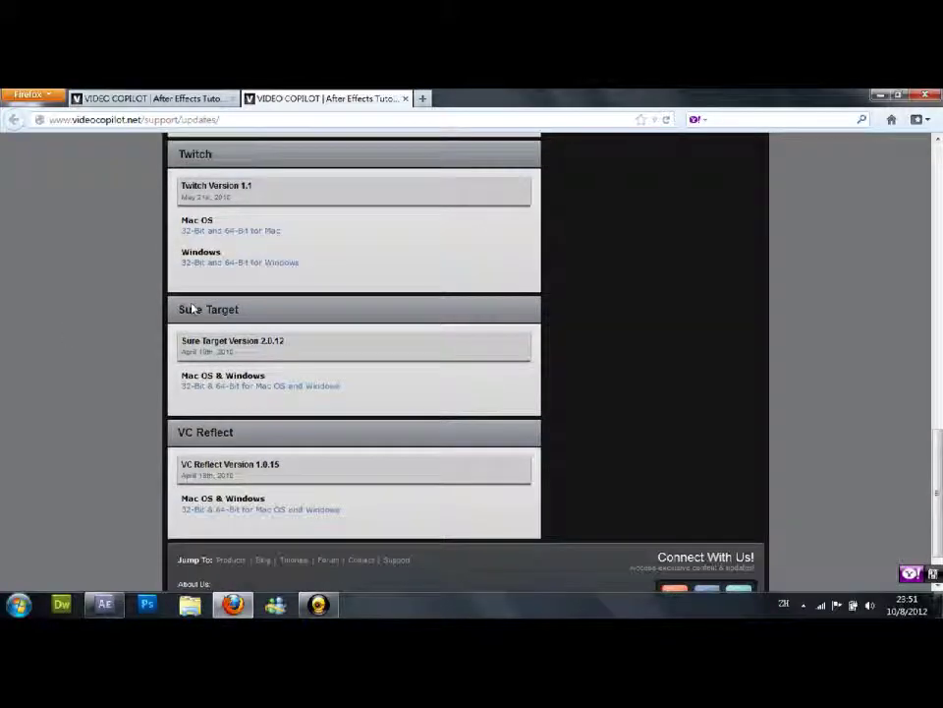
left_click_drag(183, 378, 229, 372)
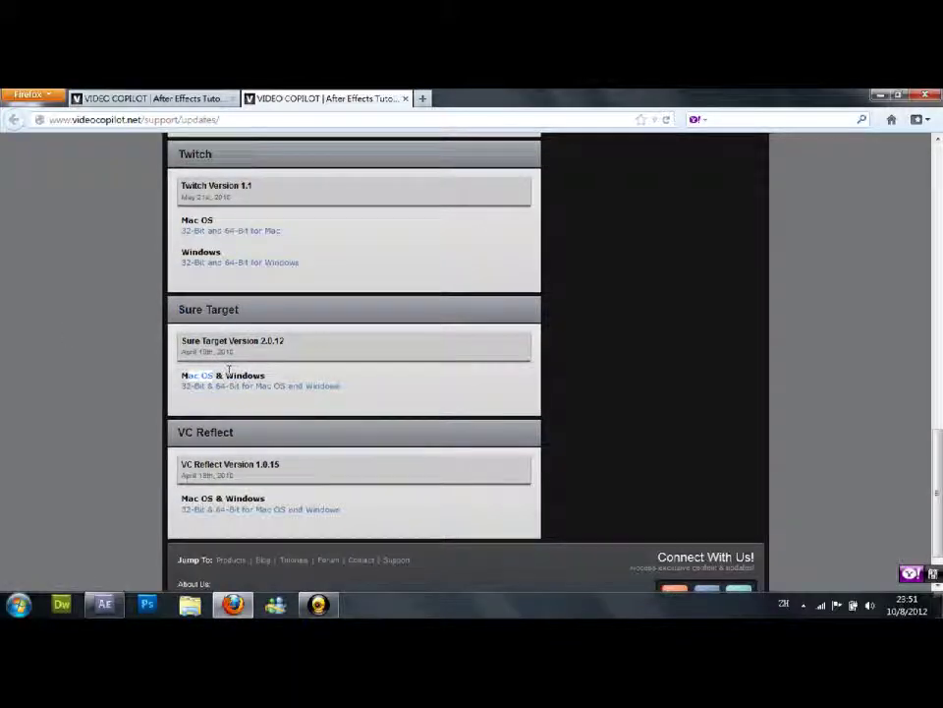
left_click(213, 389)
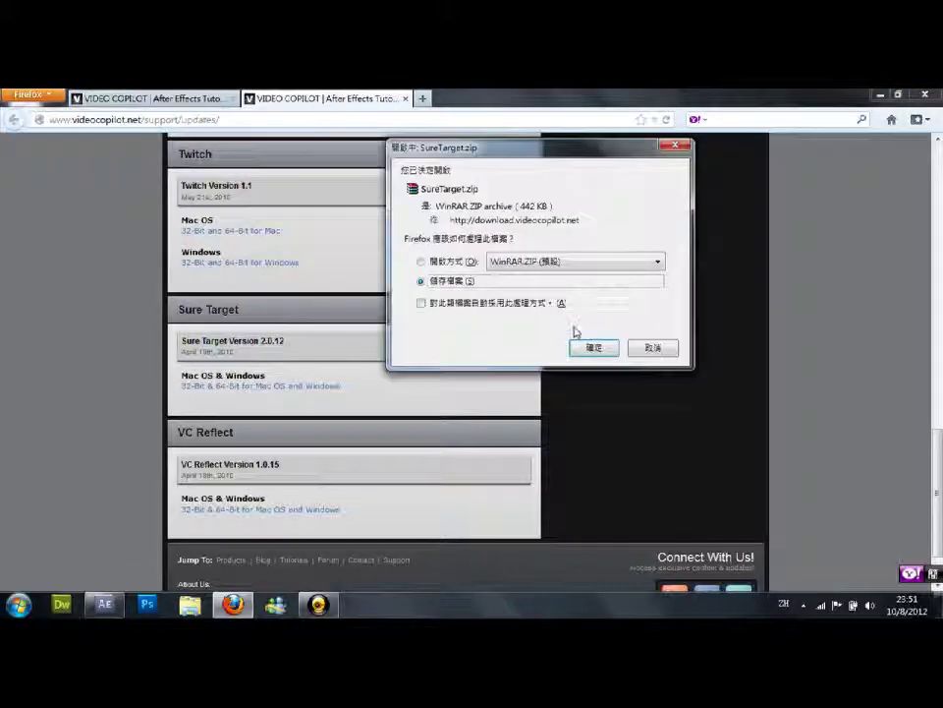
left_click(592, 347)
key("super+d")
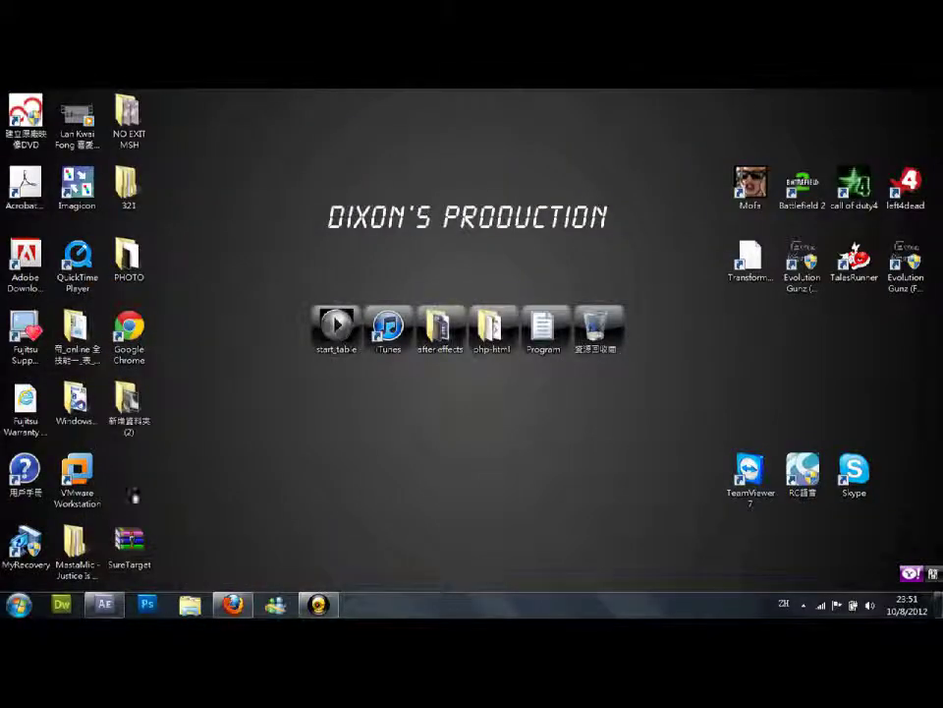
Extract SureTarget.zip into its own SureTarget folder and open it.
right_click(133, 542)
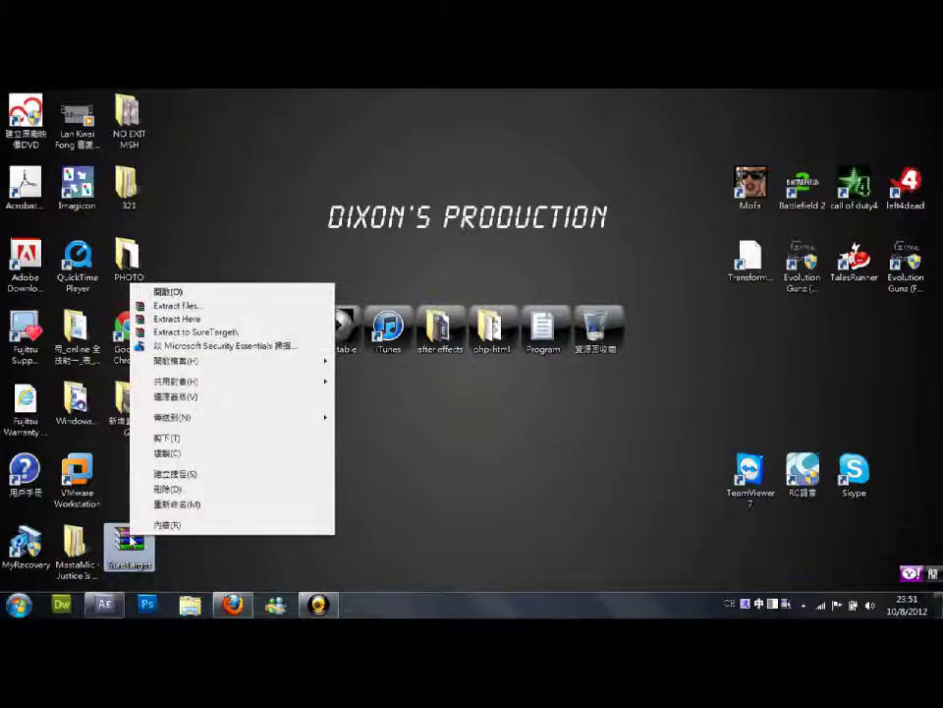
left_click(228, 332)
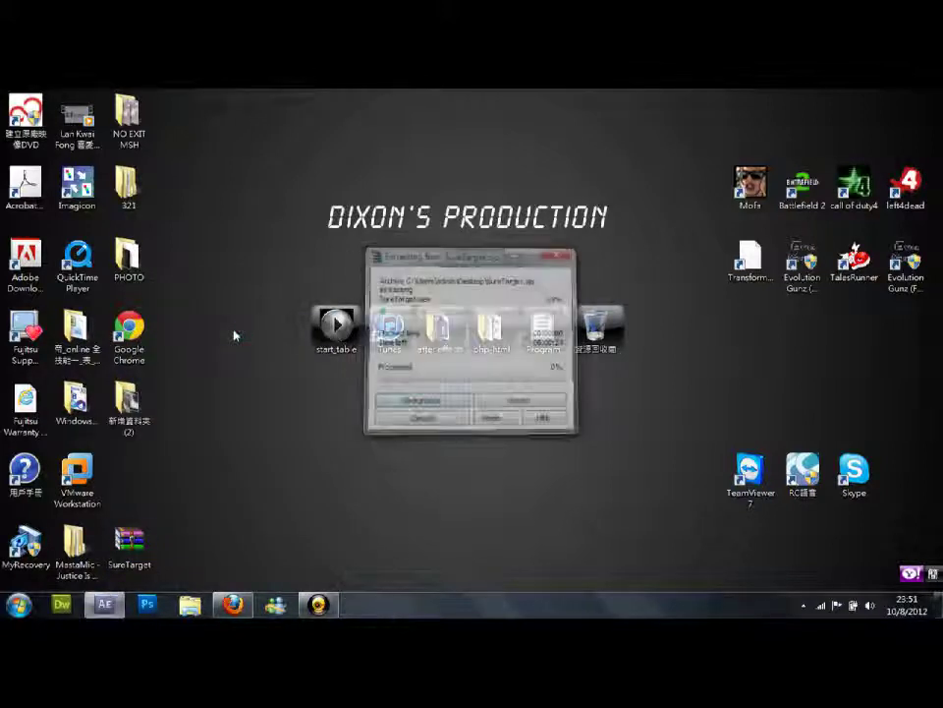
double_click(142, 459)
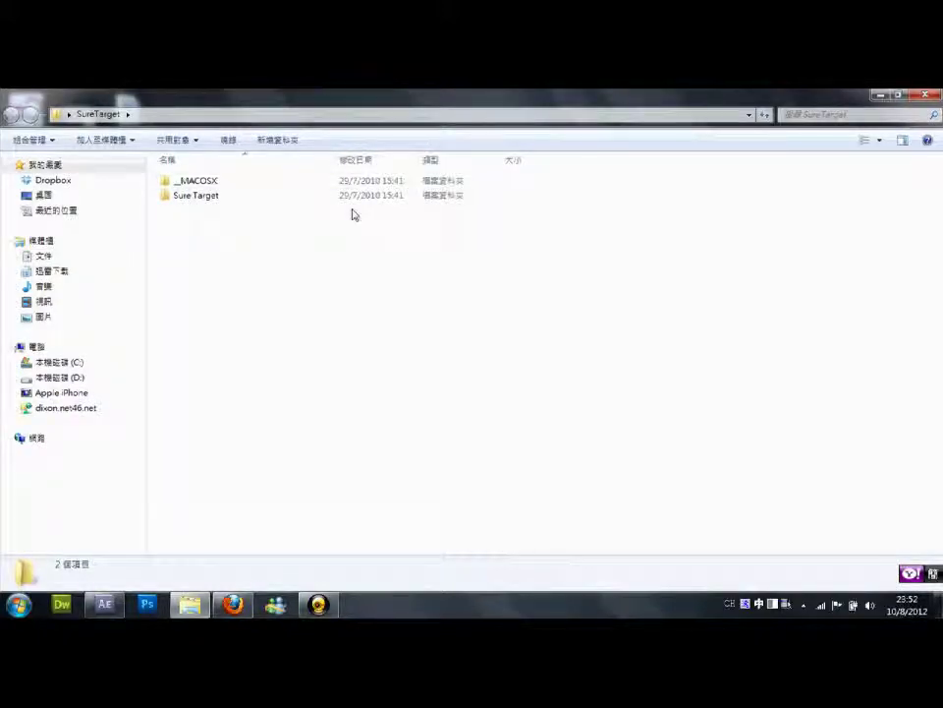
Copy the SureTarget plug-in file from the Sure Target\Windows 64-bit folder.
left_click(211, 185)
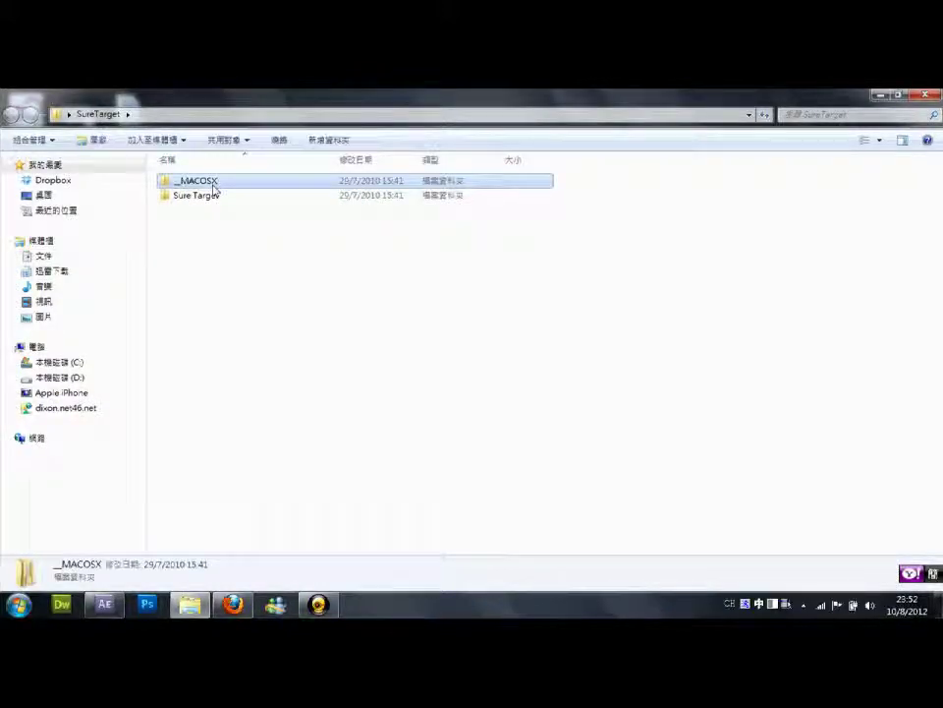
double_click(216, 194)
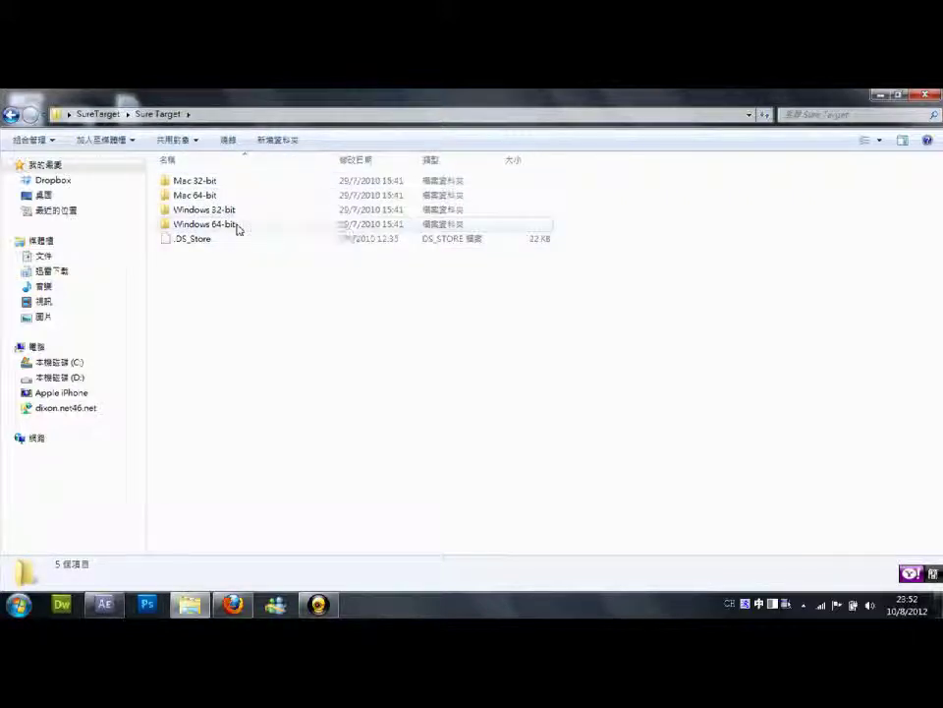
double_click(236, 227)
left_click(201, 182)
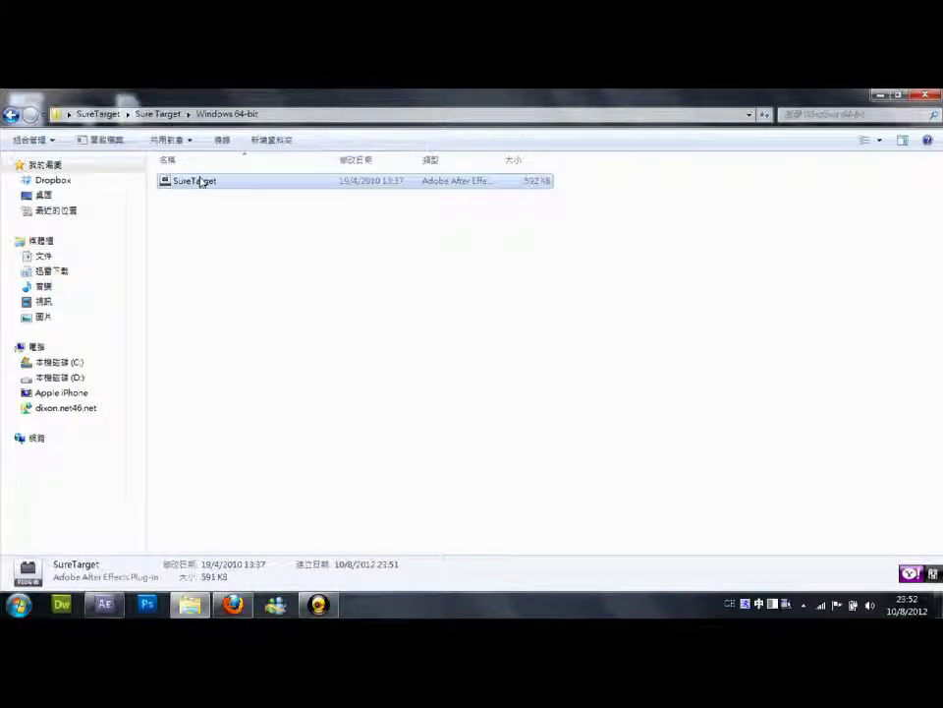
right_click(203, 184)
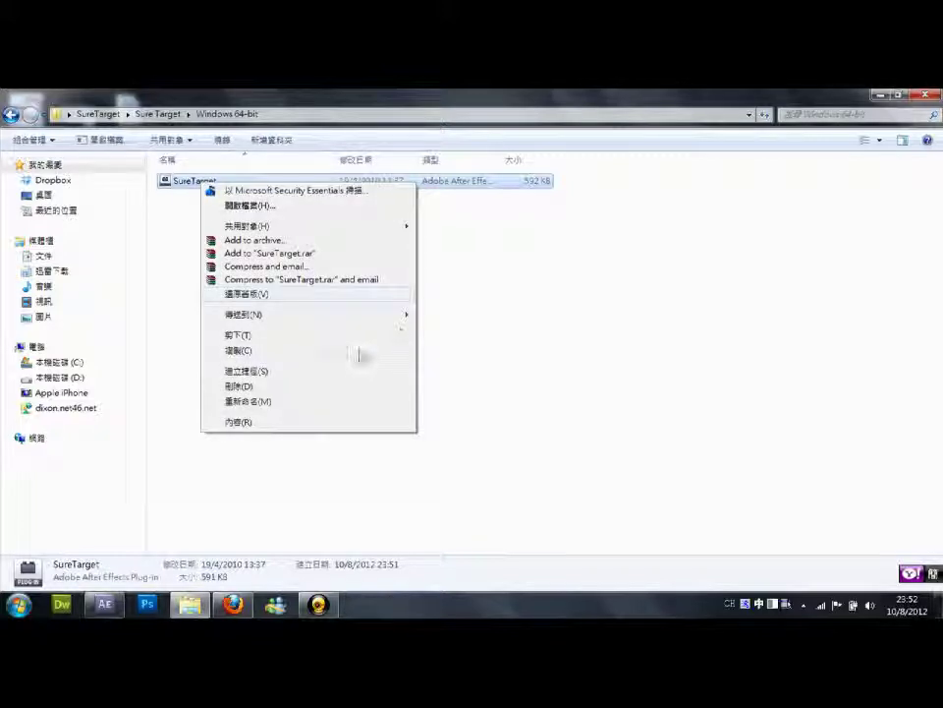
left_click(358, 351)
key("super")
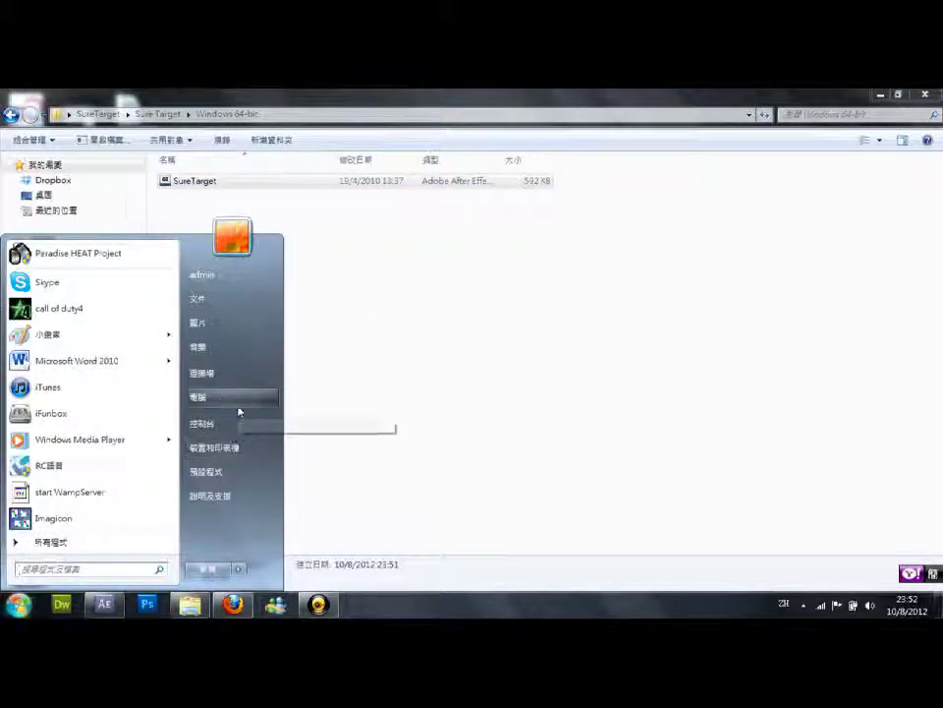
Browse to C:\Program Files\Adobe\Adobe After Effects CS5.5\Support Files\Plug-ins\Effects.
left_click(238, 403)
double_click(258, 197)
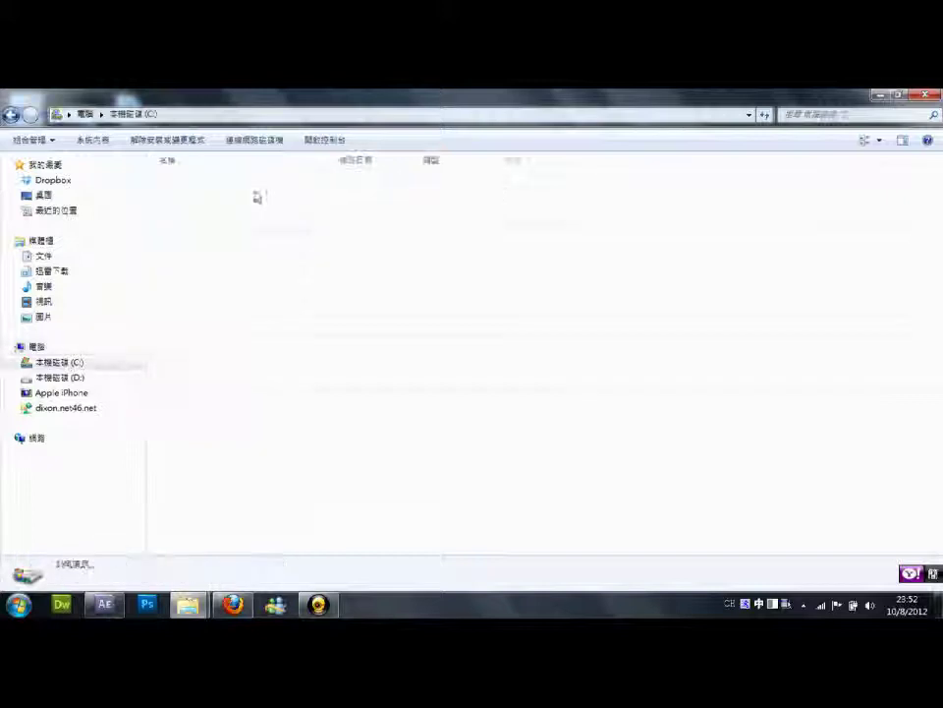
double_click(238, 328)
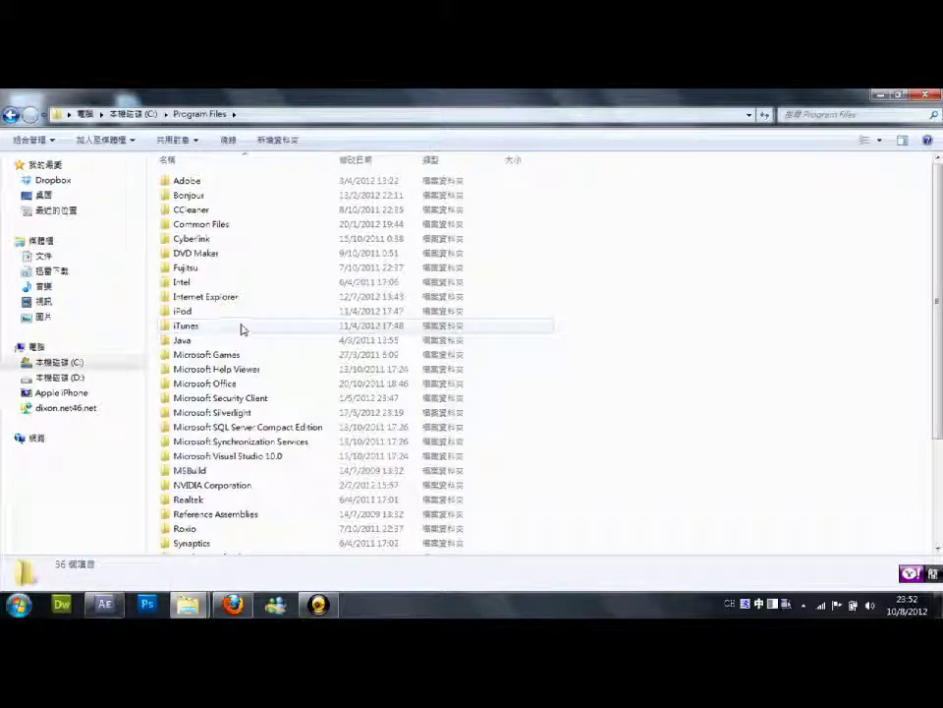
double_click(235, 194)
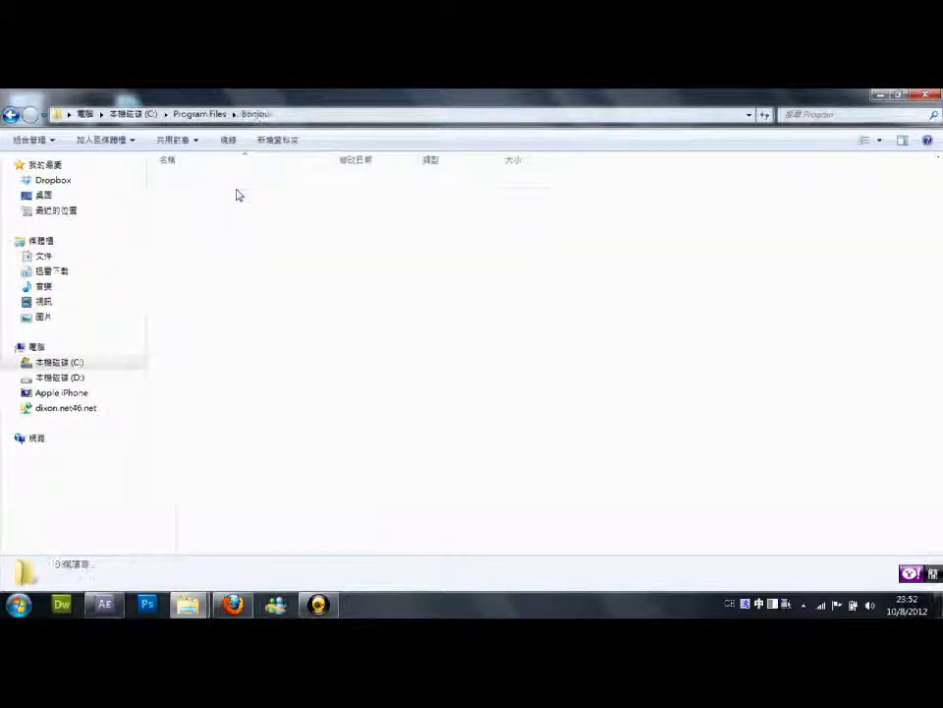
key("BackSpace")
key("Up")
key("Return")
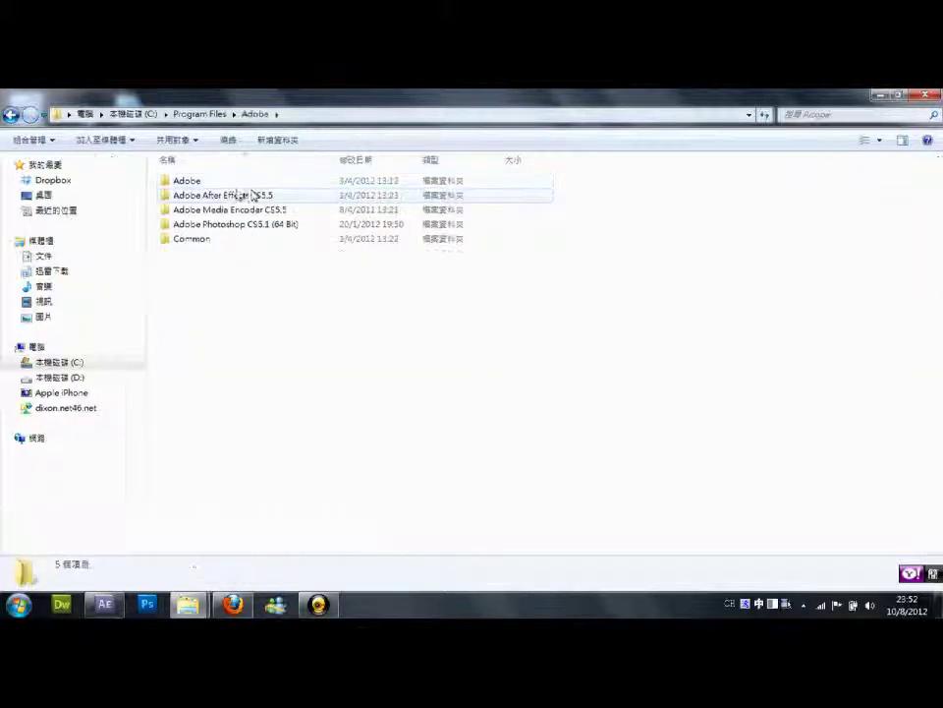
double_click(253, 196)
double_click(232, 184)
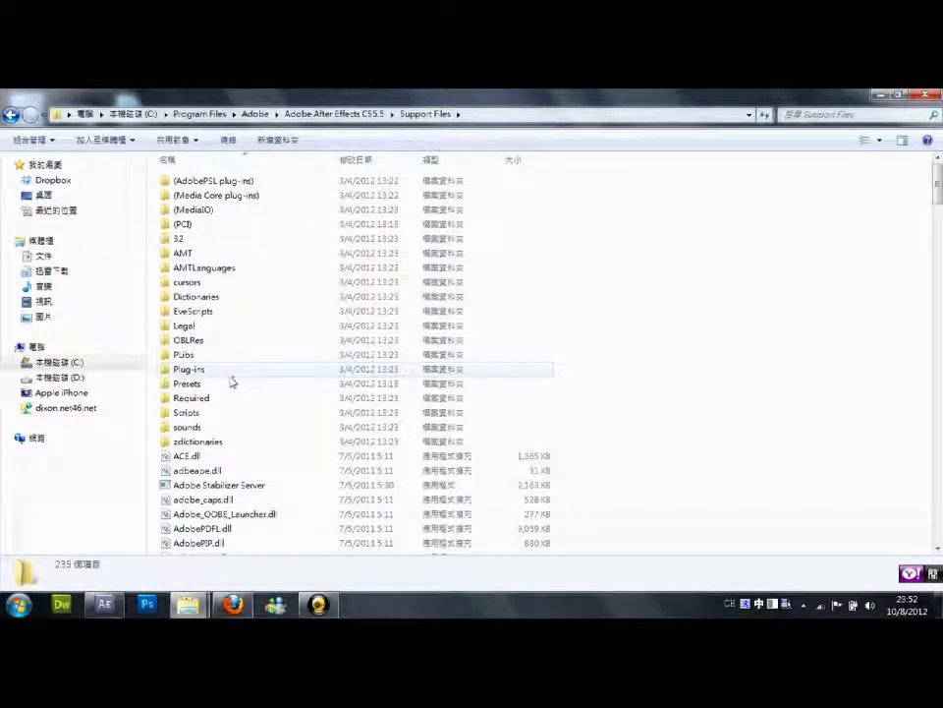
double_click(230, 374)
double_click(186, 181)
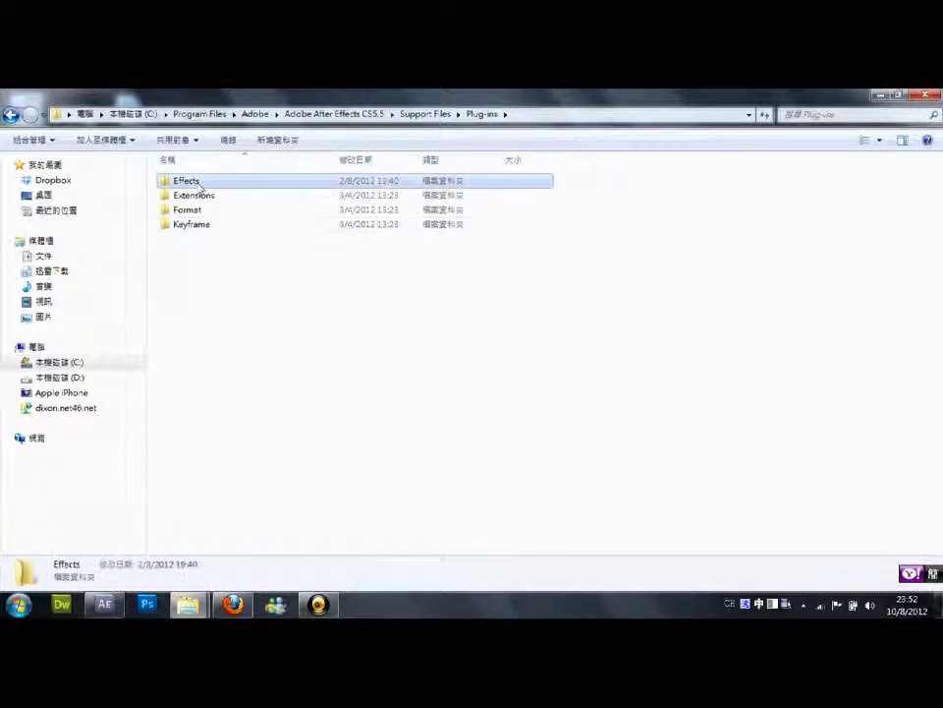
Paste SureTarget into Effects, resolve the SureTarget.aex conflict, and return to After Effects.
scroll(330, 446, "down", 5)
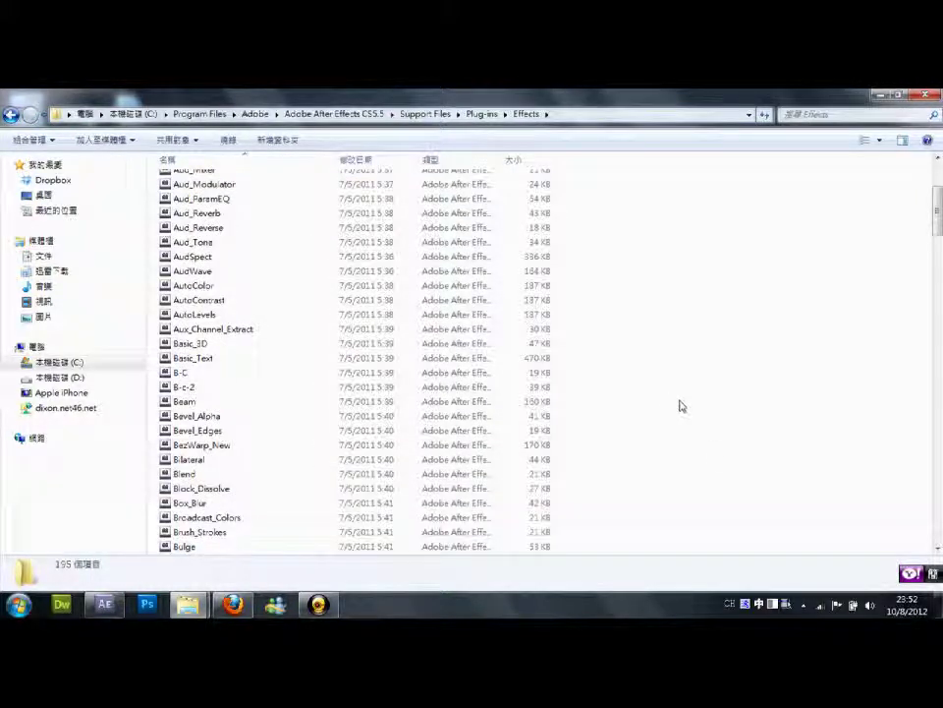
right_click(668, 400)
left_click(710, 494)
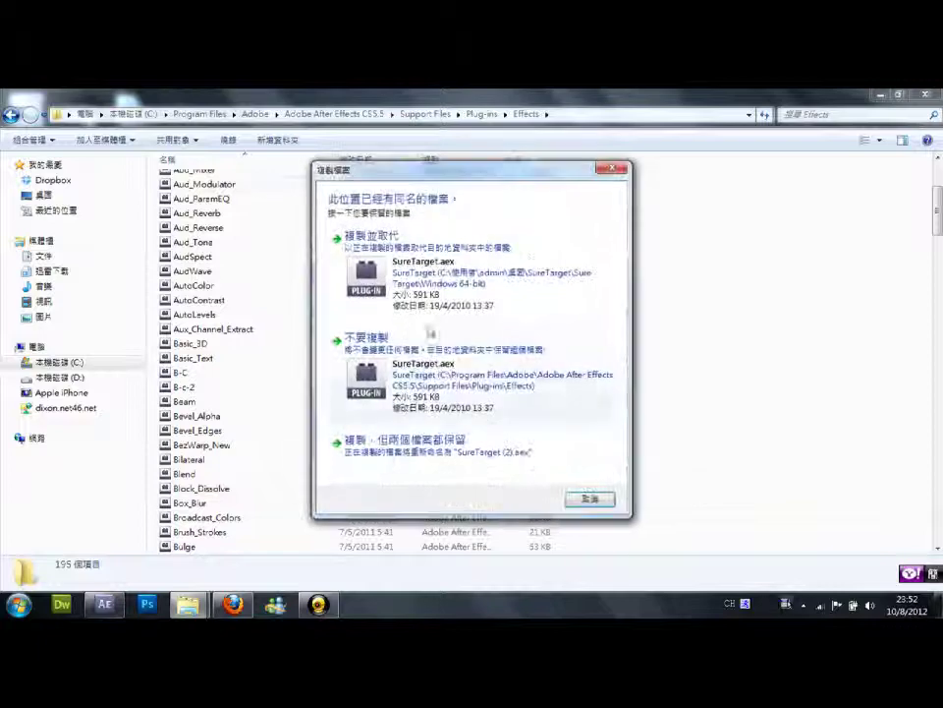
left_click(589, 498)
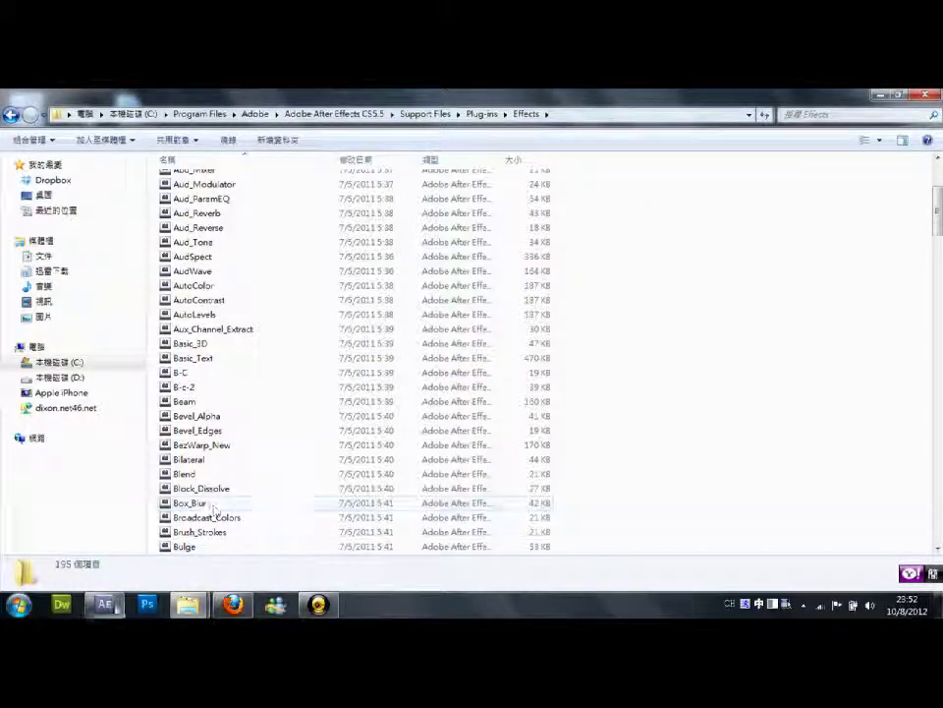
left_click(114, 609)
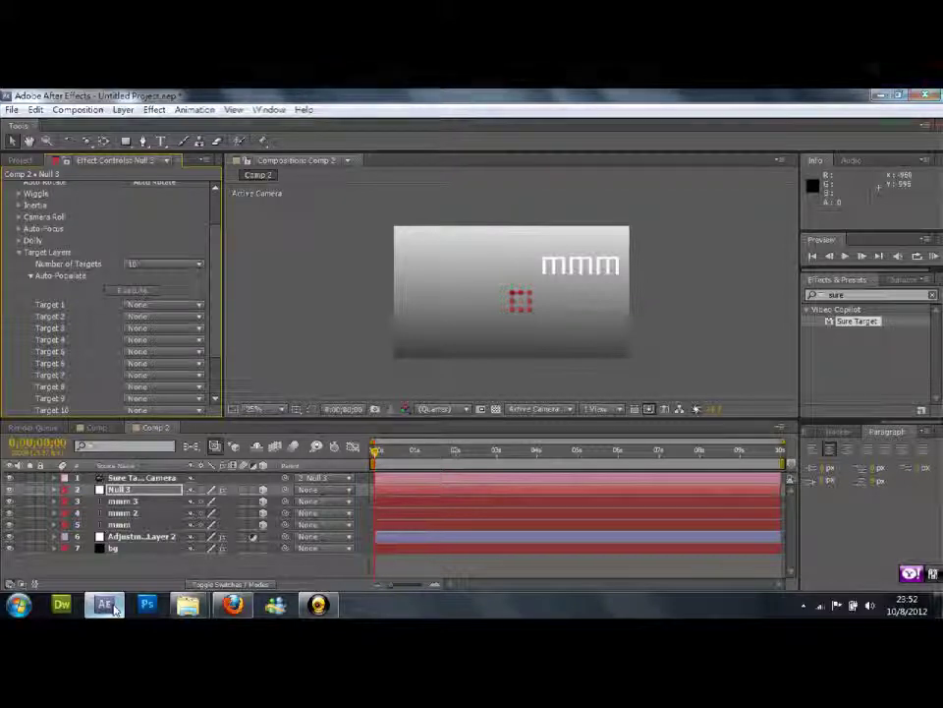
left_click(114, 608)
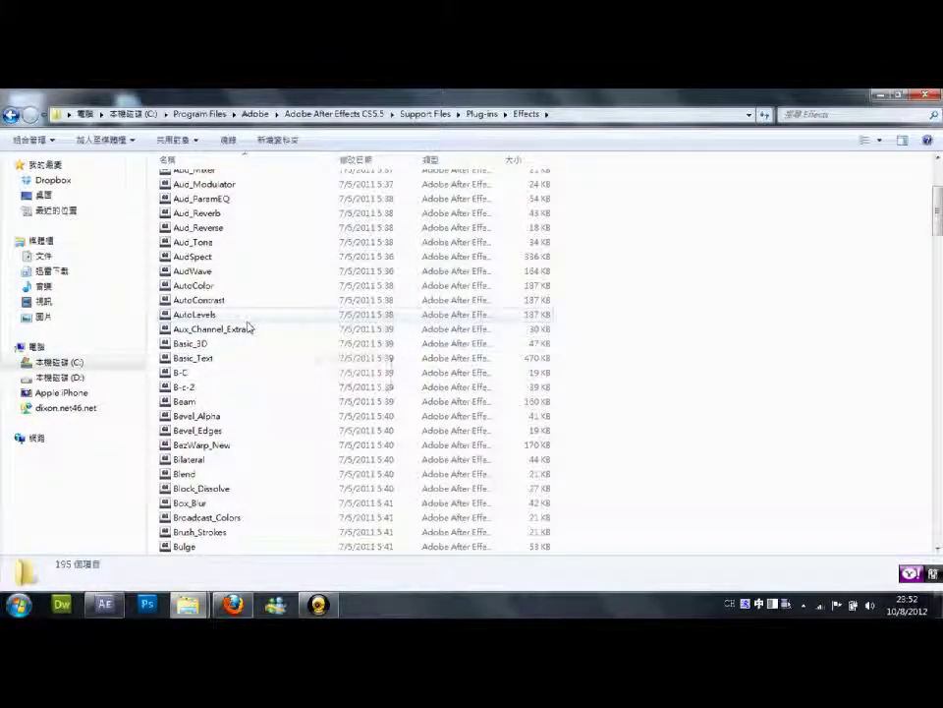
left_click(106, 606)
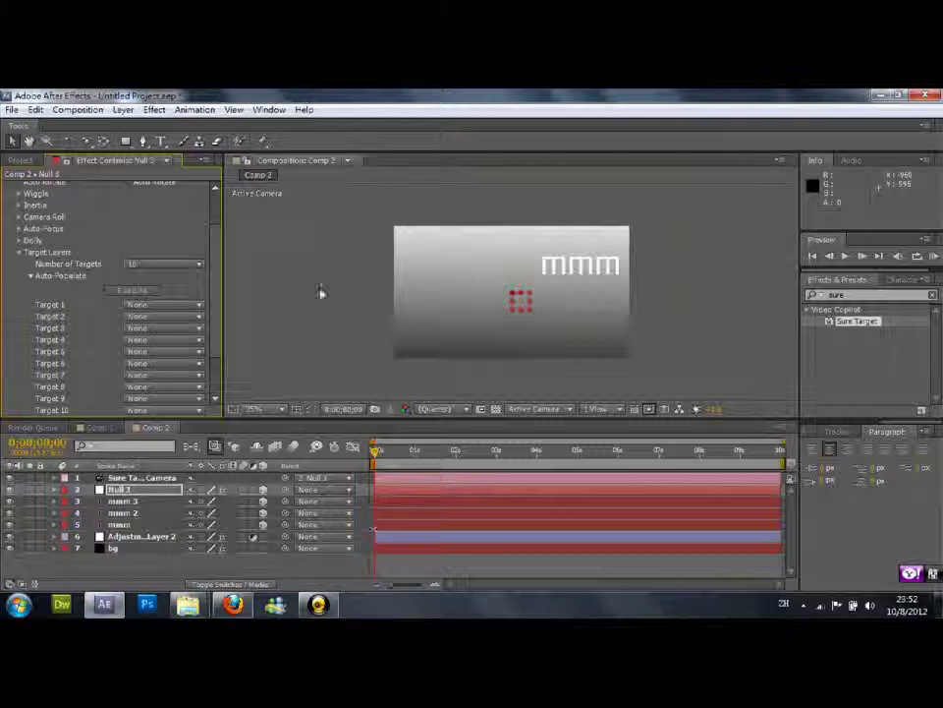
left_click(133, 501)
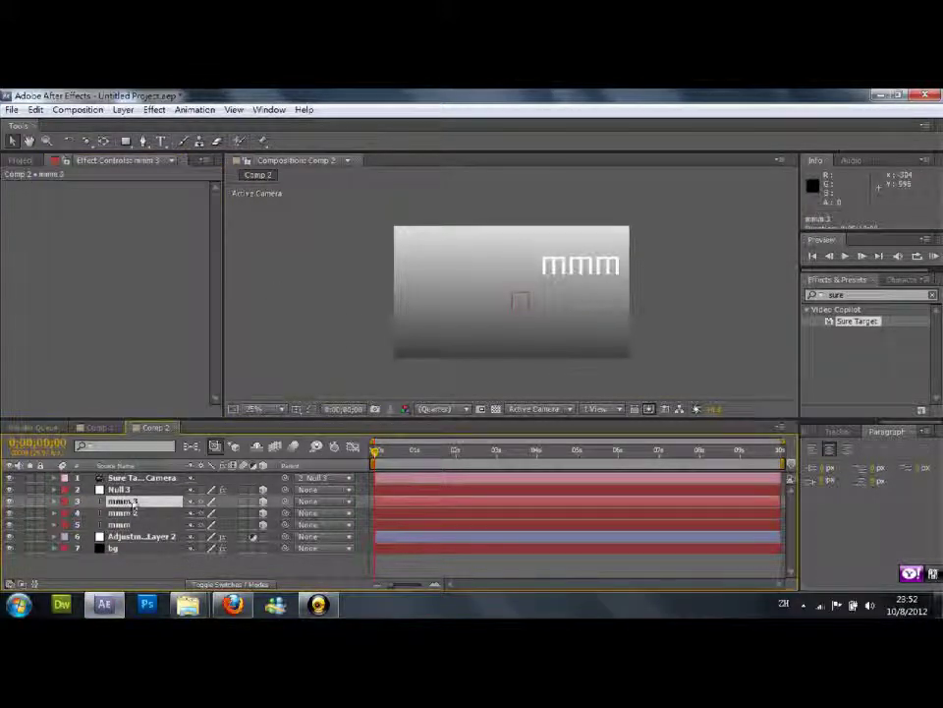
left_click(133, 512)
left_click(135, 523)
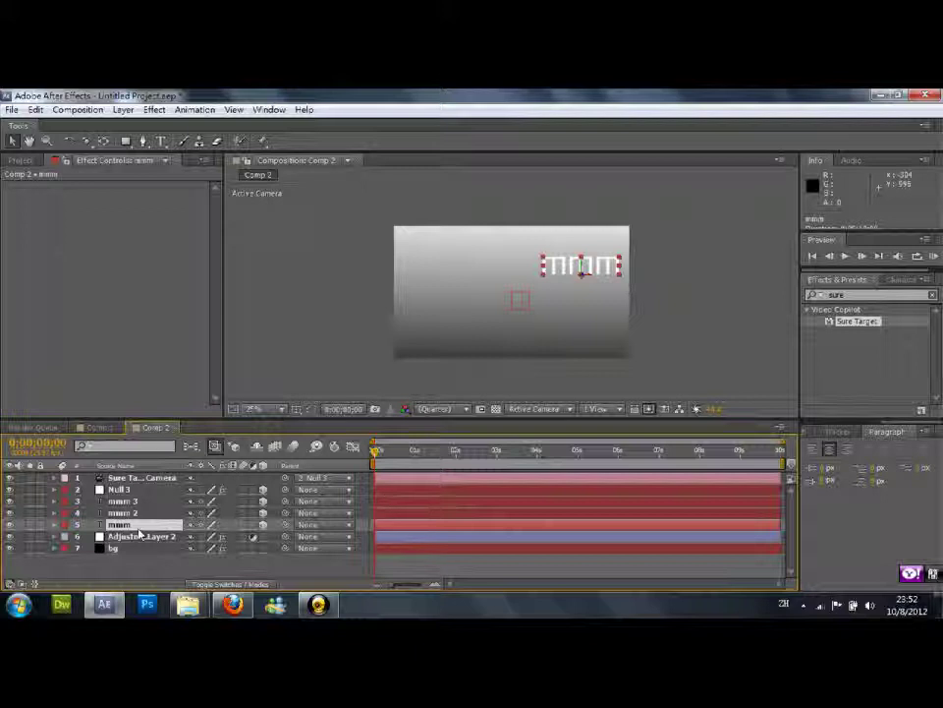
left_click(118, 489)
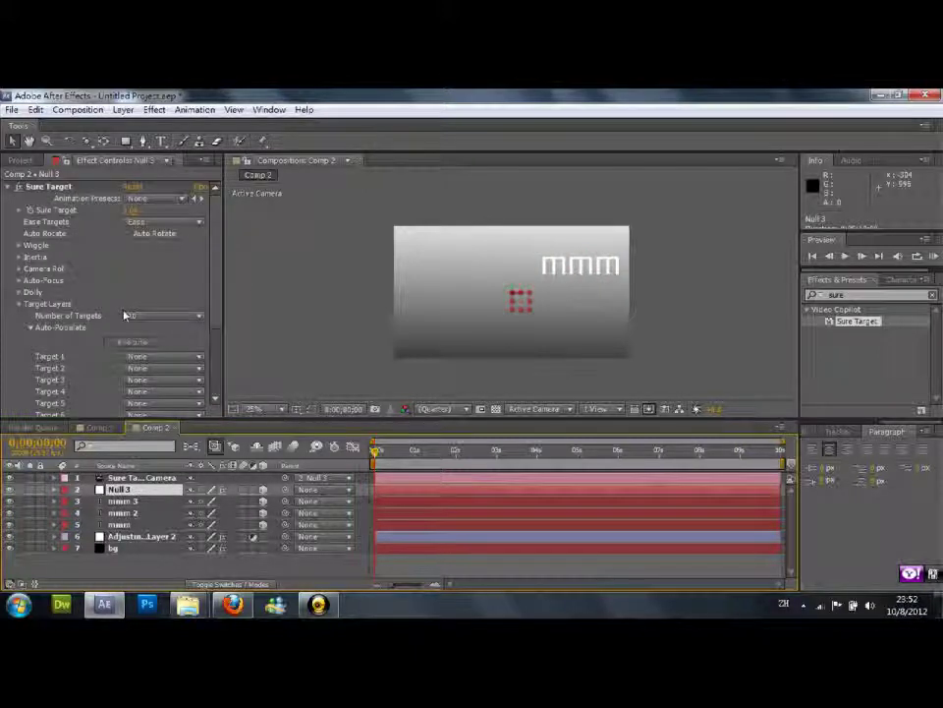
left_click(20, 305)
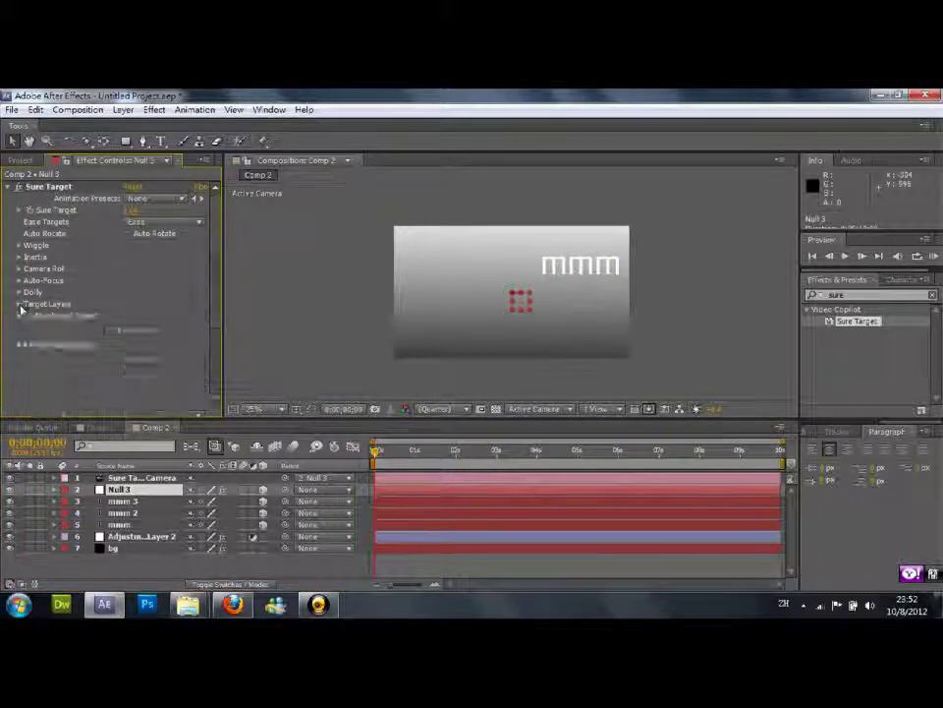
Set Sure Target's Target 1, 2 and 3 to the mmm, mmm 2 and mmm 3 layers.
left_click(19, 304)
scroll(38, 305, "down", 2)
scroll(116, 309, "down", 1)
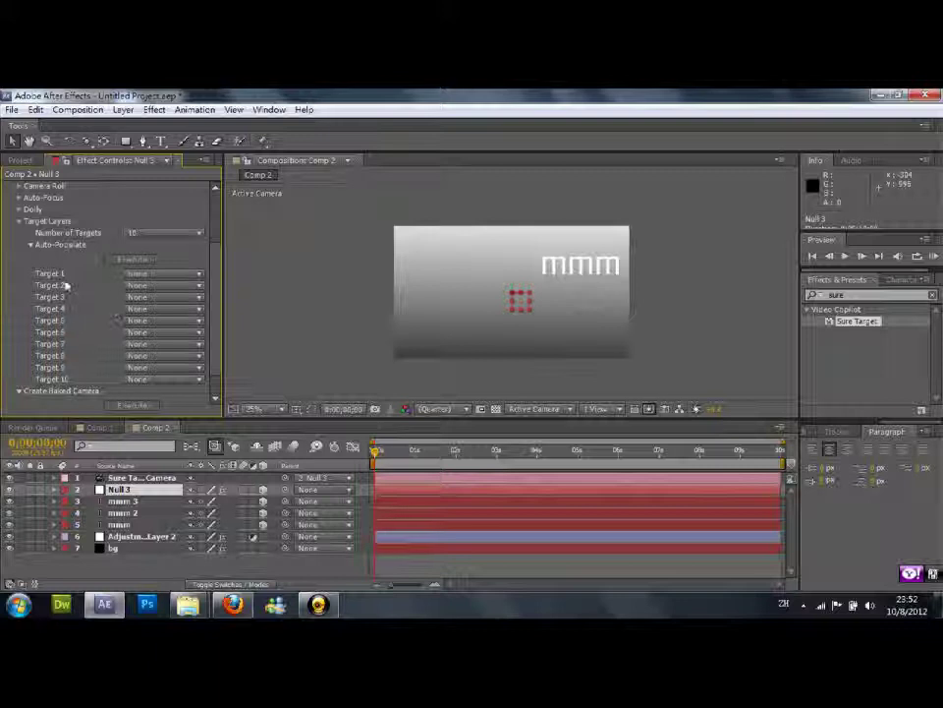
left_click(157, 274)
left_click(181, 354)
left_click(163, 285)
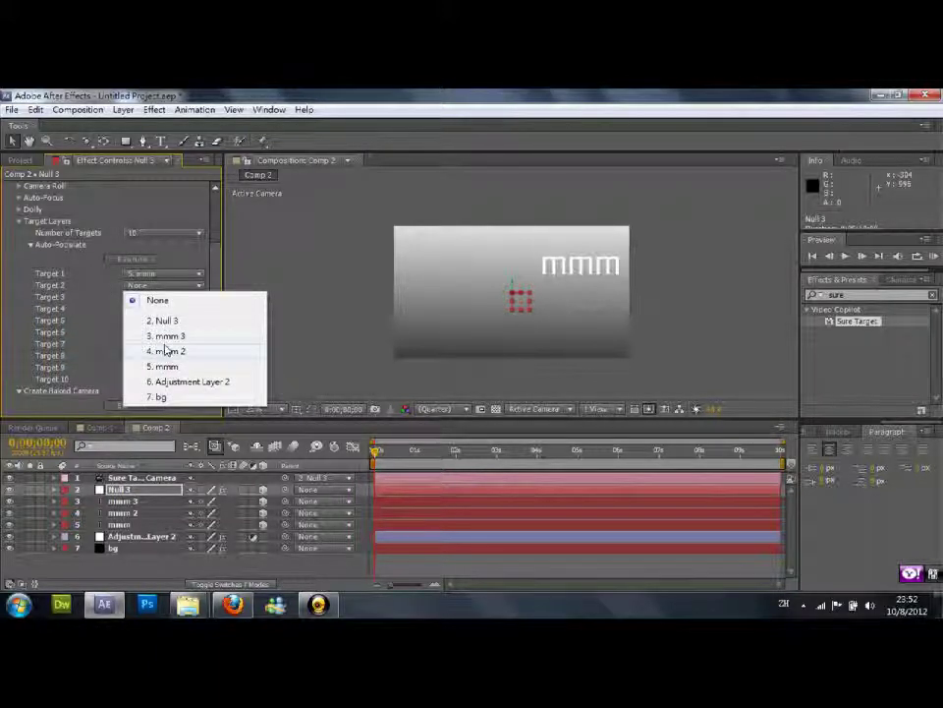
left_click(168, 350)
left_click(157, 297)
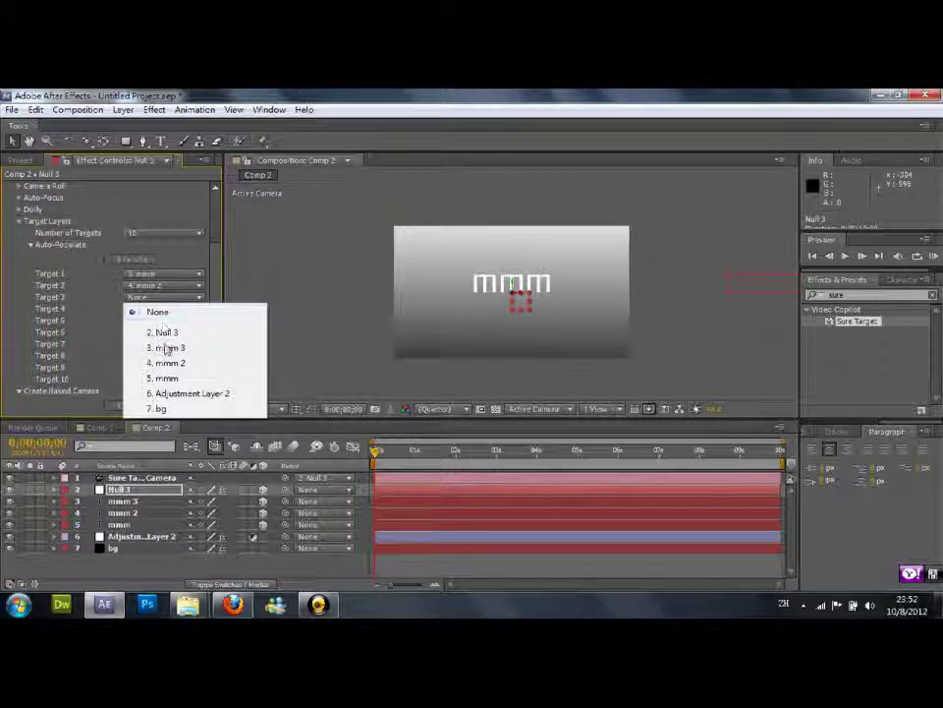
left_click(167, 347)
left_click_drag(466, 460, 334, 447)
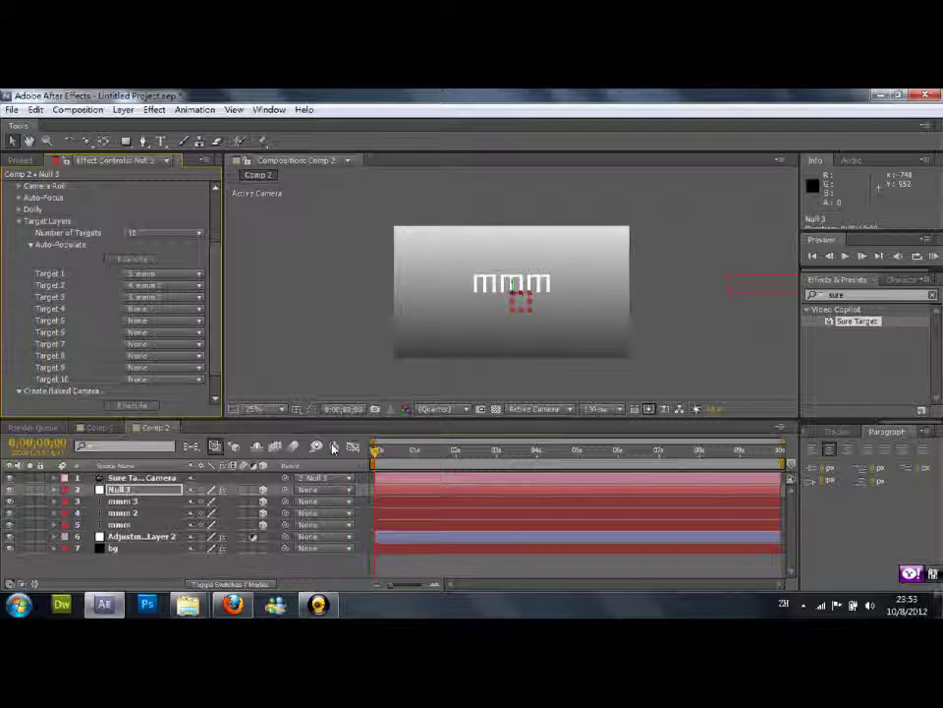
scroll(207, 244, "up", 3)
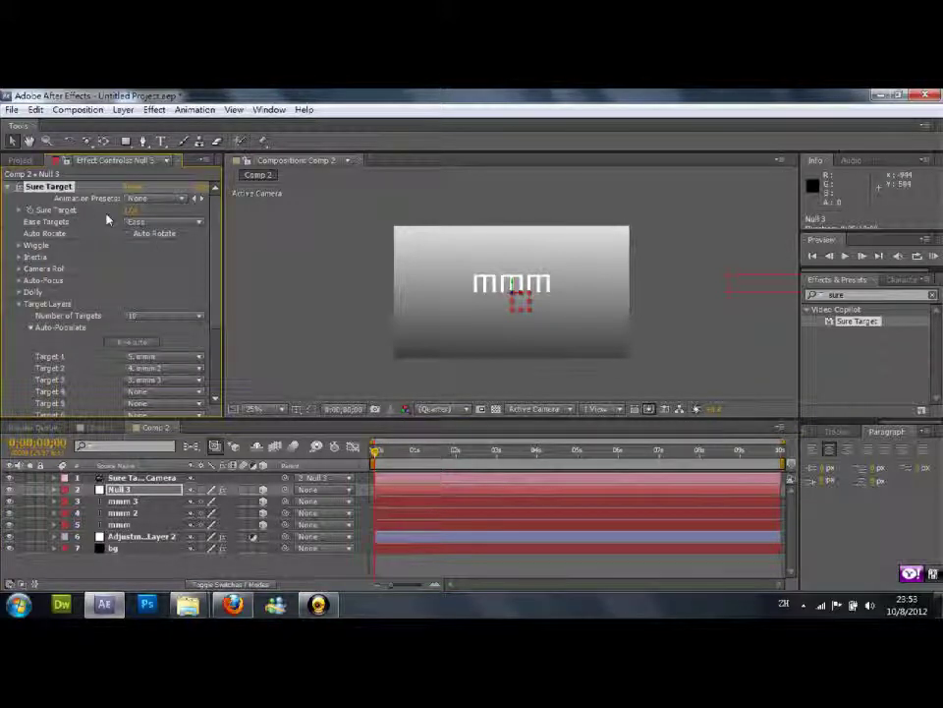
Scrub the Sure Target value and drag the mmm 3 text further right in the viewer.
mouse_move(128, 211)
left_mouse_down()
mouse_move(148, 210)
mouse_move(137, 216)
left_mouse_up()
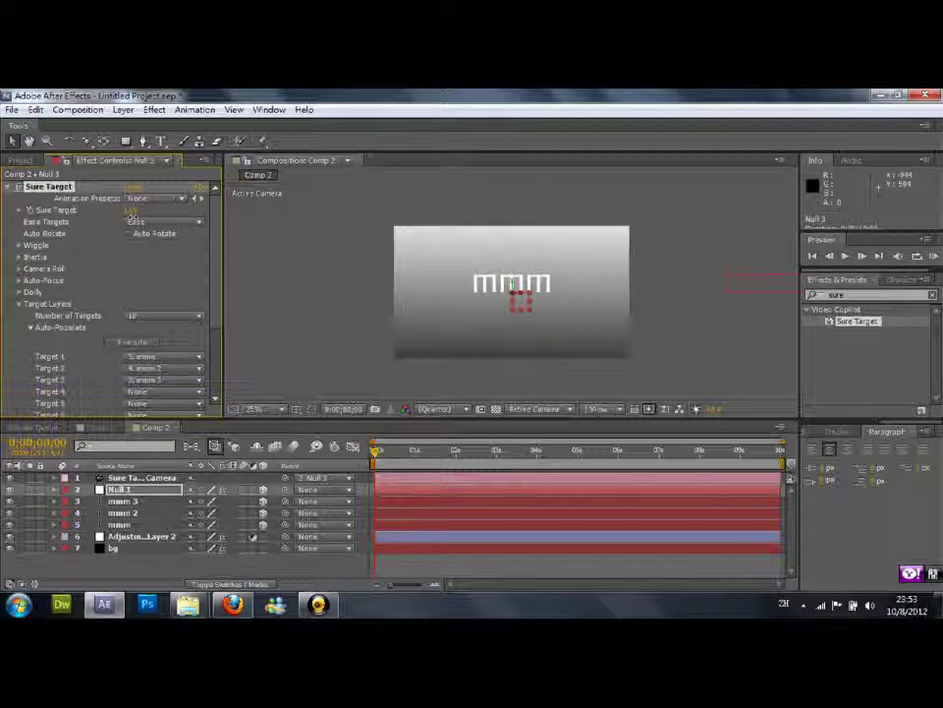
left_click_drag(138, 217, 143, 217)
left_click(539, 284)
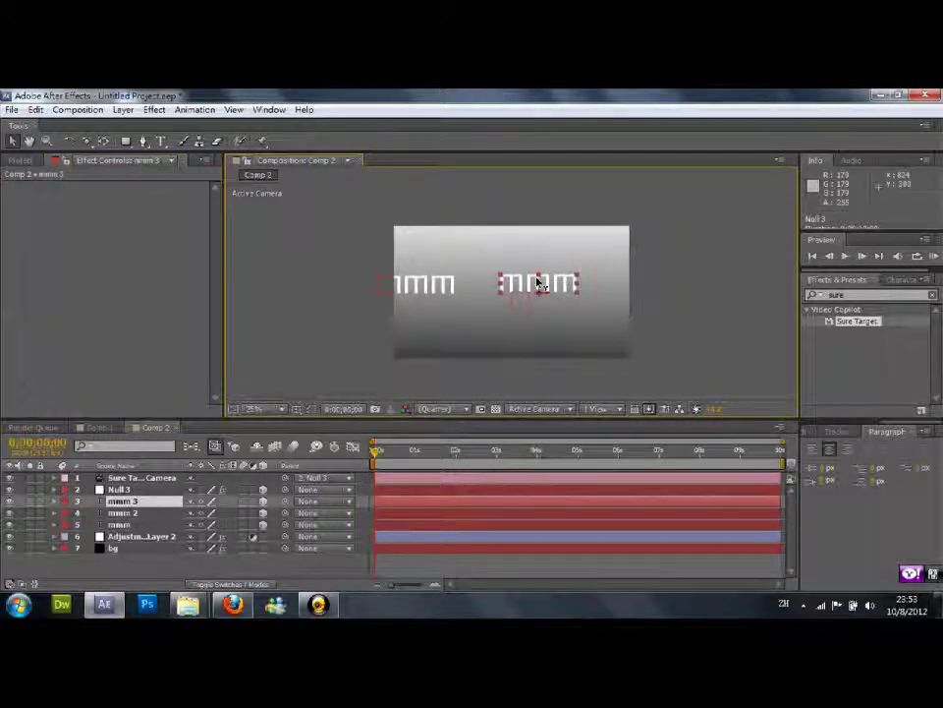
left_click_drag(555, 298, 731, 308)
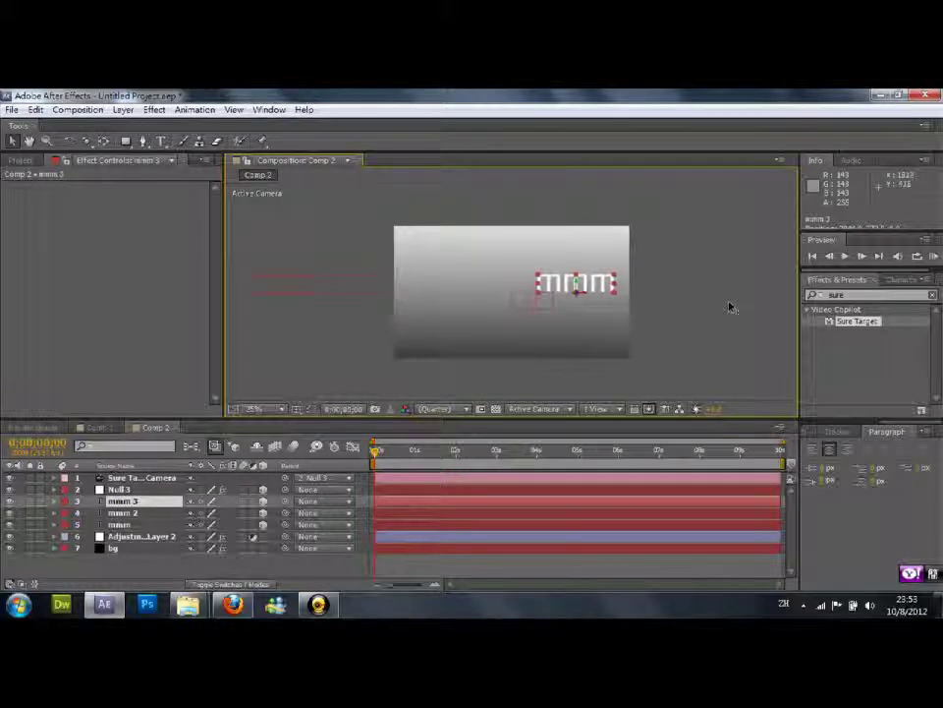
Reselect Null 3 and set its Sure Target Ease Targets option to Ease.
left_click(20, 160)
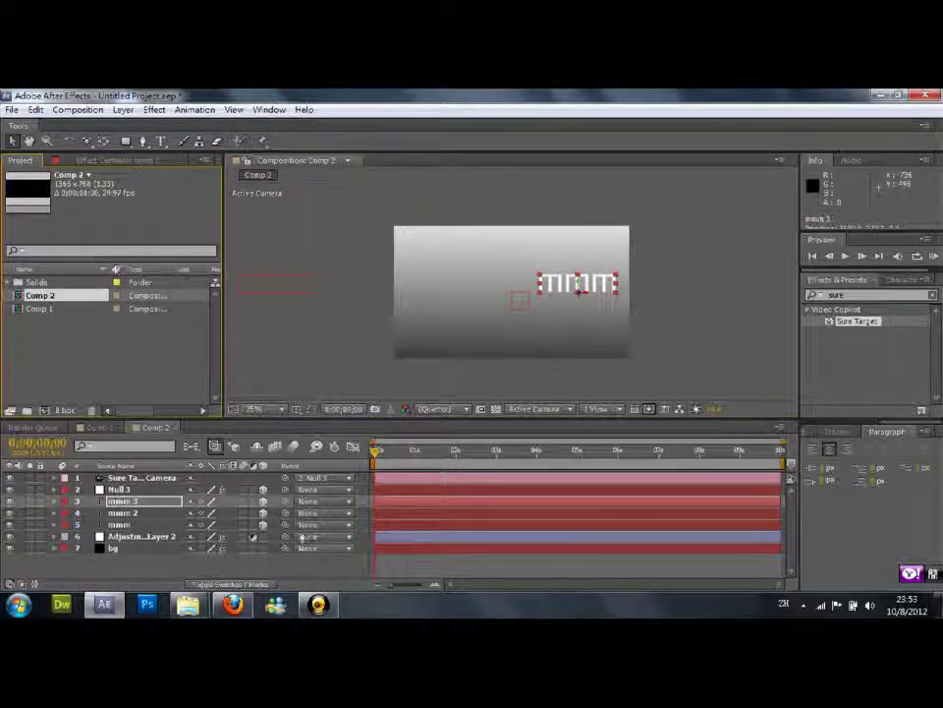
left_click(120, 488)
left_click(138, 478)
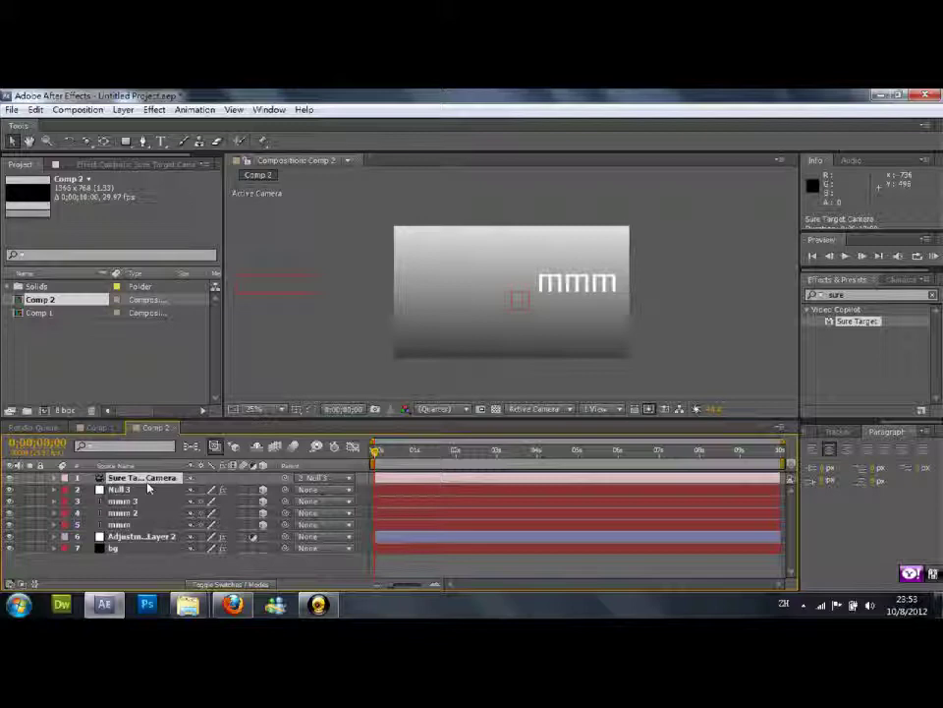
left_click(120, 501)
left_click(120, 489)
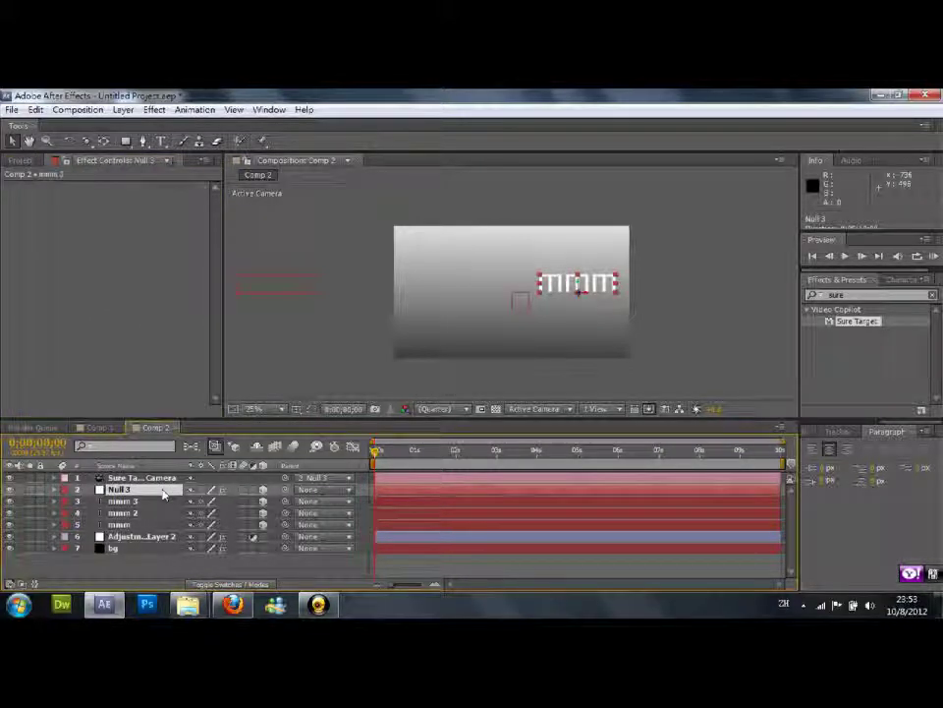
left_click(132, 219)
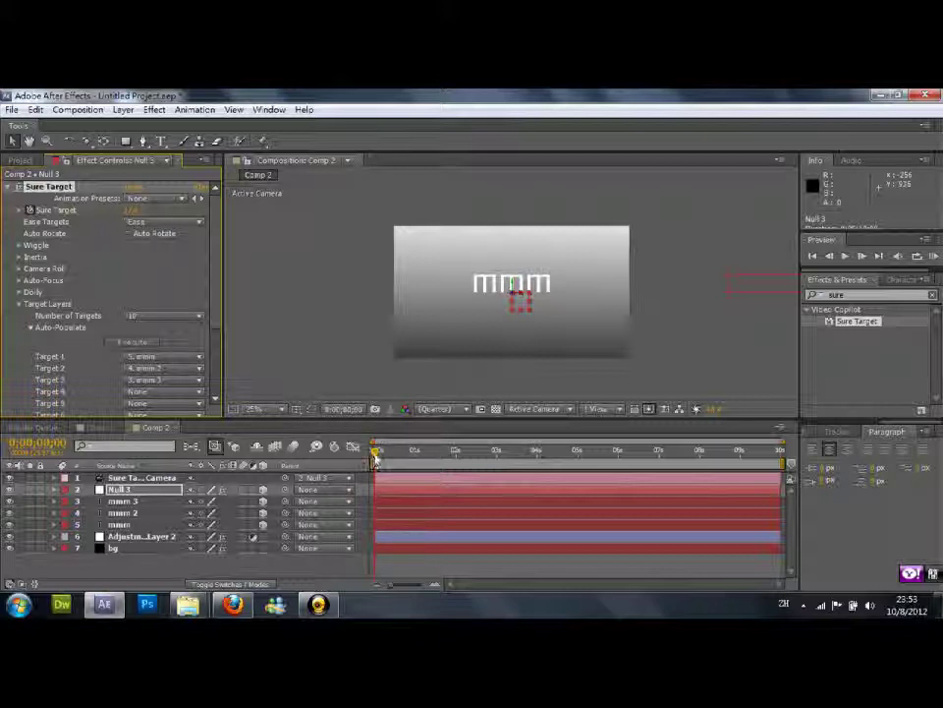
Set the Sure Target value at 0;00;04;00 and start a RAM preview of the camera move.
left_click_drag(377, 452, 457, 451)
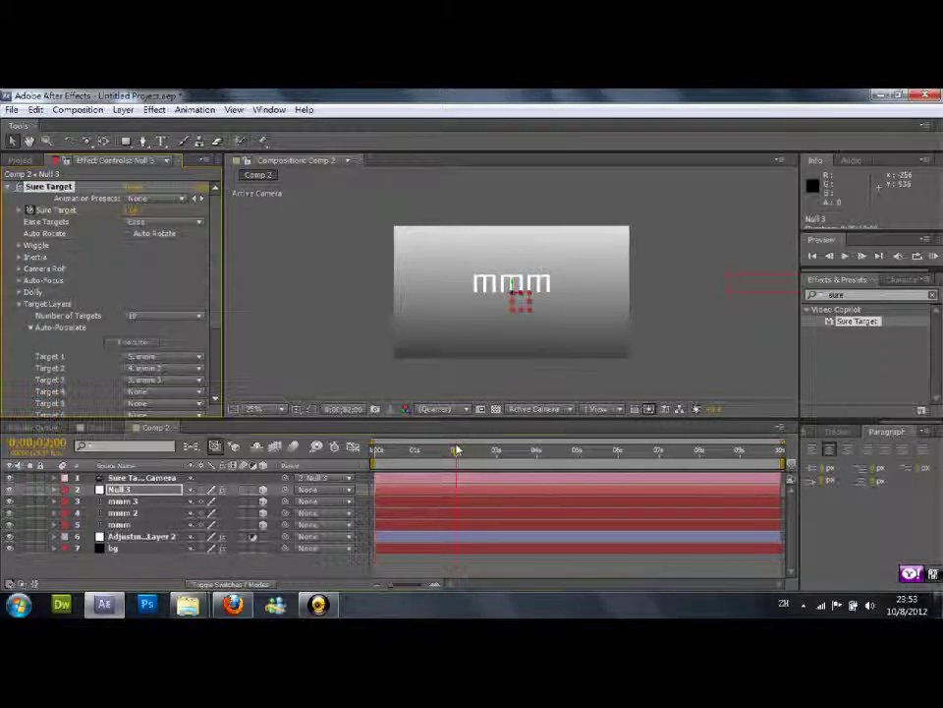
left_click(135, 210)
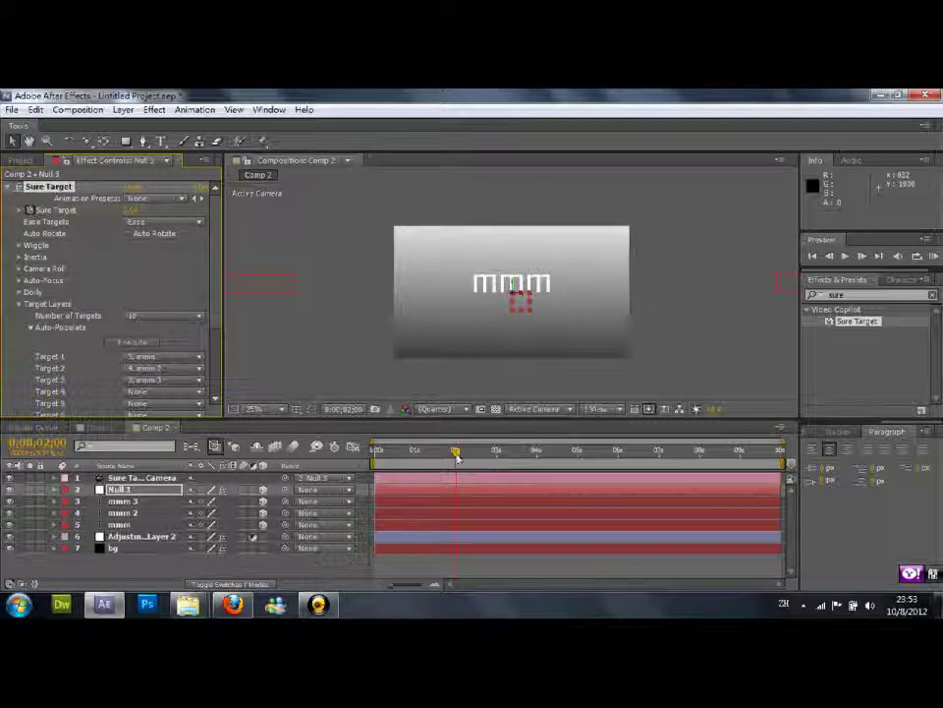
left_click_drag(526, 449, 536, 451)
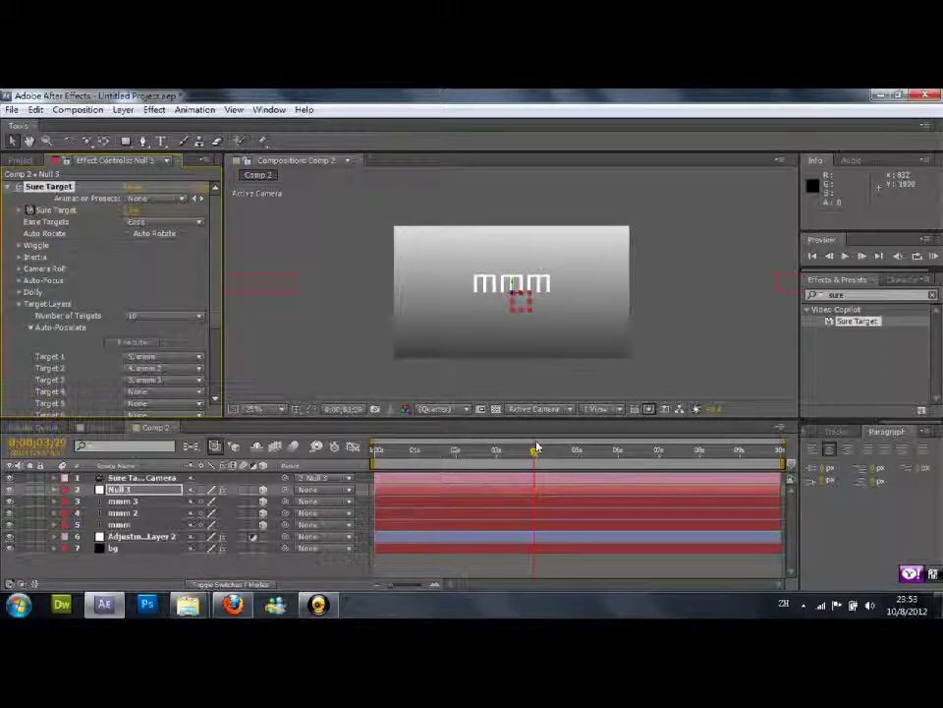
left_click(134, 210)
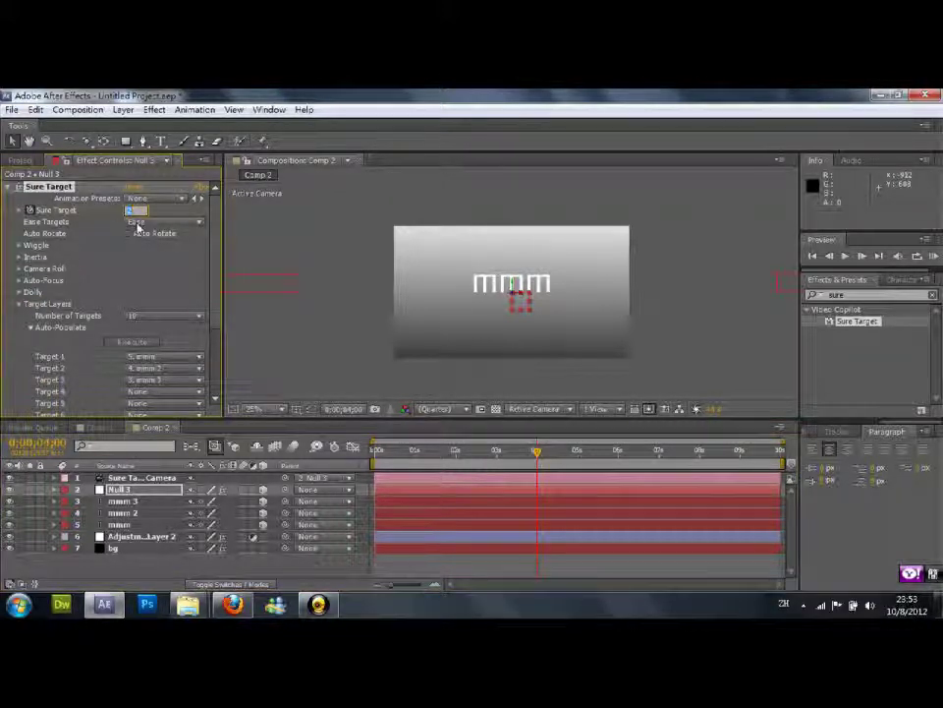
key("Return")
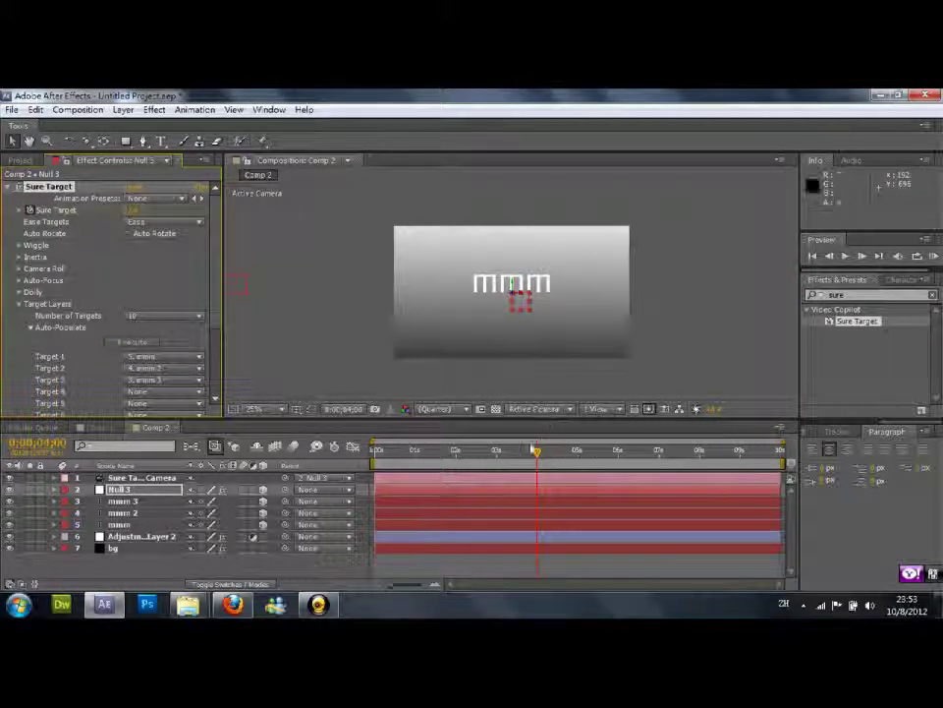
mouse_move(536, 454)
left_mouse_down()
mouse_move(483, 462)
mouse_move(373, 454)
left_mouse_up()
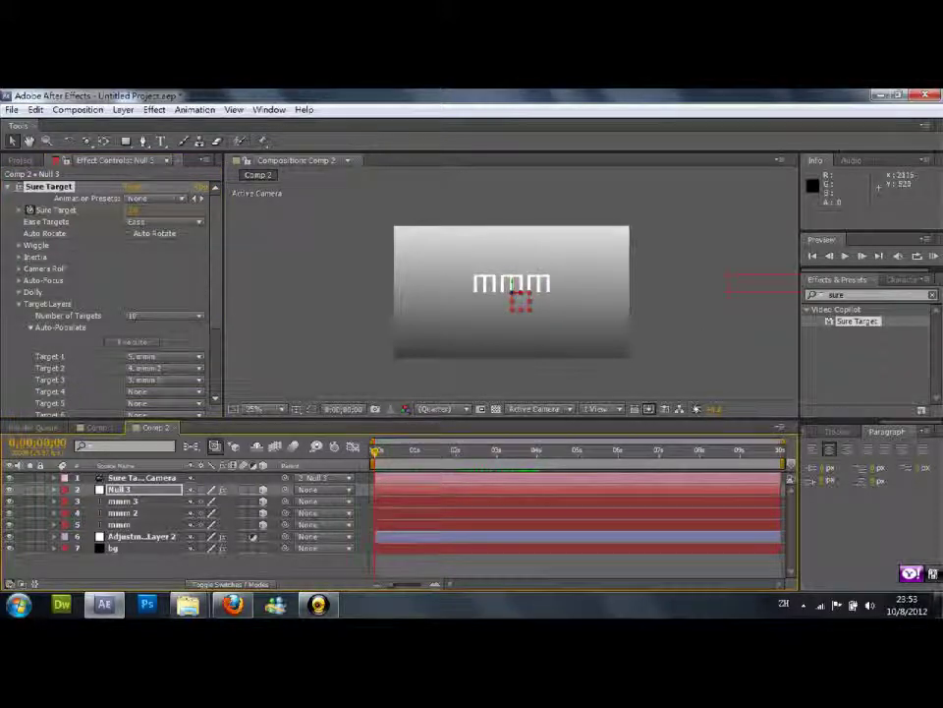
left_click(934, 255)
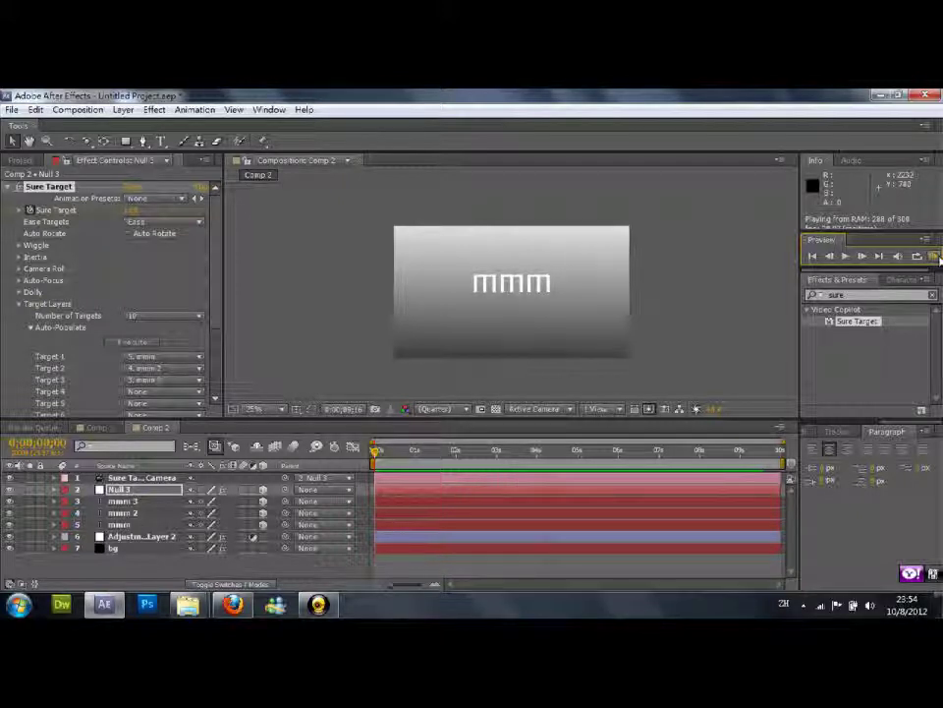
End the work area at about 0;00;04;26 and RAM-preview just that span.
left_click(935, 258)
left_click_drag(787, 475, 570, 482)
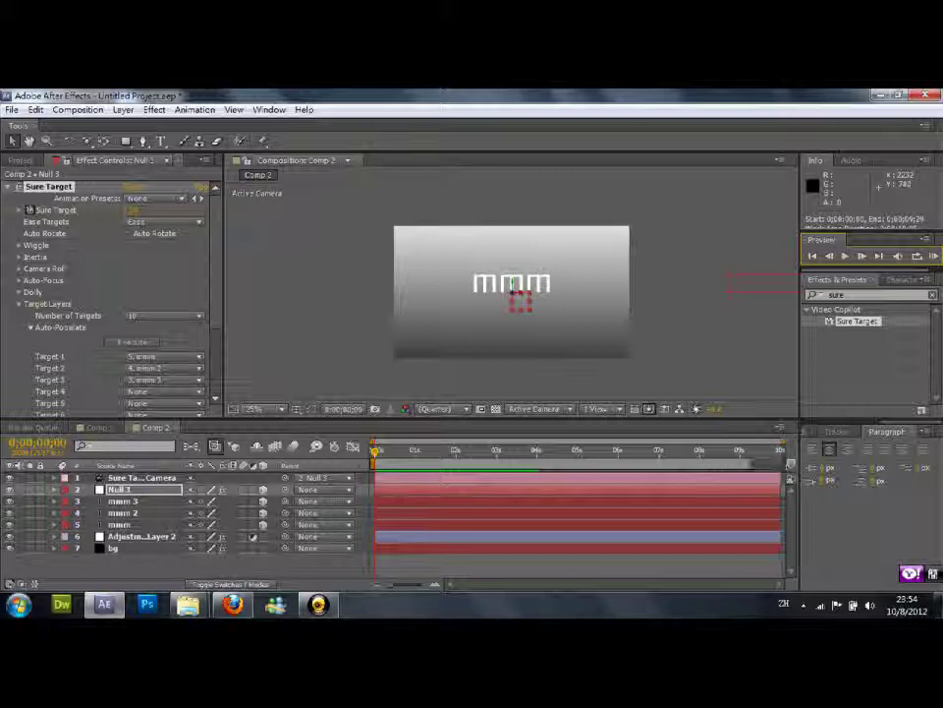
left_click(936, 257)
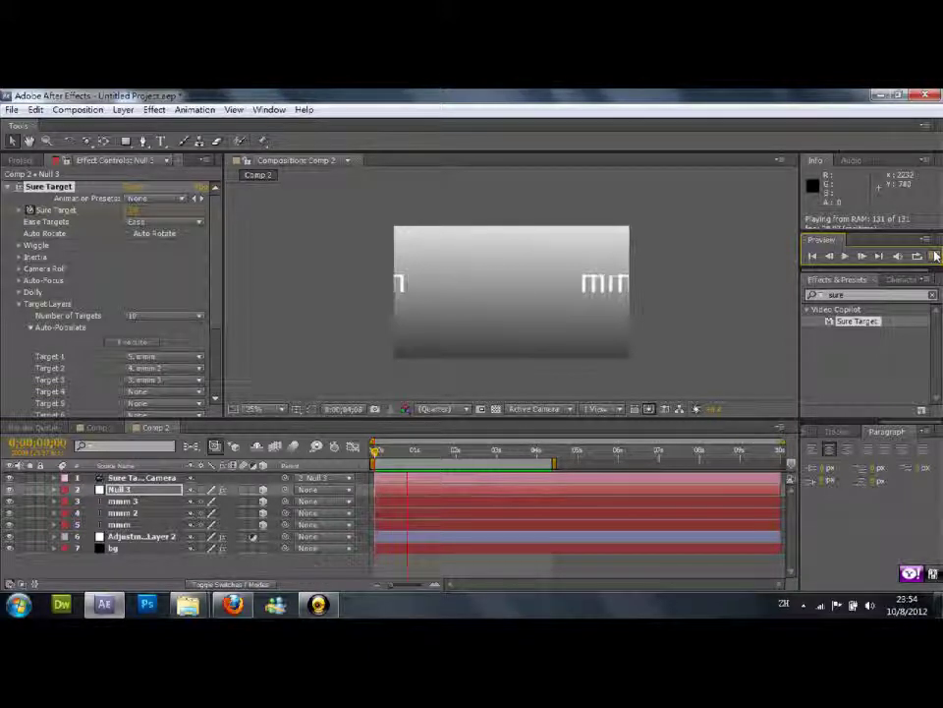
key("space")
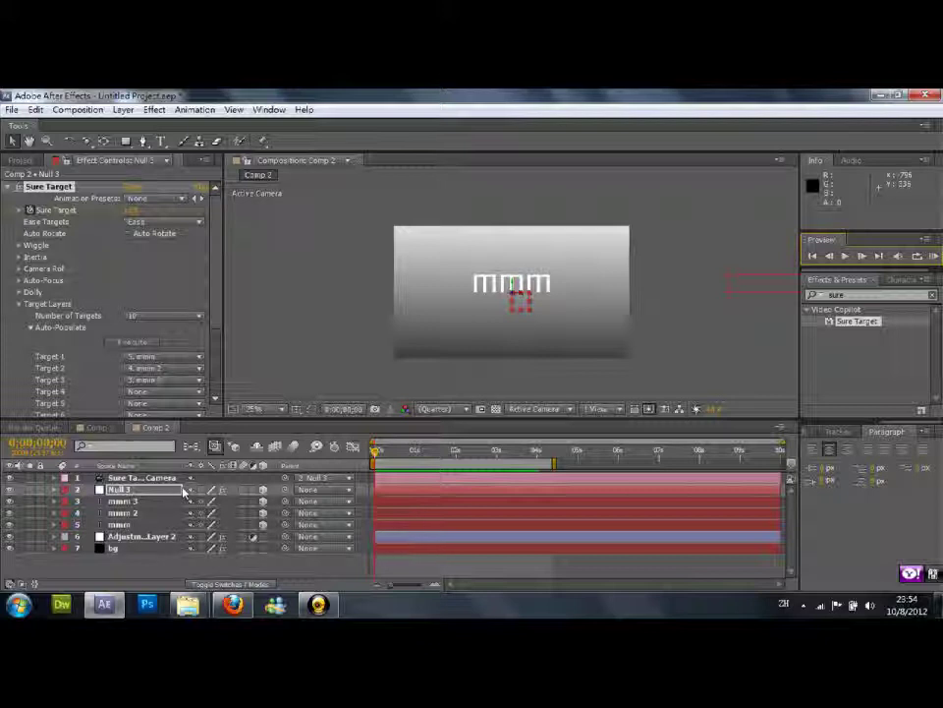
Reselect Null 3 and choose the Orbit Camera Tool from the camera tool flyout.
left_click(155, 480)
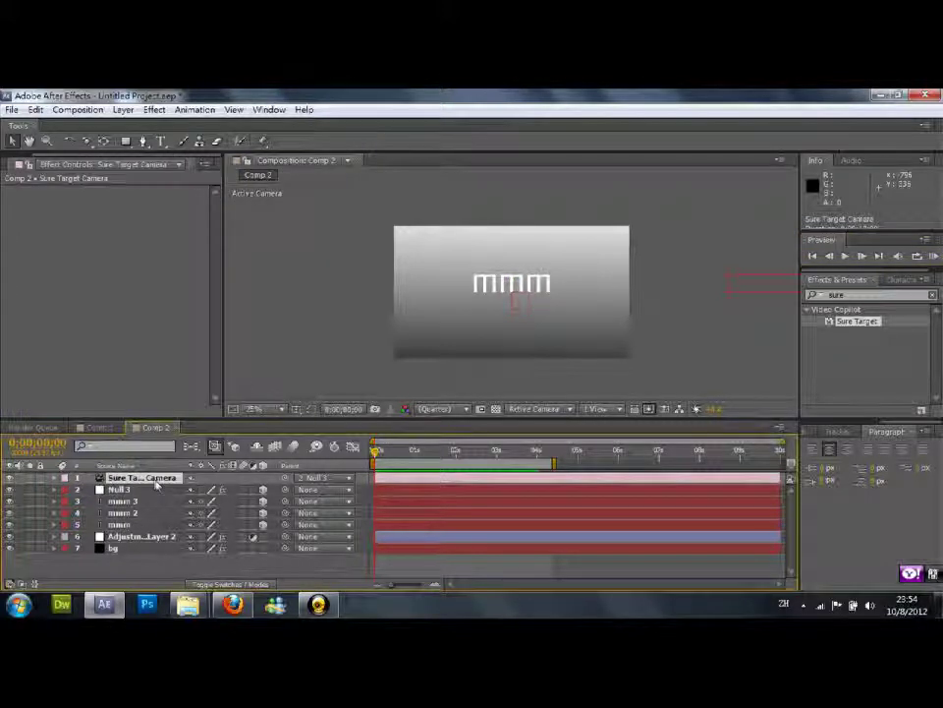
left_click(151, 489)
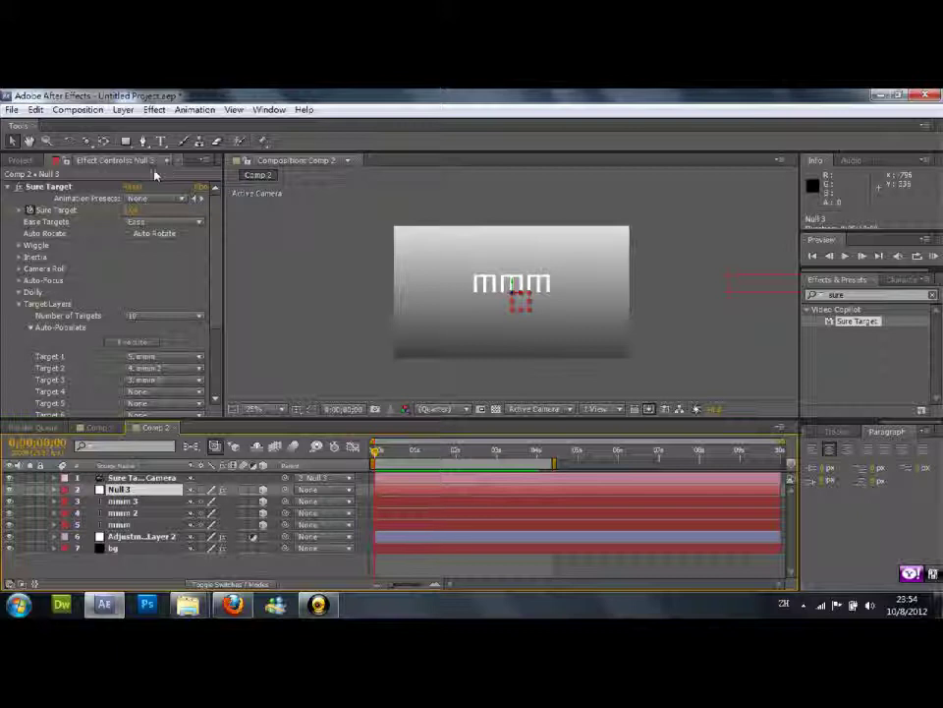
left_click(88, 143)
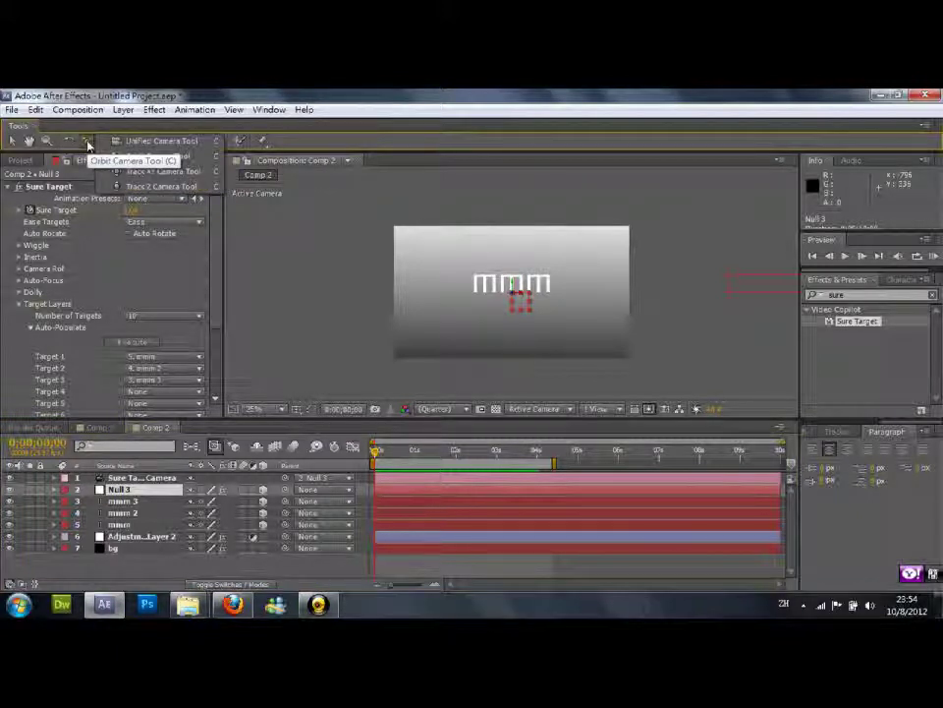
left_click(87, 144)
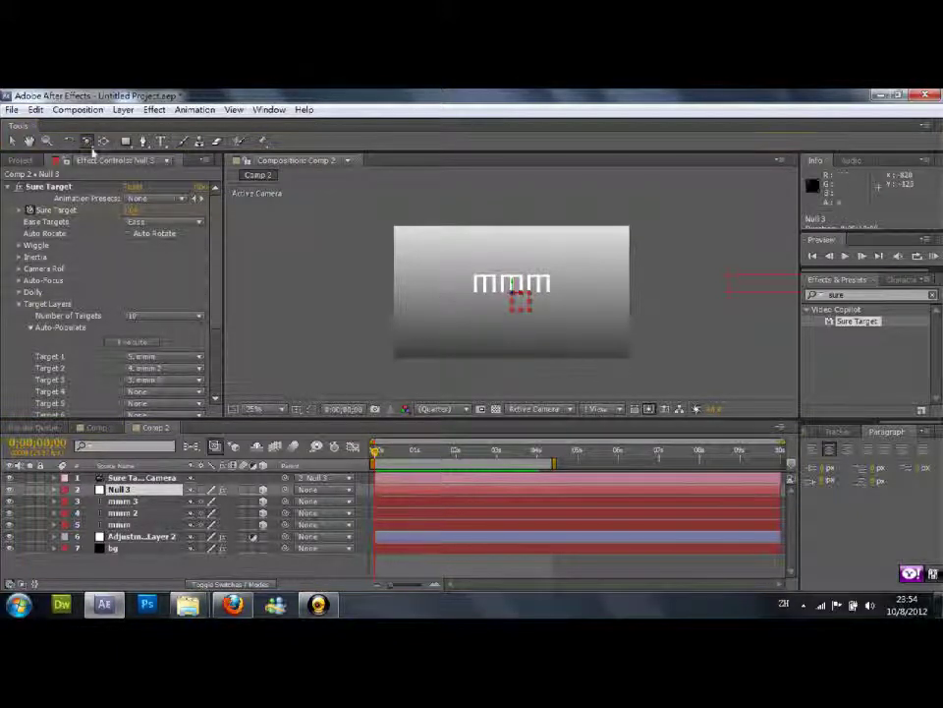
left_click_drag(88, 144, 119, 146)
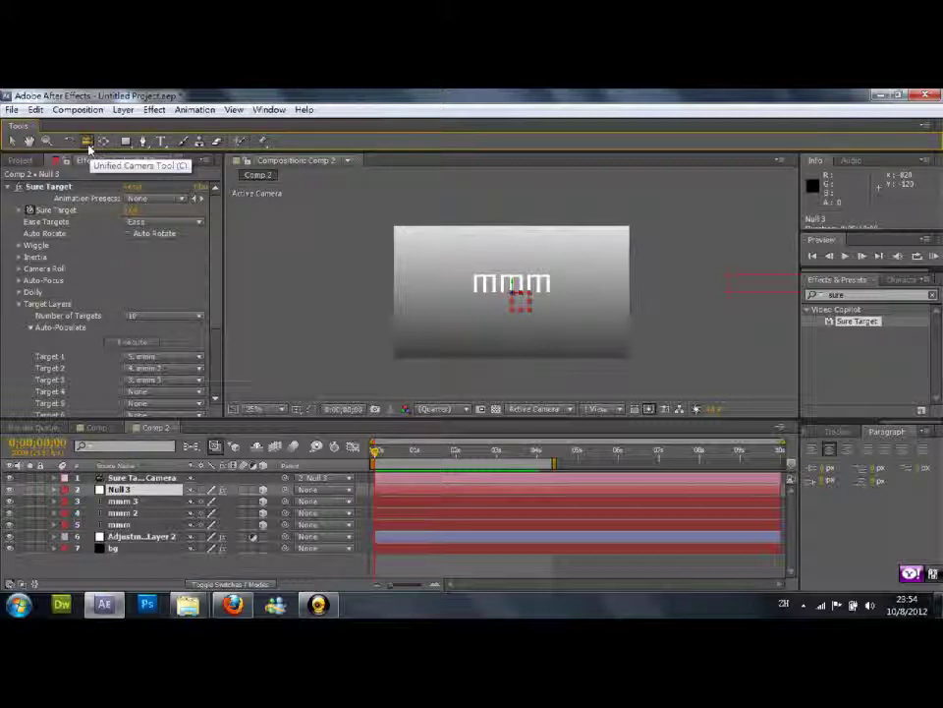
left_click_drag(87, 145, 121, 158)
Orbit the camera around the mmm texts to view them in perspective.
left_click_drag(428, 293, 389, 211)
key("ctrl+z")
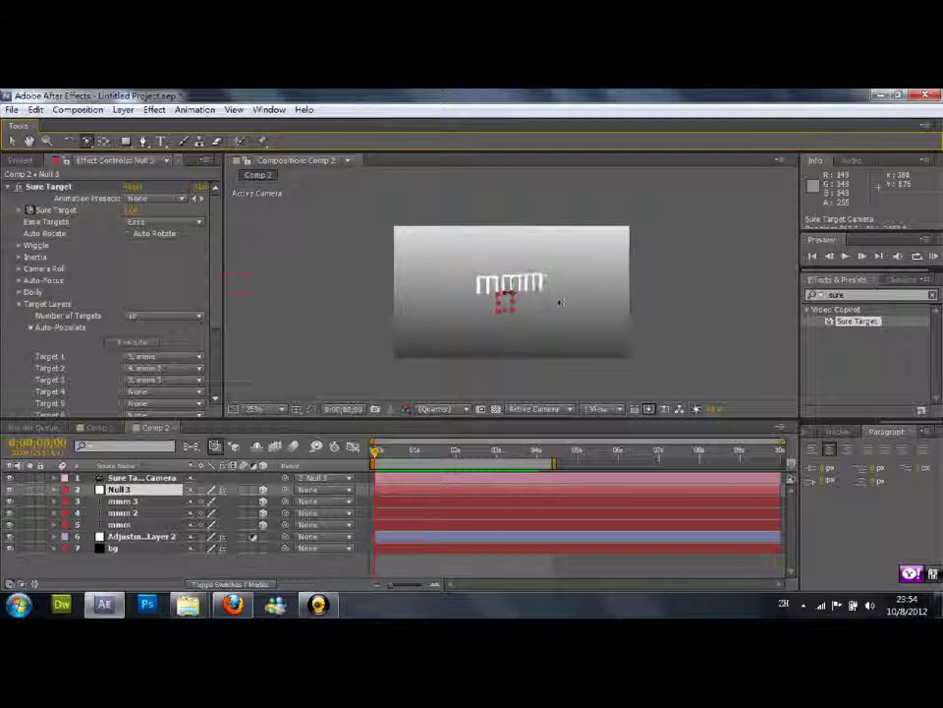
left_click_drag(584, 310, 608, 308)
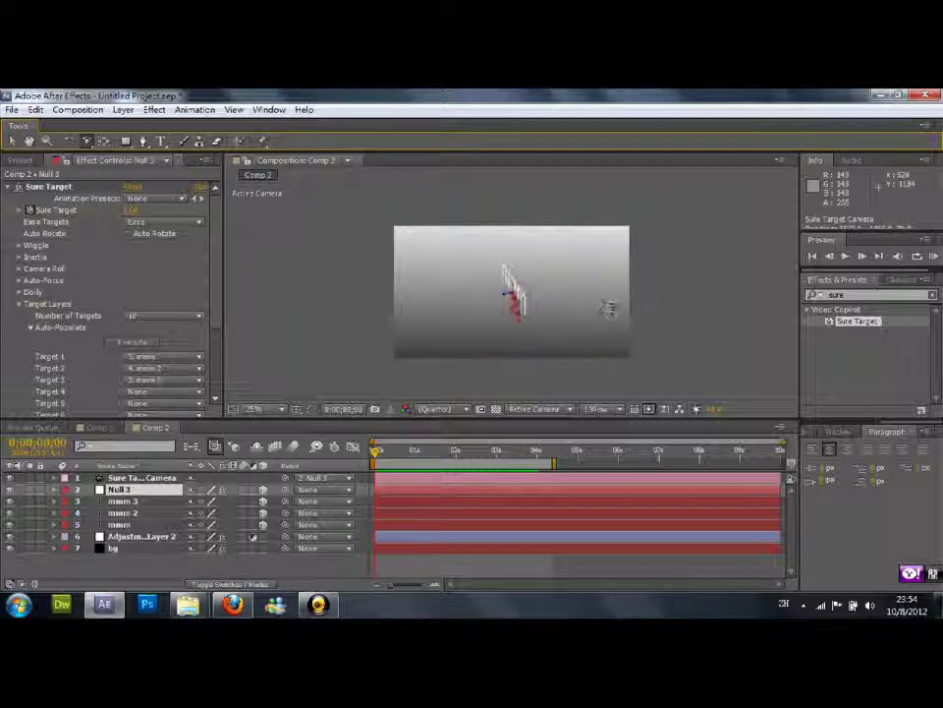
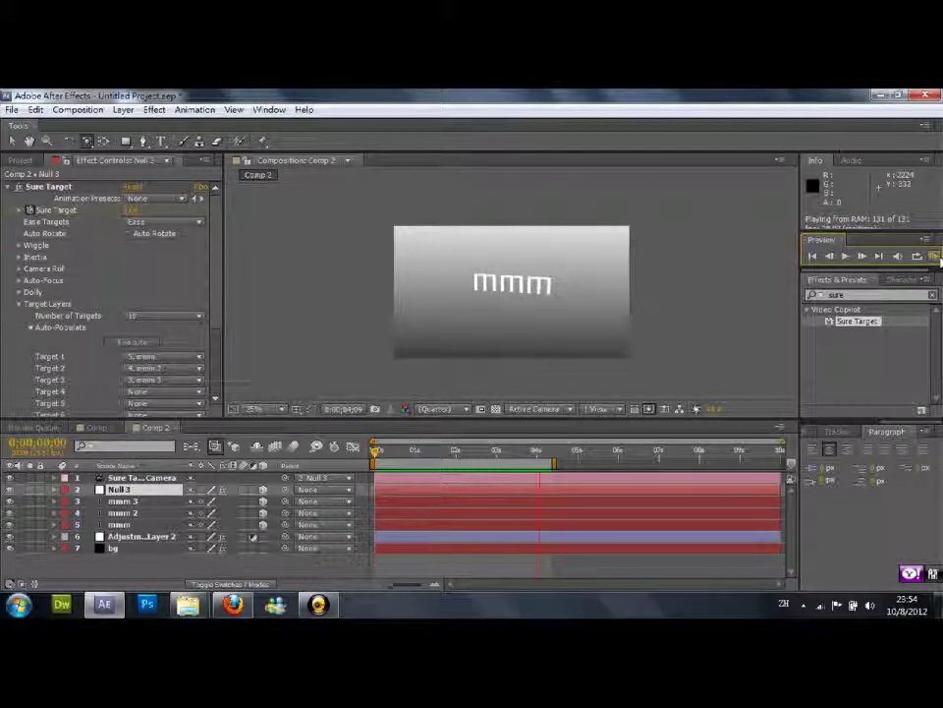
Run and stop a RAM Preview of the Sure Target camera animation.
left_click(538, 285)
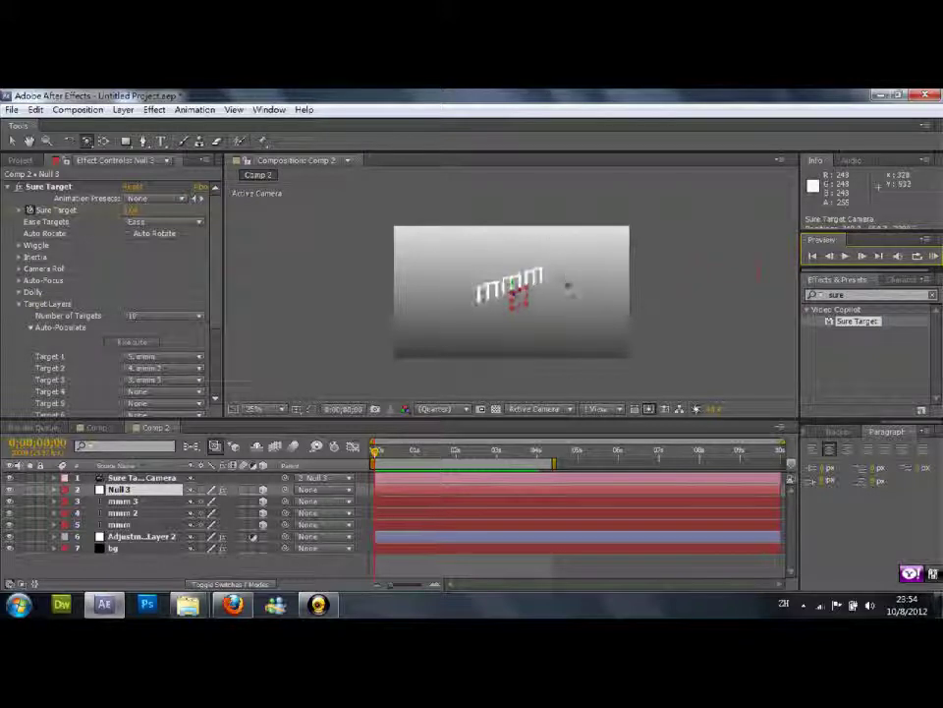
left_click(935, 256)
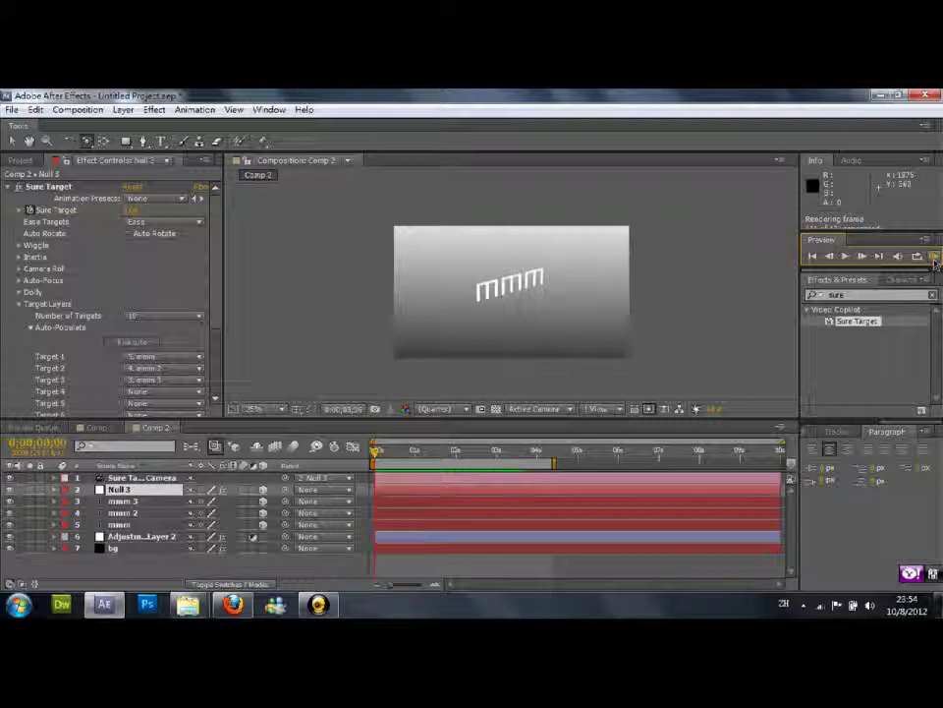
left_click(935, 258)
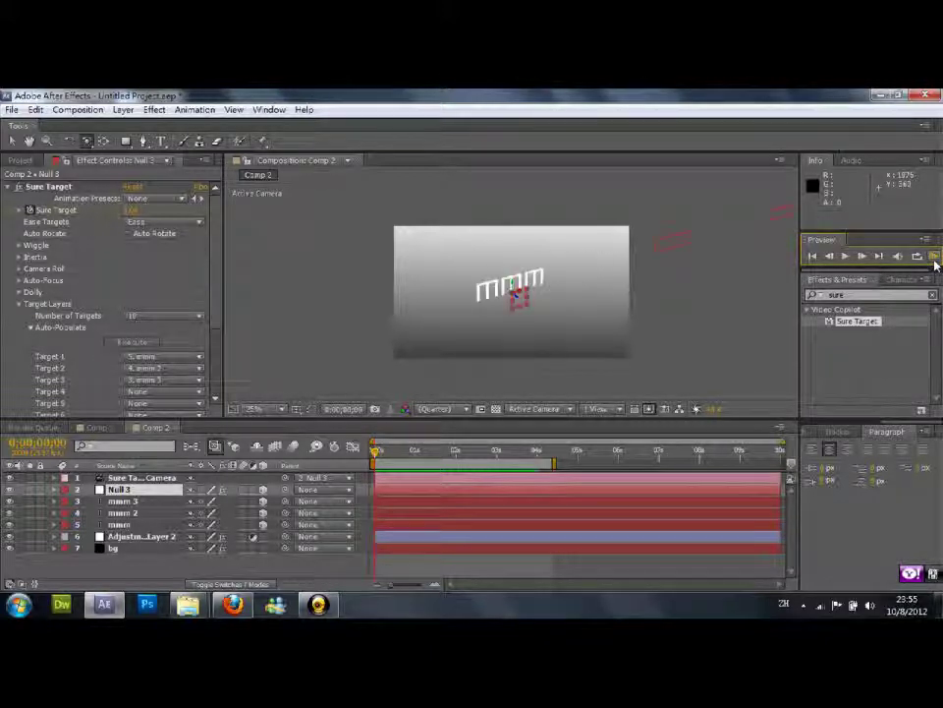
Scrub to about 0:00:01:25 and select the mmm 2 text layer.
left_click_drag(377, 449, 458, 451)
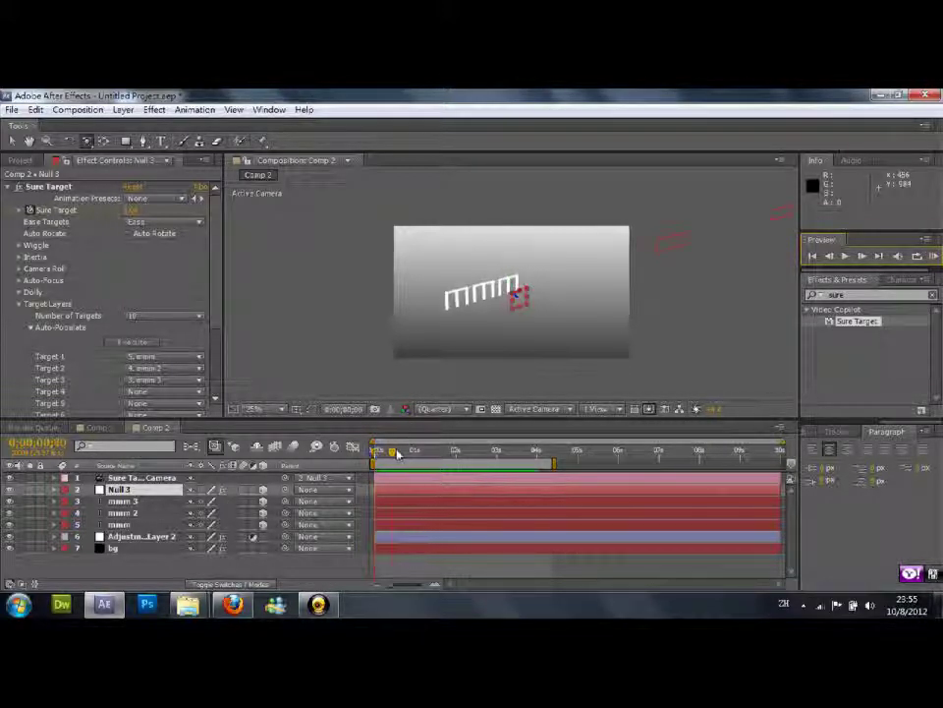
key("v")
left_click(496, 291)
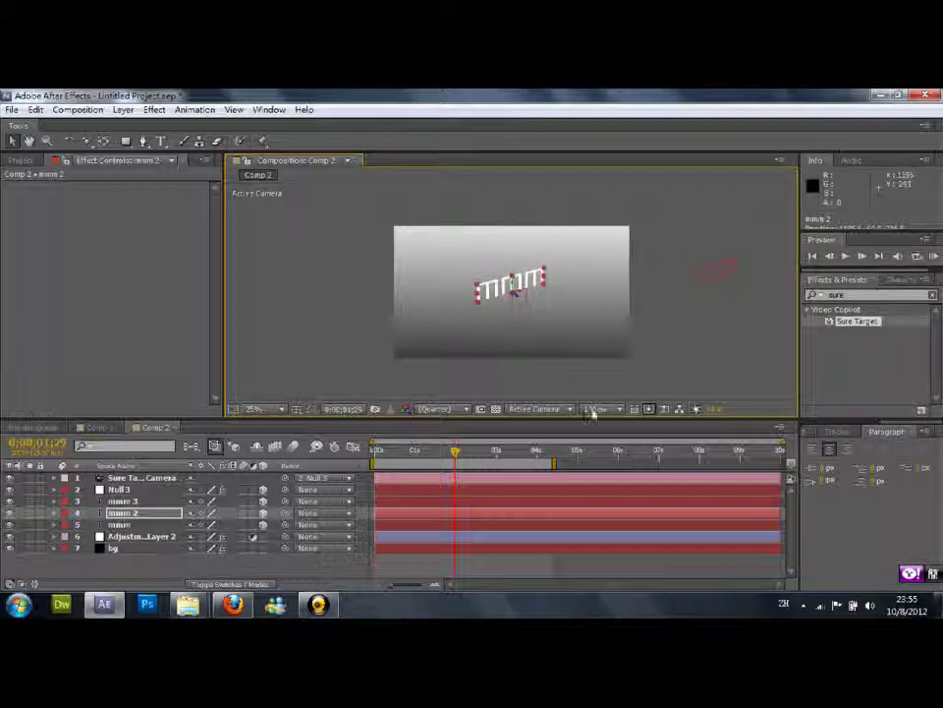
Rewind near the start and preview the camera animation again.
left_click_drag(453, 455, 363, 462)
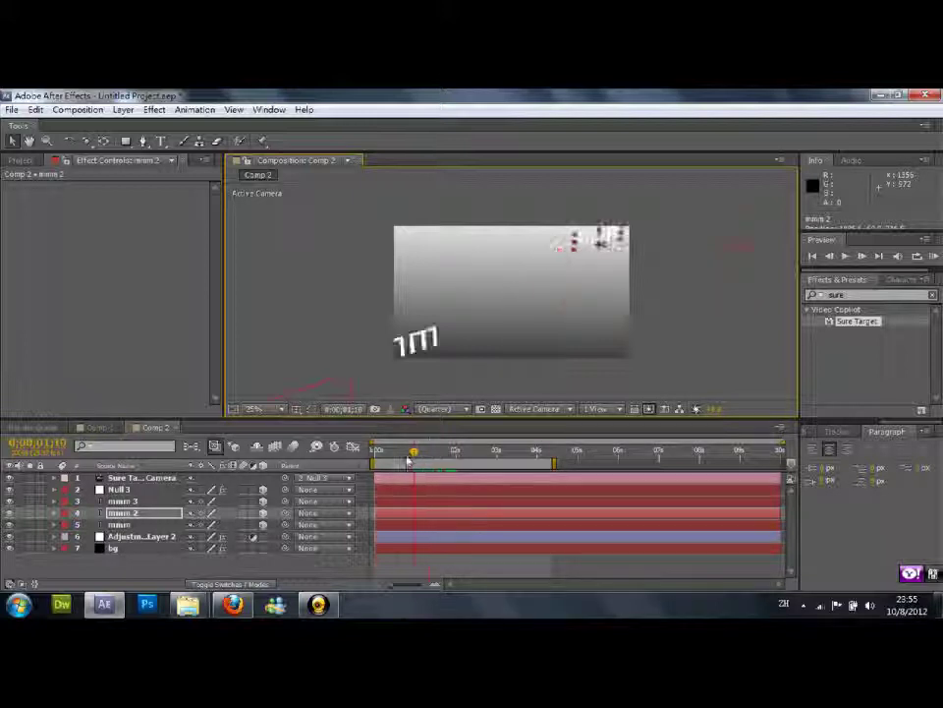
left_click(934, 256)
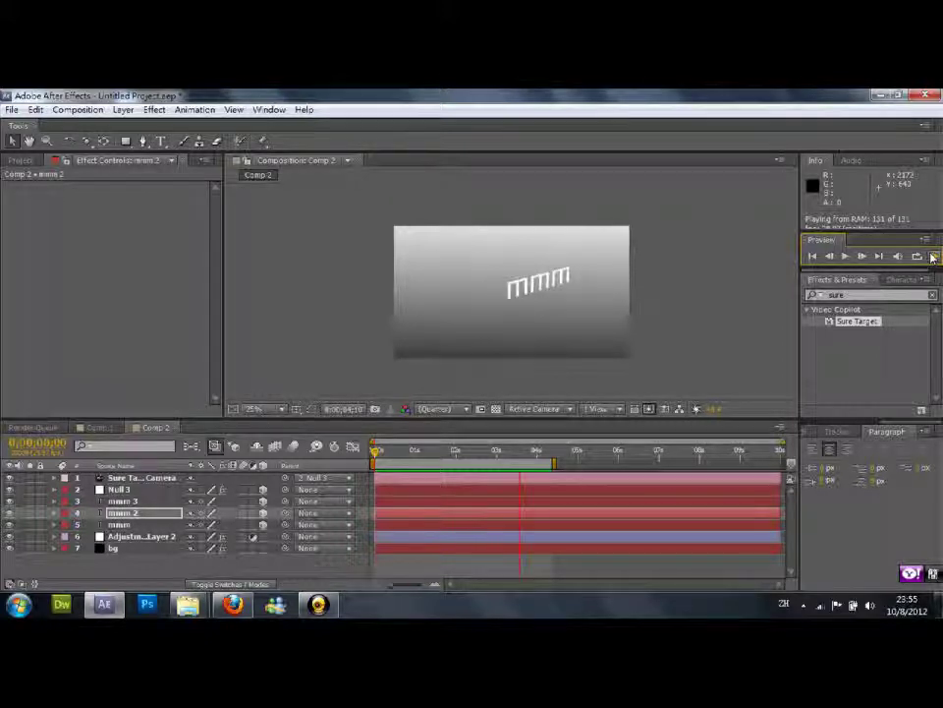
left_click(934, 256)
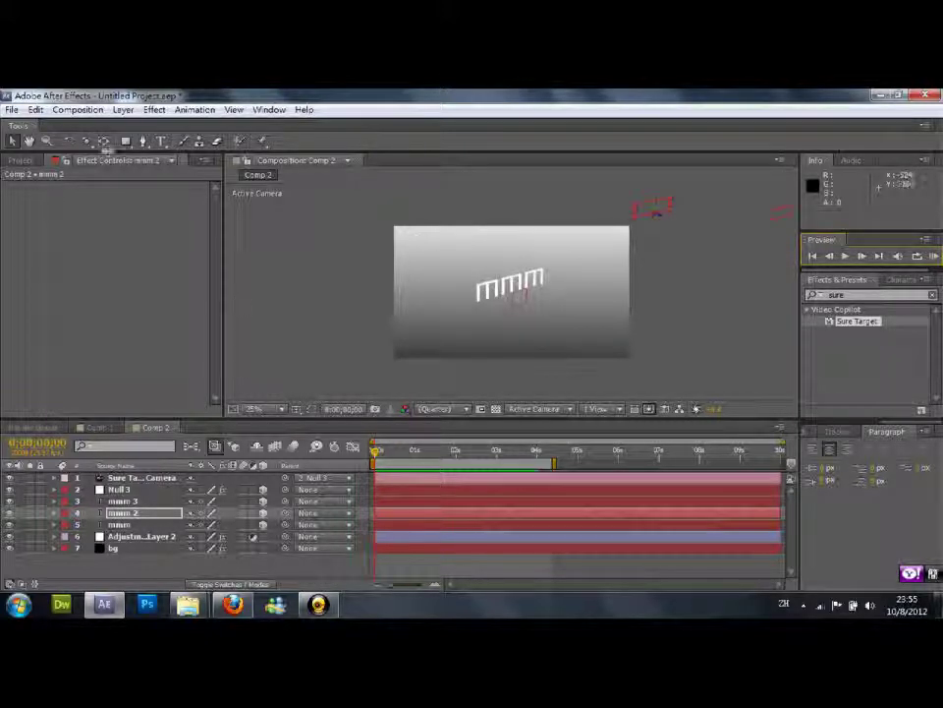
Orbit the camera so the text faces squarely, preview once more, then minimize After Effects.
left_click(87, 141)
left_click_drag(456, 302, 464, 305)
left_click(934, 256)
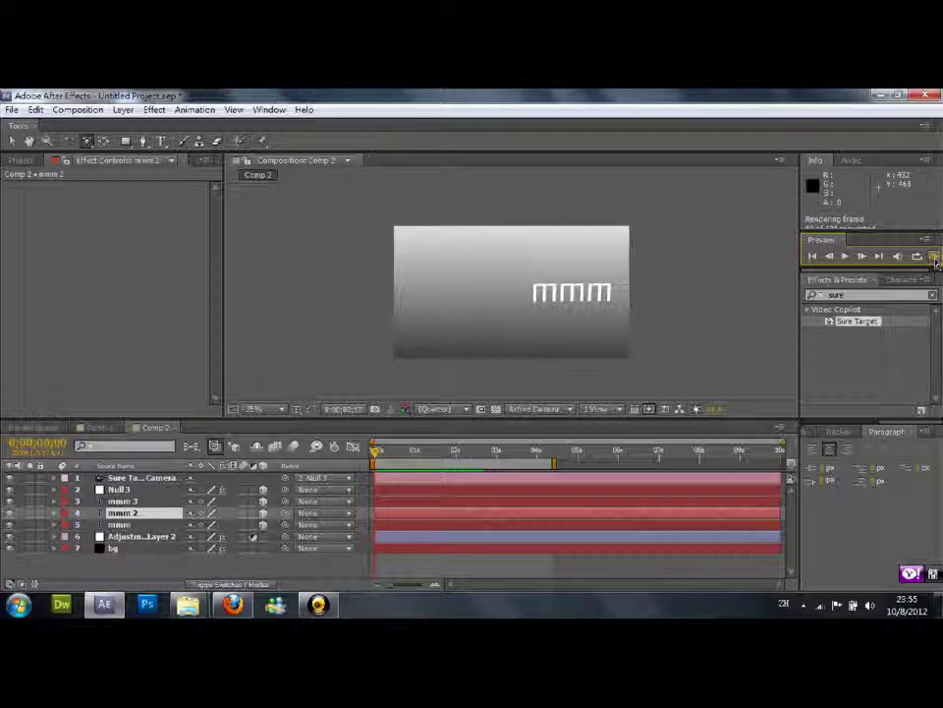
left_click(519, 303)
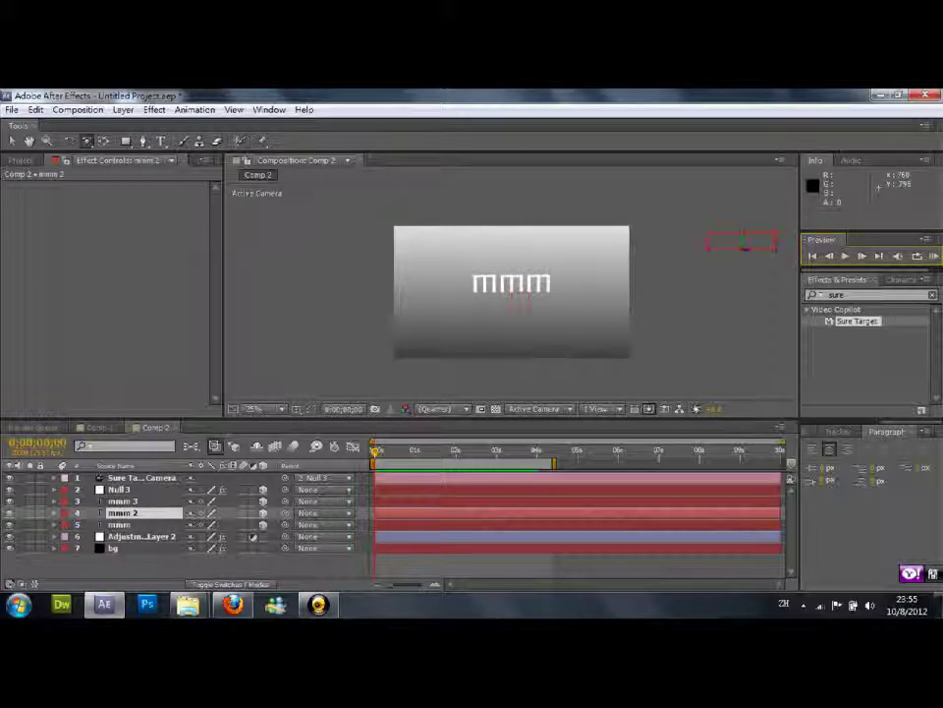
left_click(885, 98)
left_click(885, 95)
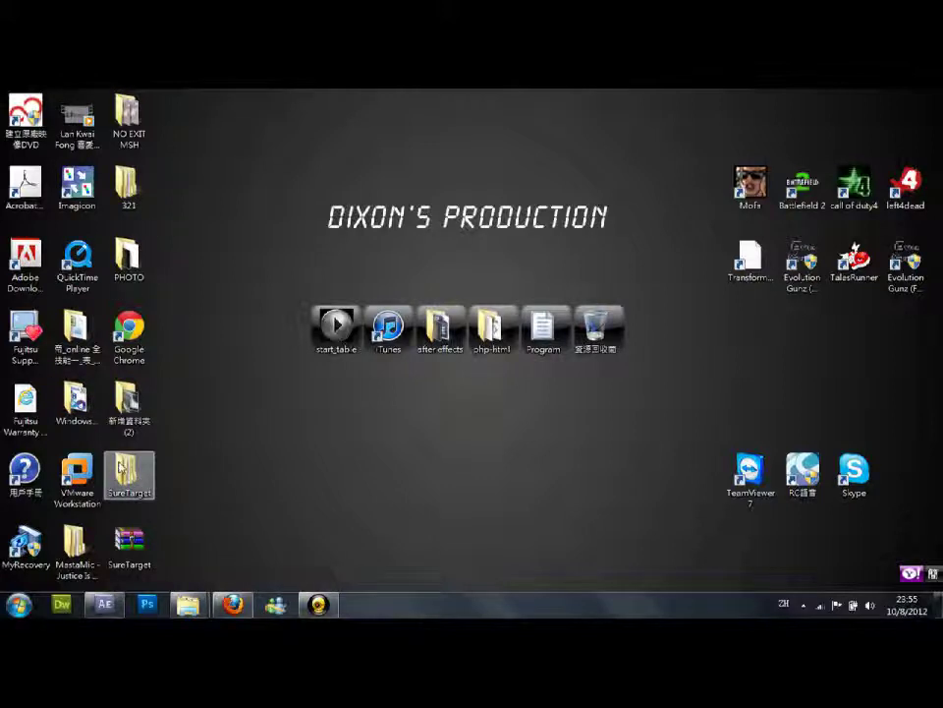
Open the after effects folder and play the rendered Comp 2_1 video in Windows Media Player.
left_click(438, 327)
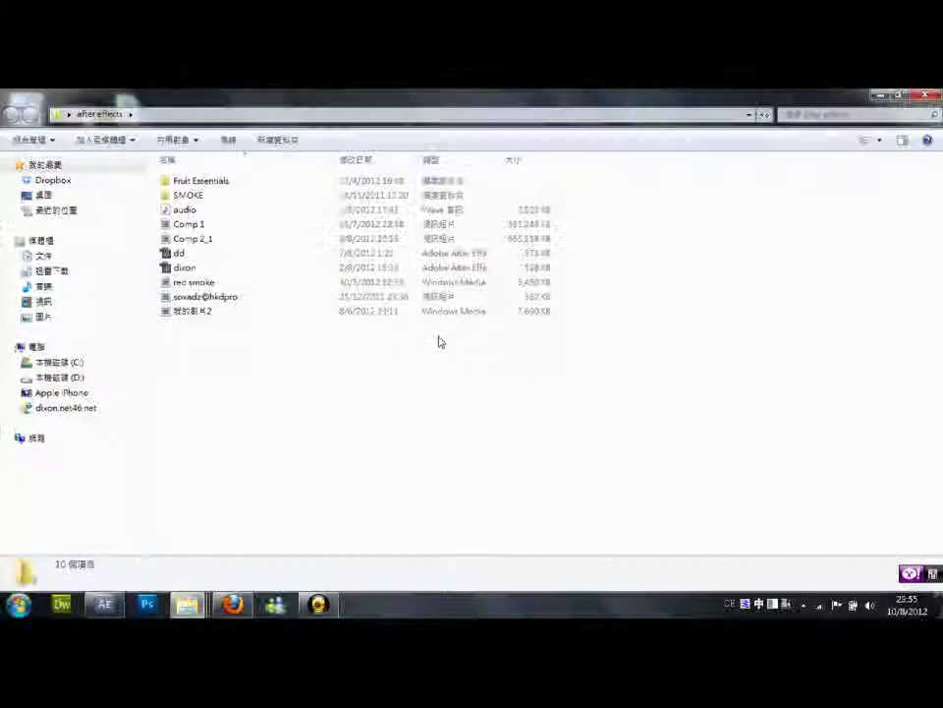
left_click(322, 243)
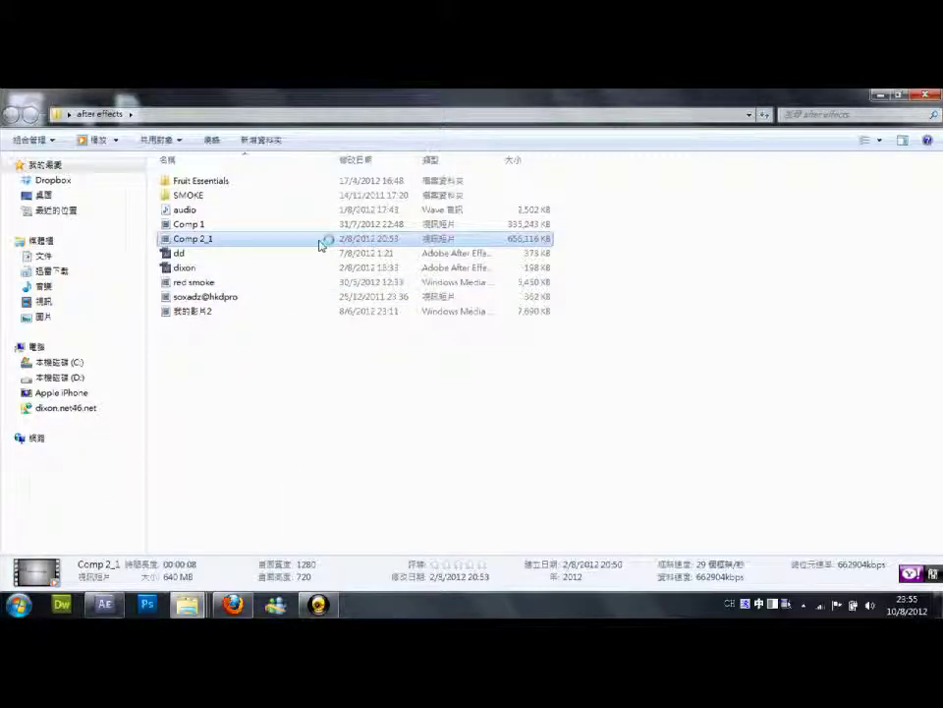
double_click(322, 244)
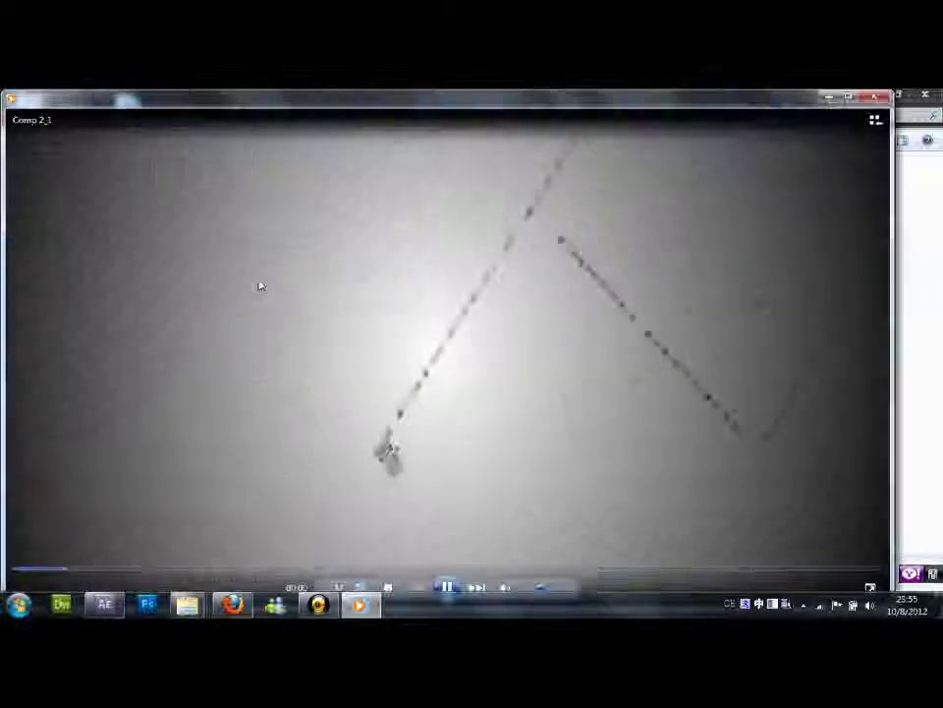
Watch the Dixon Production intro Comp 2_1 fullscreen, then exit fullscreen and close the player.
double_click(261, 286)
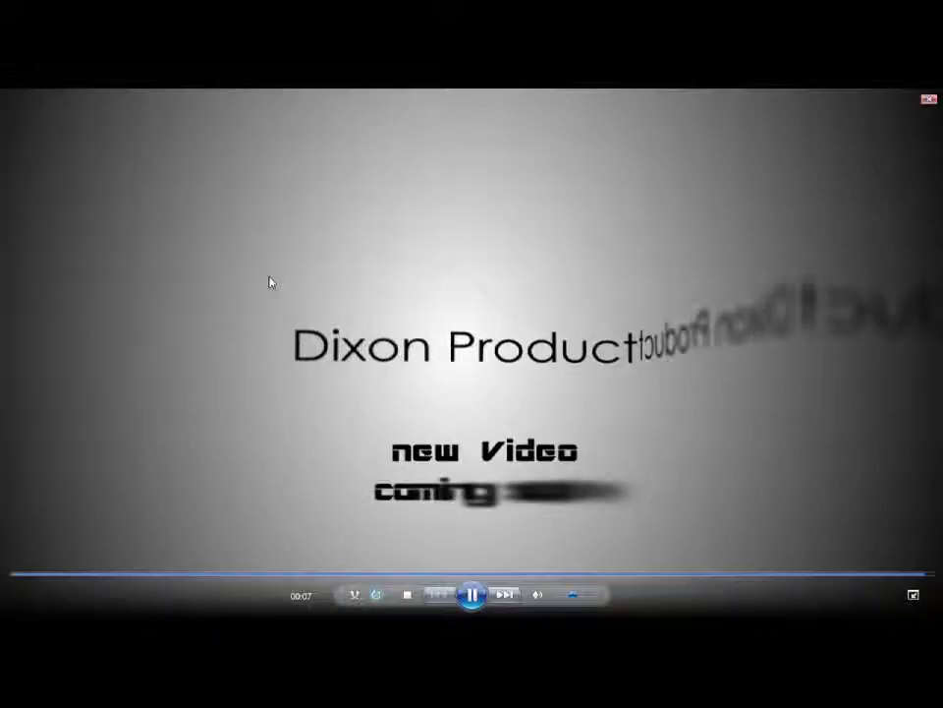
double_click(267, 283)
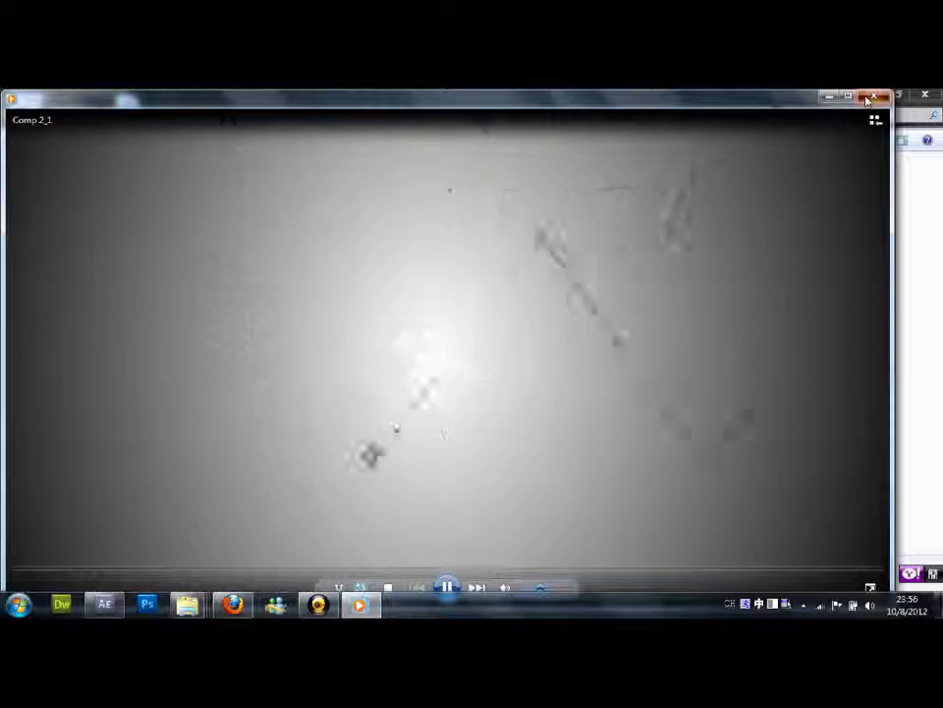
left_click(871, 98)
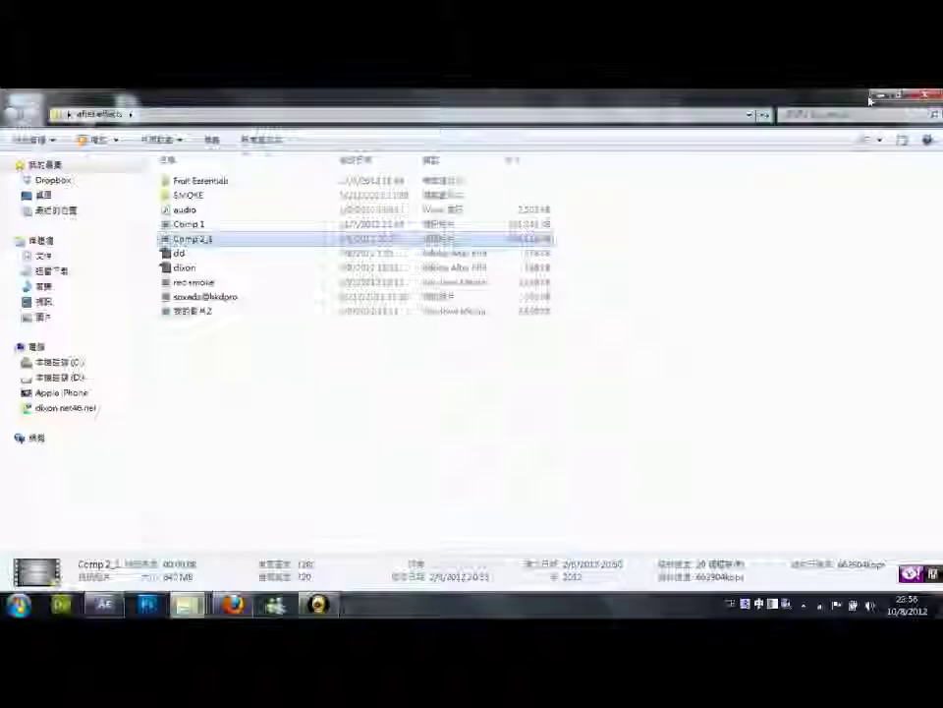
Close the folder window, restore After Effects, and start renaming layer mmm 2.
left_click(871, 102)
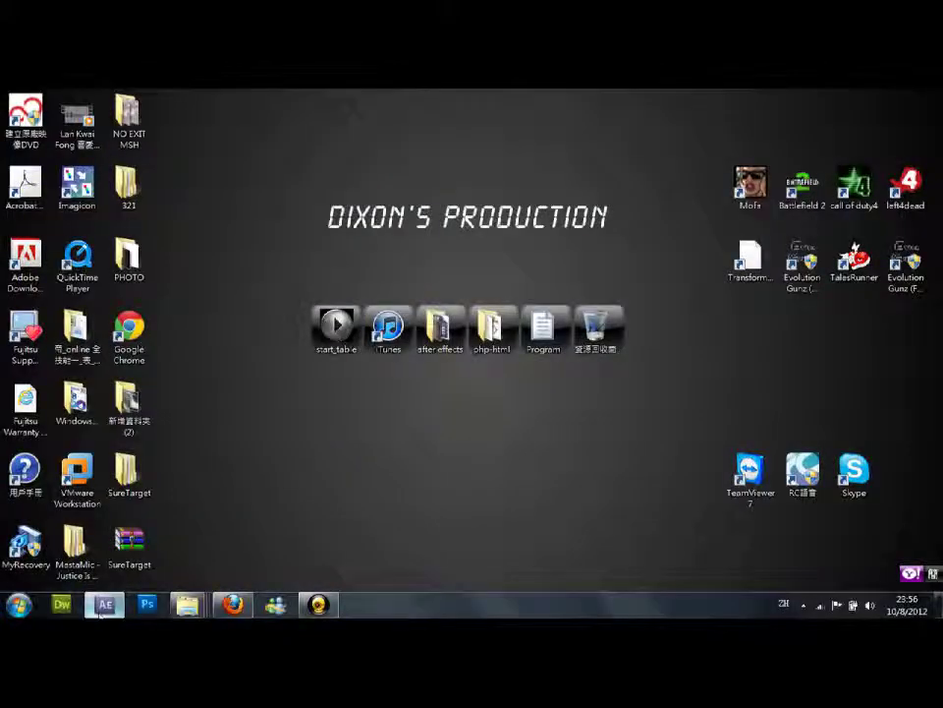
left_click(103, 607)
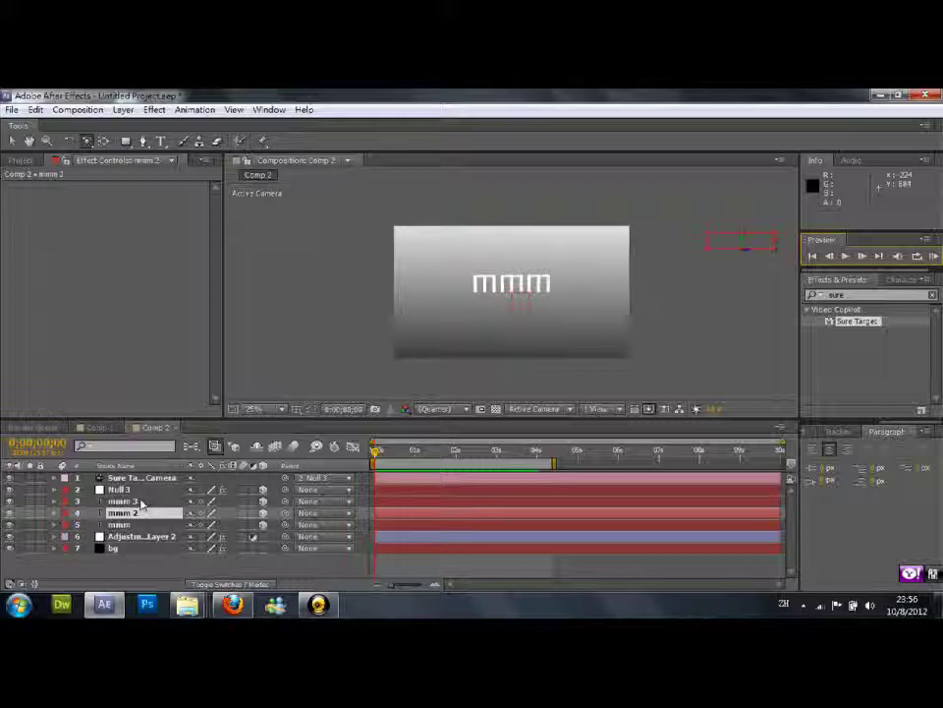
key("Return")
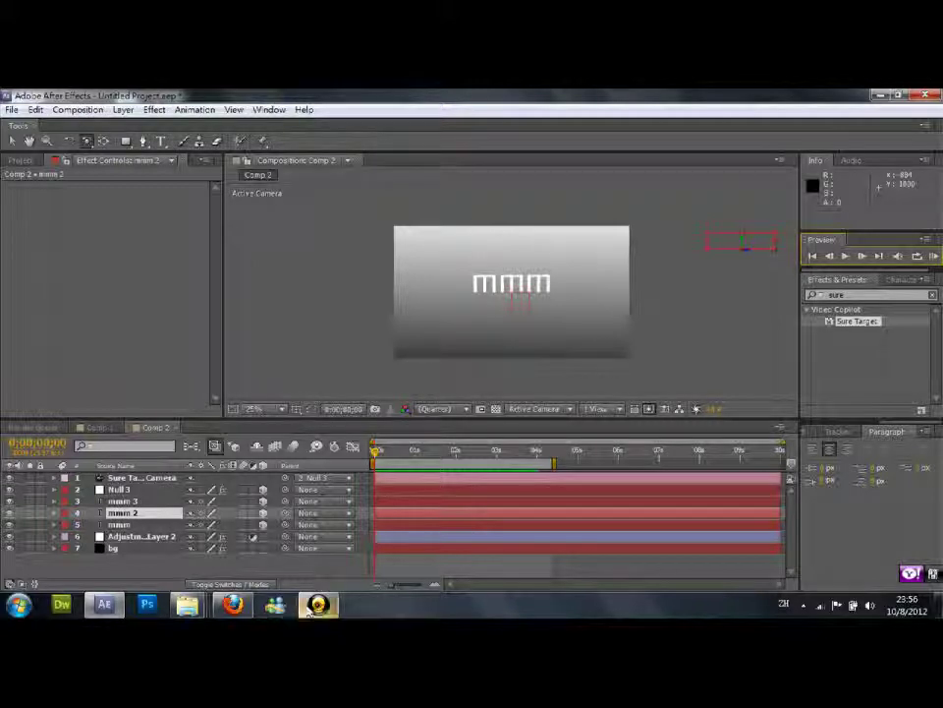